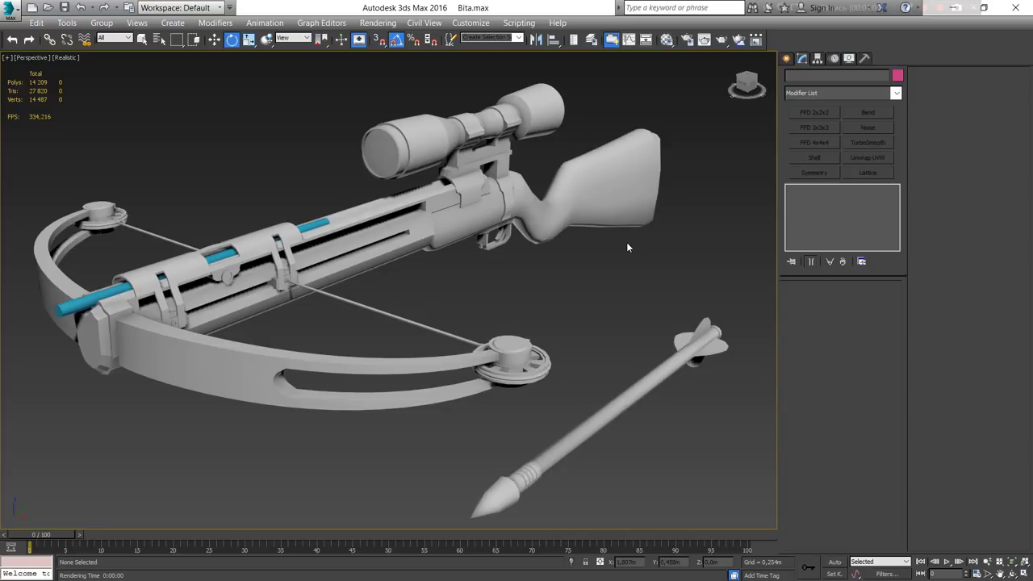
Step: Crossing-select the crossbow, then region-select the bolt so only its three parts are selected
{"action": "left_click_drag", "start_coordinate": [698, 112], "coordinate": [49, 327]}
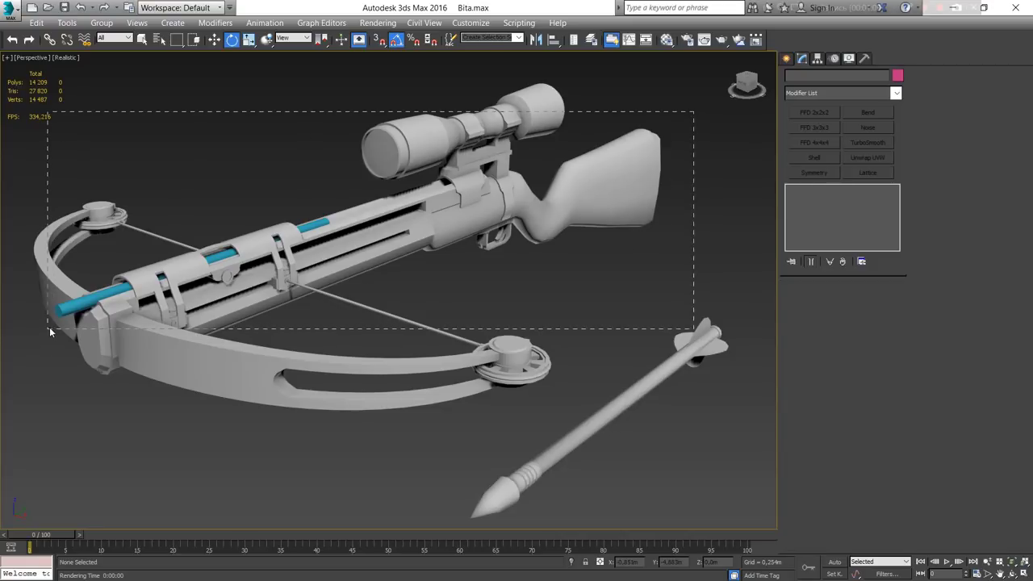
{"action": "left_click", "coordinate": [63, 325], "text": "alt"}
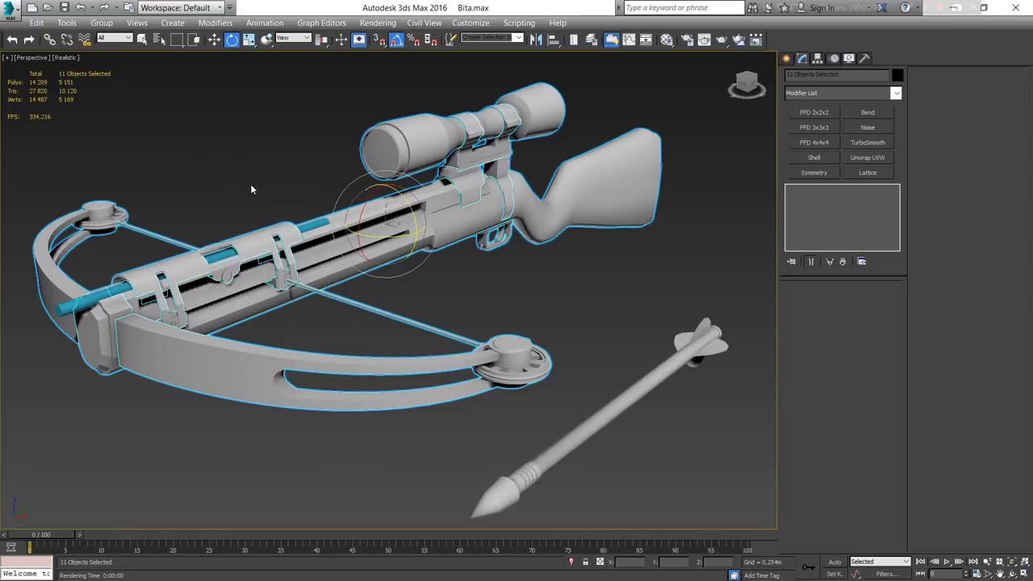
{"action": "left_click", "coordinate": [597, 419]}
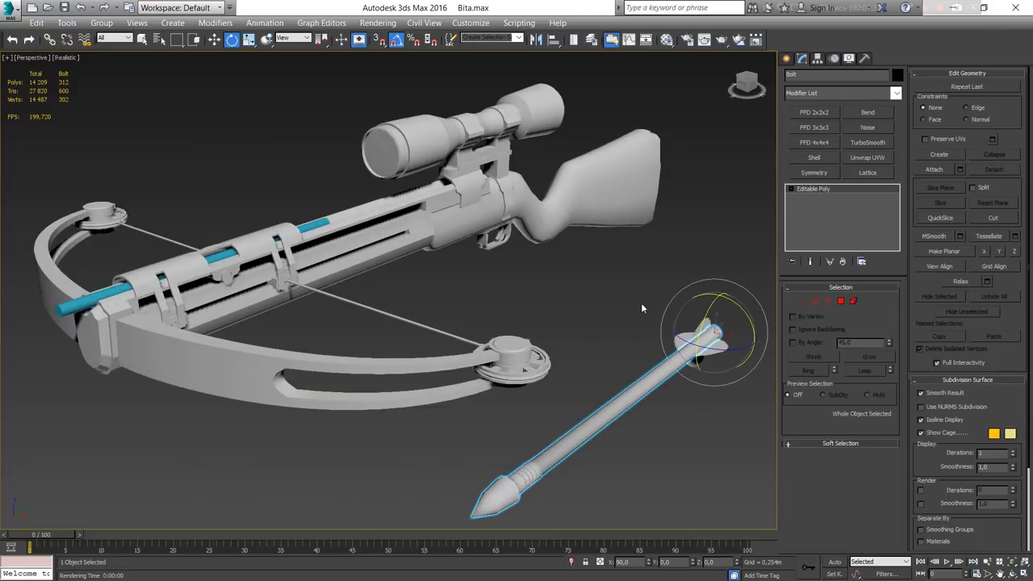
{"action": "left_click_drag", "start_coordinate": [640, 303], "coordinate": [744, 421]}
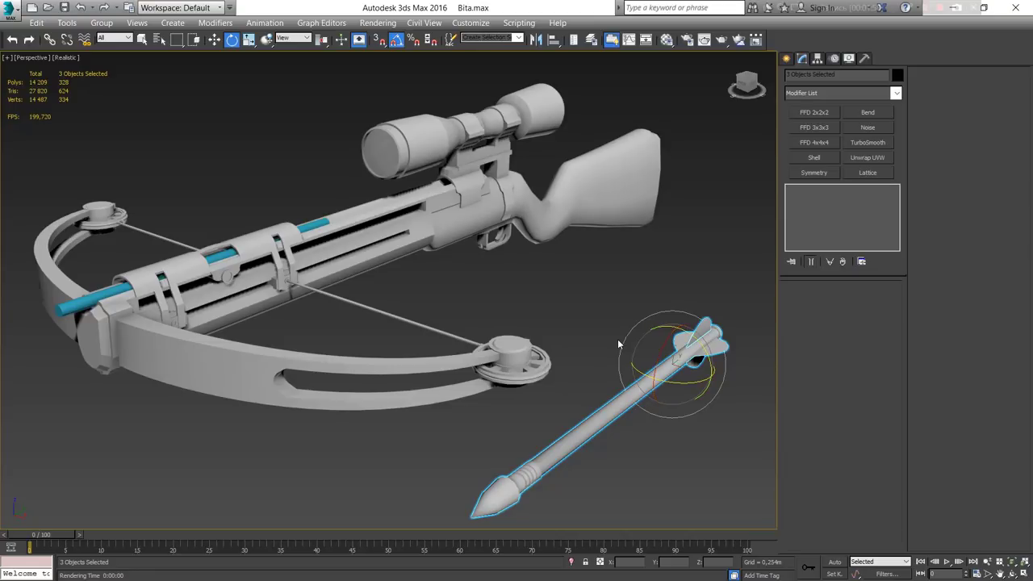
{"action": "scroll", "coordinate": [557, 259], "scroll_direction": "down", "scroll_amount": 2}
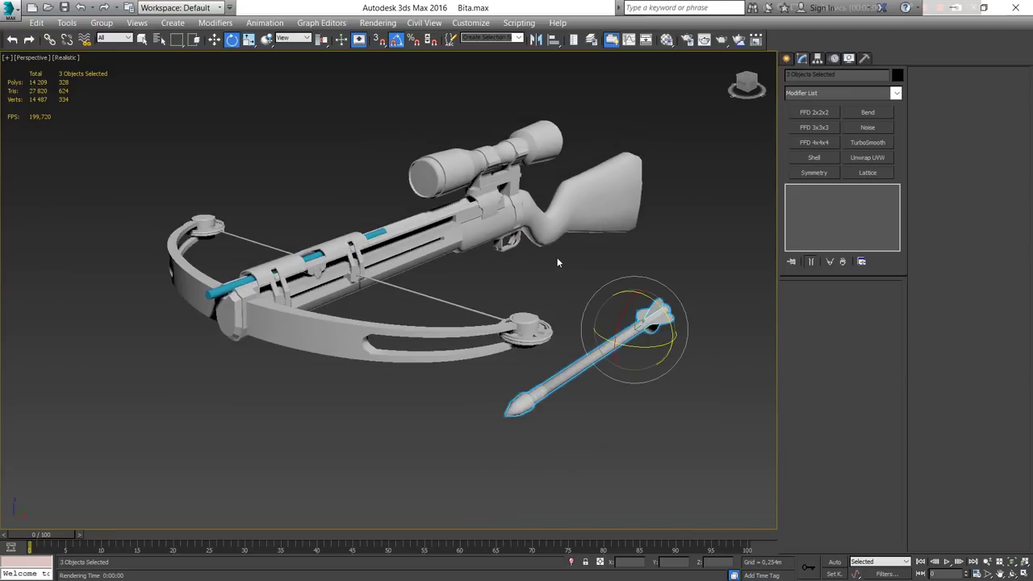
{"action": "scroll", "coordinate": [557, 258], "scroll_direction": "up", "scroll_amount": 2}
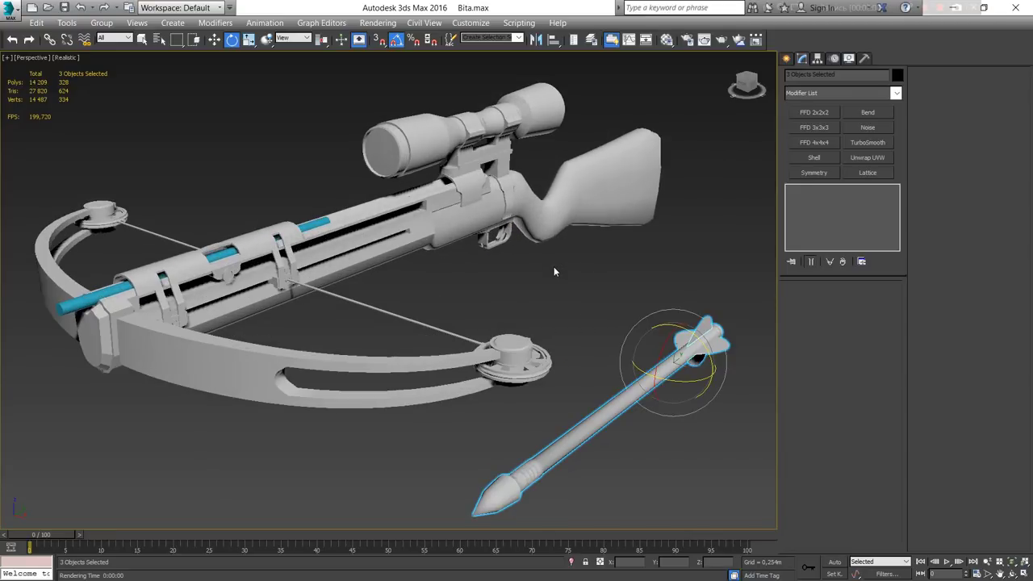
Step: Turn on Edged Faces, switch to the four-viewport layout and frame the selected arrow
{"action": "key", "text": "F4"}
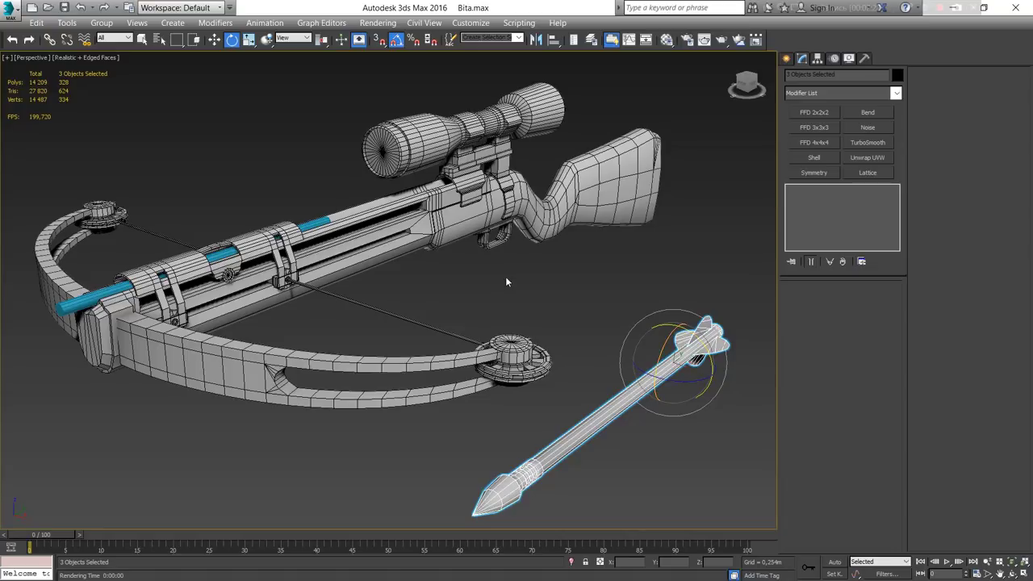
{"action": "key", "text": "alt+w"}
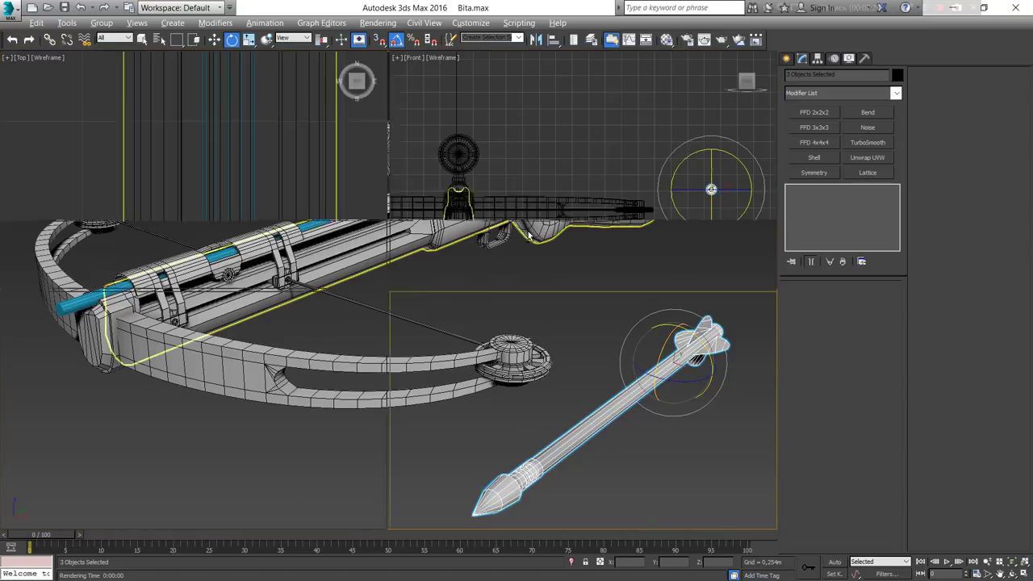
{"action": "right_click", "coordinate": [266, 387]}
{"action": "key", "text": "z"}
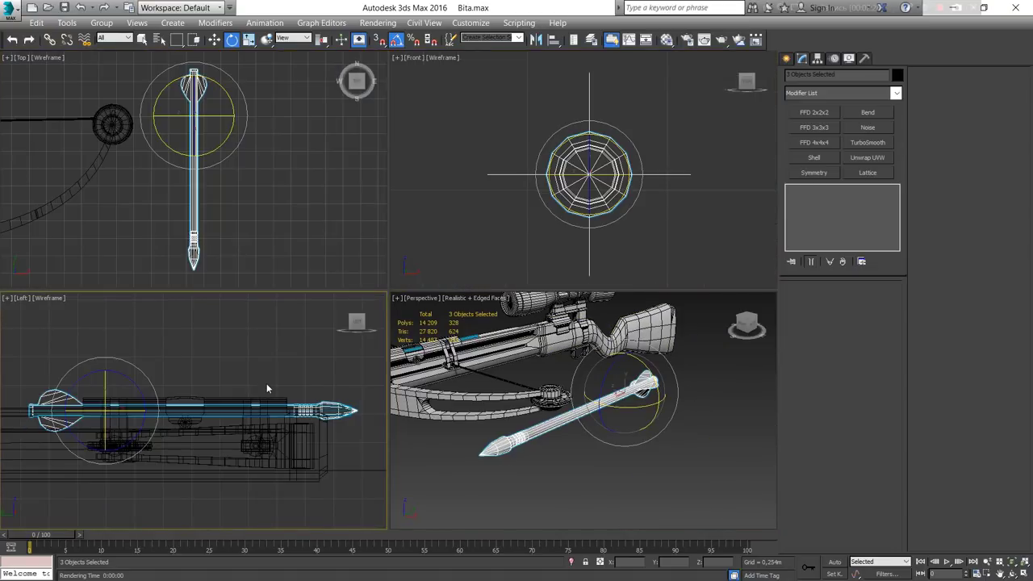
Step: Clear the selection, pan the Perspective view across the crossbow and open the Customize menu
{"action": "left_click", "coordinate": [663, 499]}
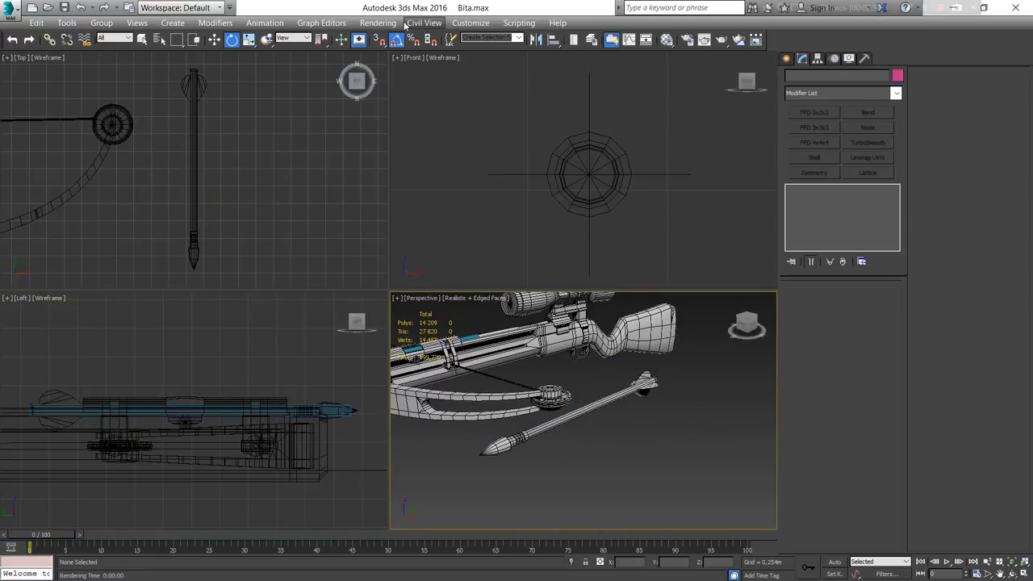
{"action": "left_click", "coordinate": [565, 113]}
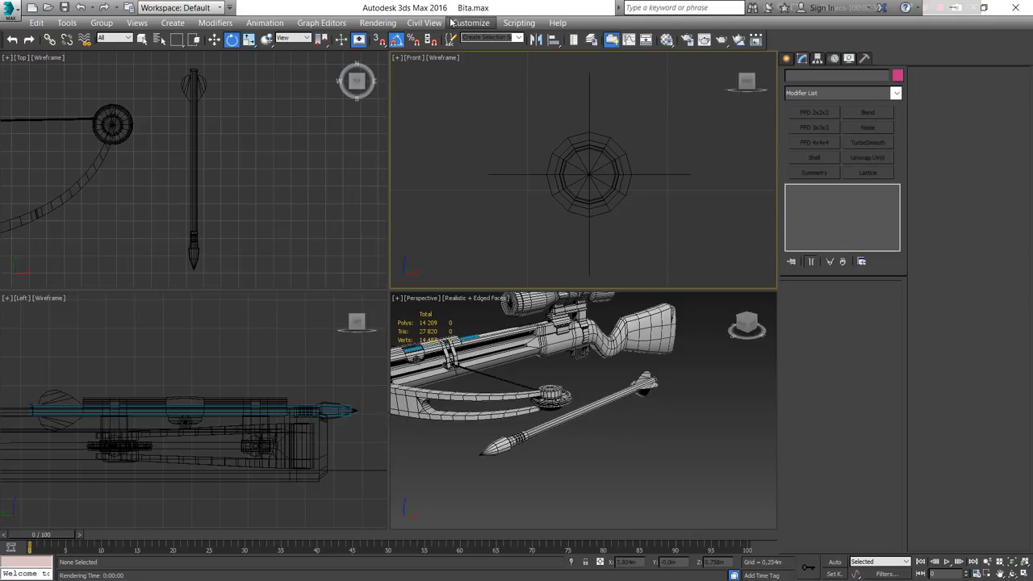
{"action": "mouse_move", "coordinate": [682, 387]}
{"action": "middle_mouse_down"}
{"action": "mouse_move", "coordinate": [725, 456]}
{"action": "mouse_move", "coordinate": [725, 446]}
{"action": "middle_mouse_up"}
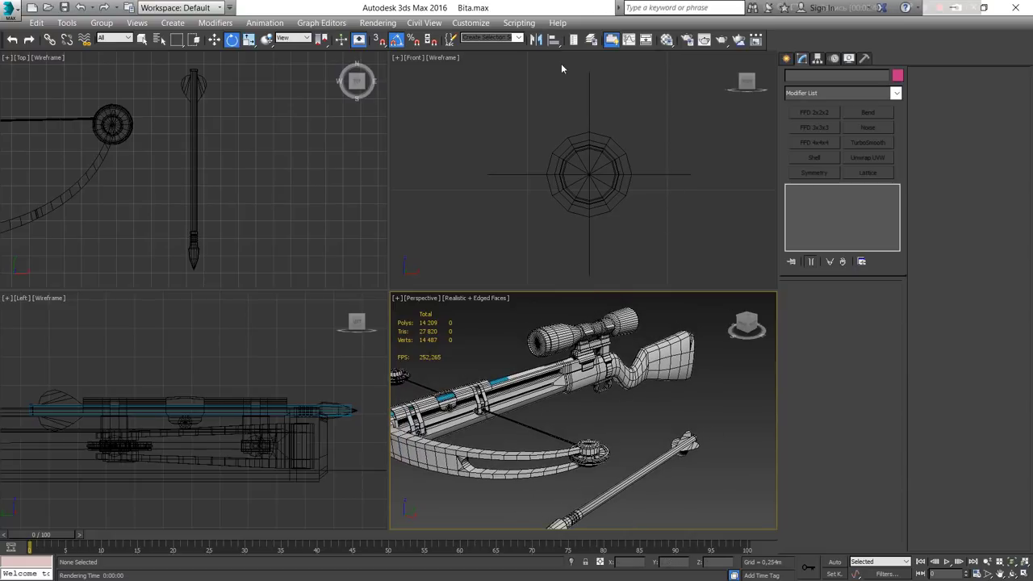
{"action": "left_click", "coordinate": [493, 24]}
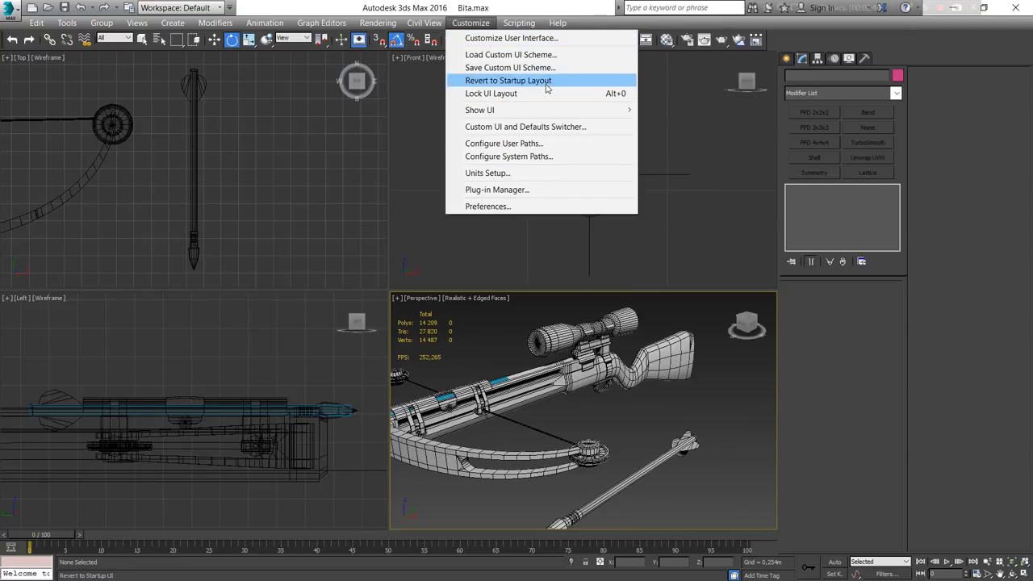
Step: Revert to the startup layout, confirm, and reset the workspace to its default state
{"action": "left_click", "coordinate": [547, 81]}
{"action": "left_click", "coordinate": [563, 360]}
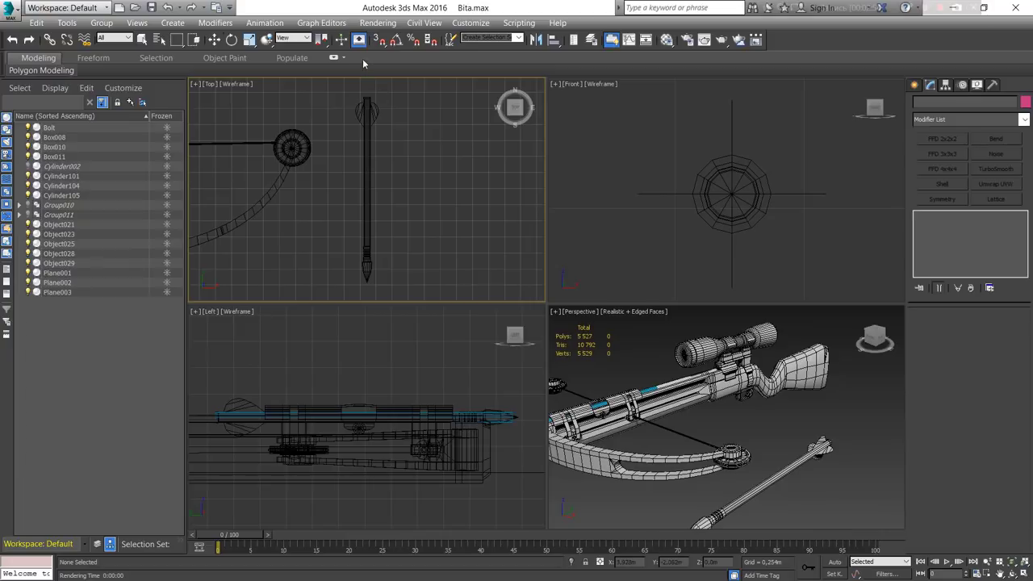
{"action": "left_click", "coordinate": [99, 8]}
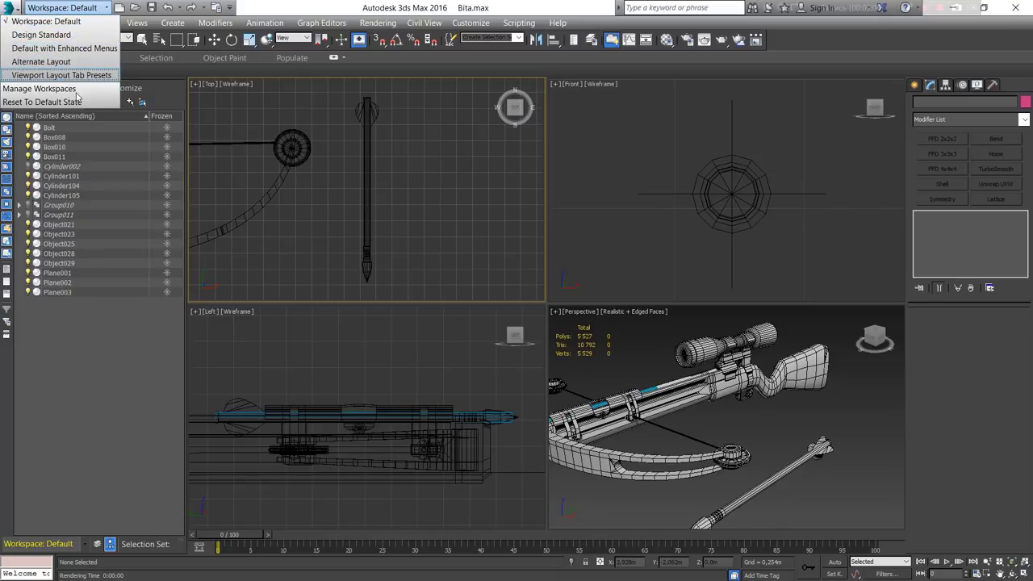
{"action": "left_click", "coordinate": [25, 102]}
{"action": "left_click", "coordinate": [609, 361]}
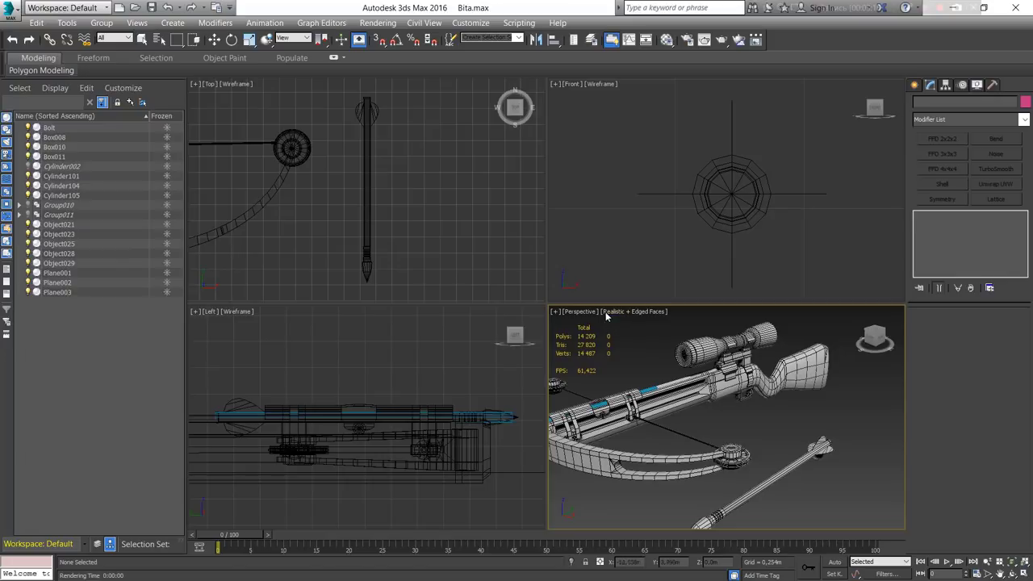
Step: Hide the viewport statistics with 7 and dock the modelling ribbon along the left edge
{"action": "key", "text": "7"}
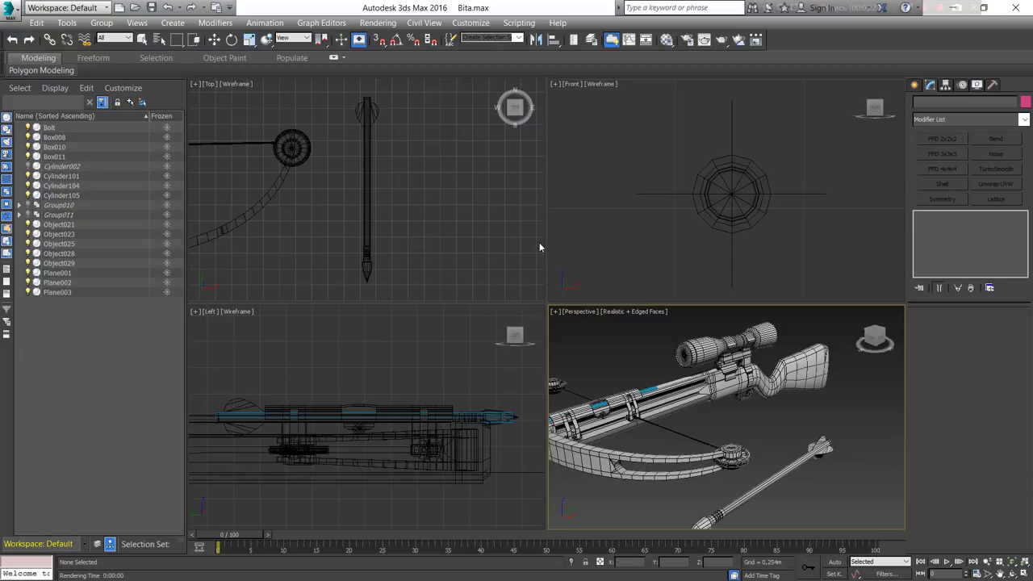
{"action": "left_click", "coordinate": [490, 258]}
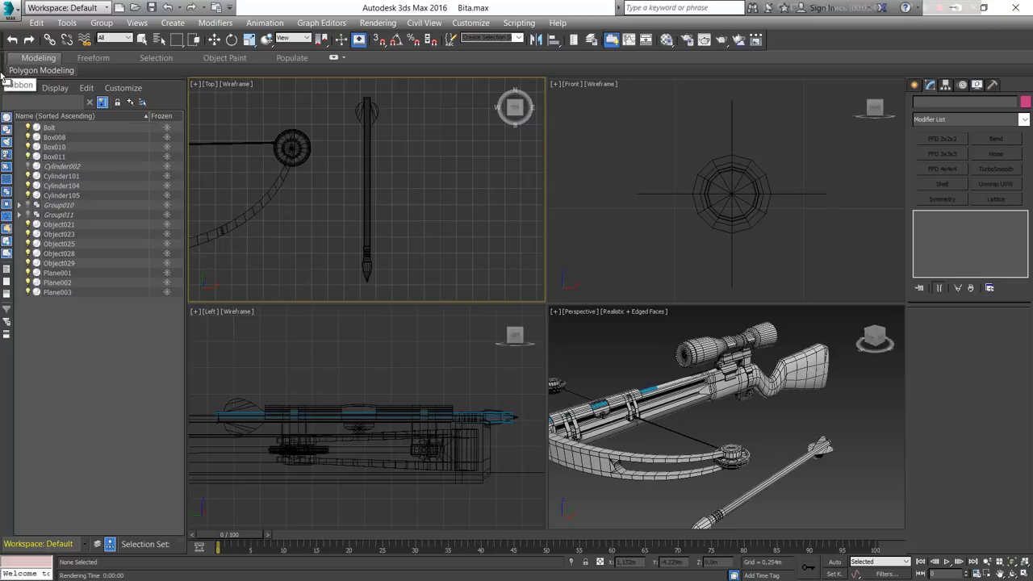
{"action": "left_click_drag", "start_coordinate": [6, 68], "coordinate": [198, 219]}
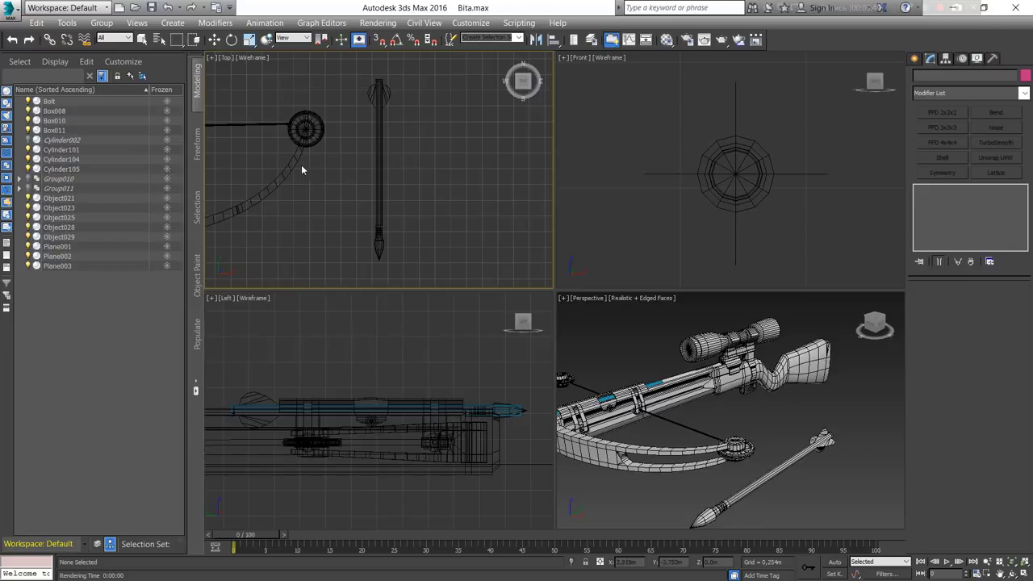
{"action": "left_click_drag", "start_coordinate": [196, 61], "coordinate": [183, 102]}
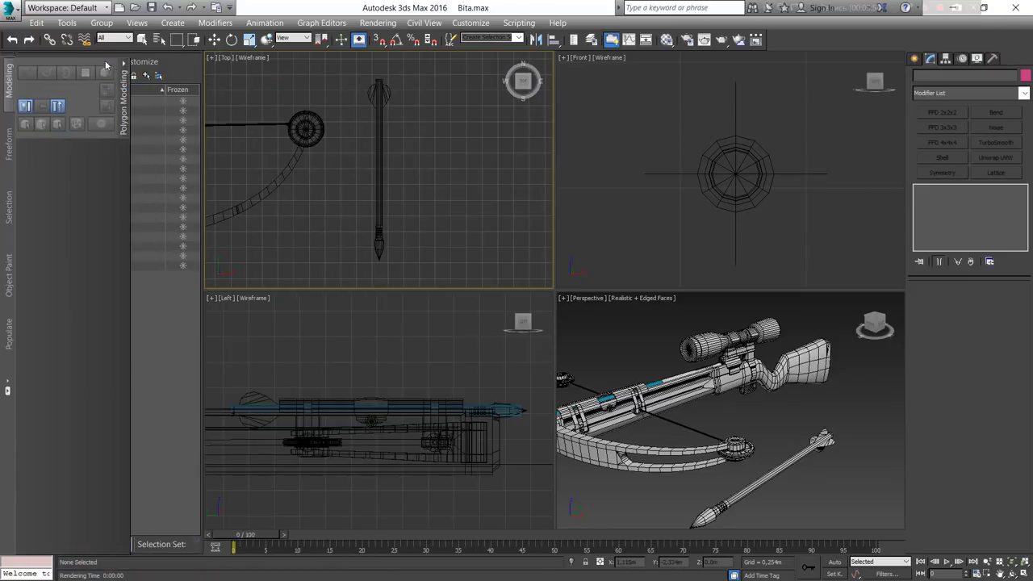
Step: Float and close the modelling ribbon and the Scene Explorer, then activate the Perspective view
{"action": "left_click_drag", "start_coordinate": [127, 74], "coordinate": [376, 193]}
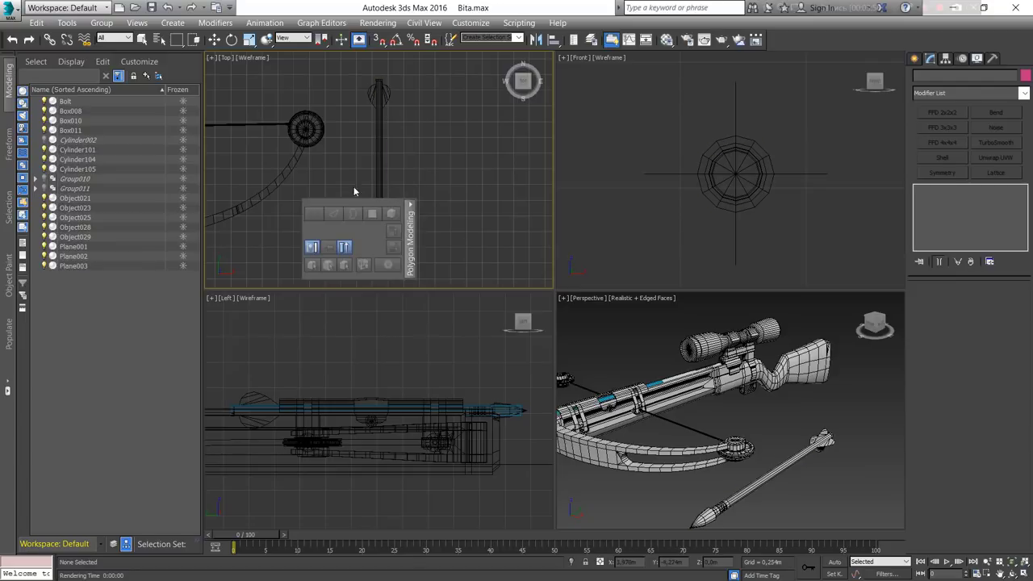
{"action": "mouse_move", "coordinate": [12, 81]}
{"action": "left_mouse_down"}
{"action": "mouse_move", "coordinate": [272, 148]}
{"action": "mouse_move", "coordinate": [417, 162]}
{"action": "left_mouse_up"}
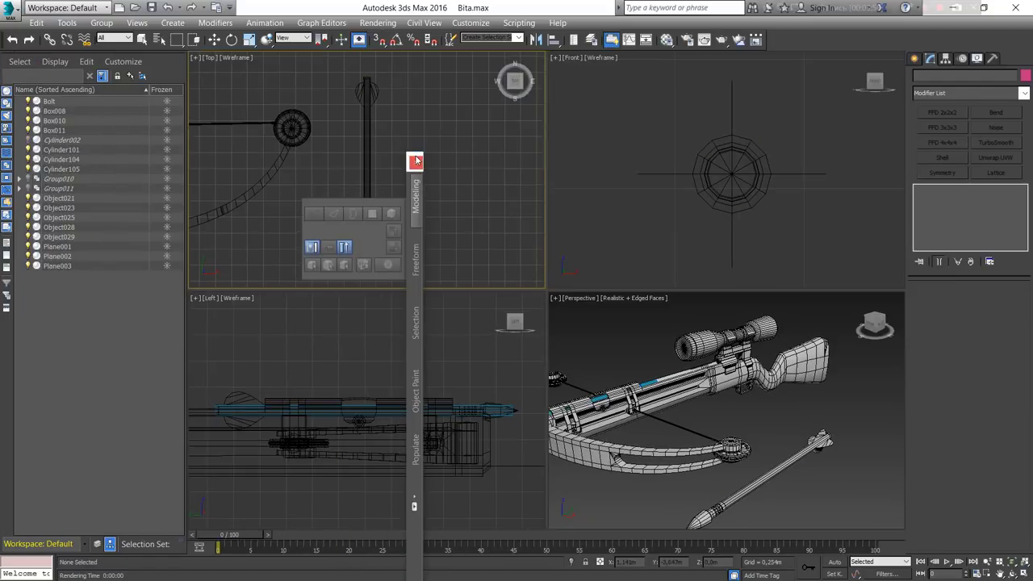
{"action": "left_click", "coordinate": [415, 162]}
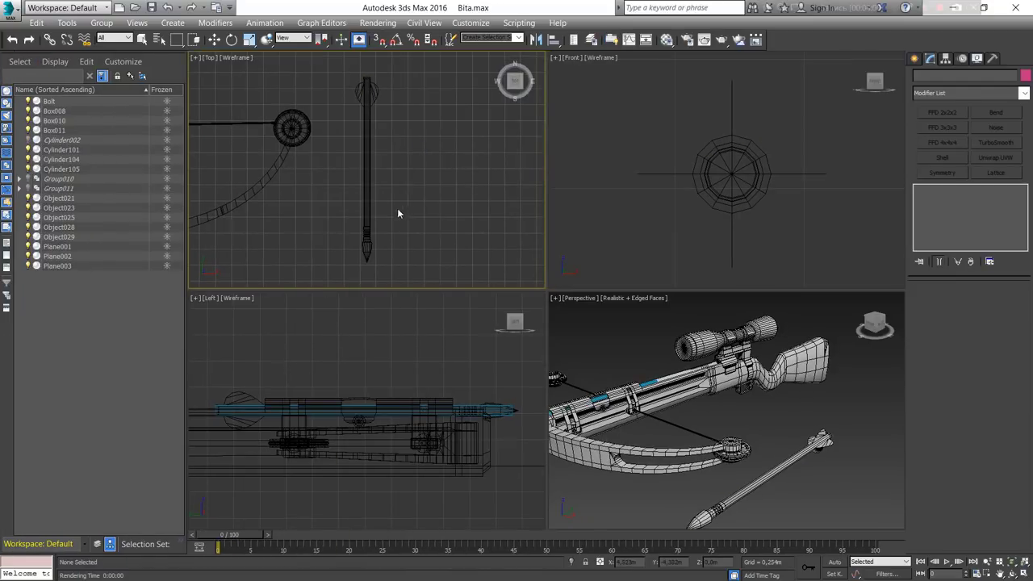
{"action": "left_click_drag", "start_coordinate": [5, 65], "coordinate": [313, 142]}
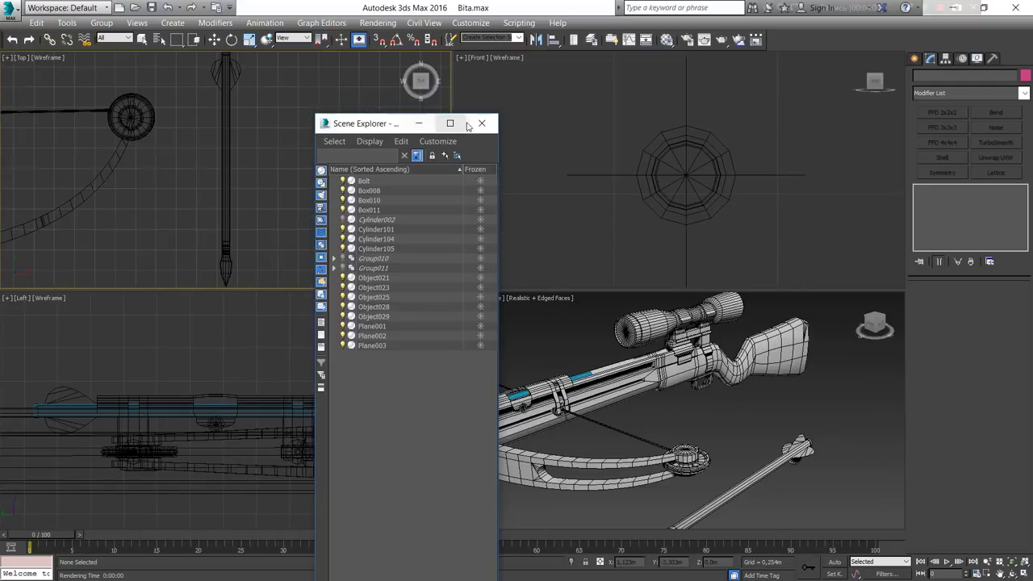
{"action": "left_click", "coordinate": [479, 121]}
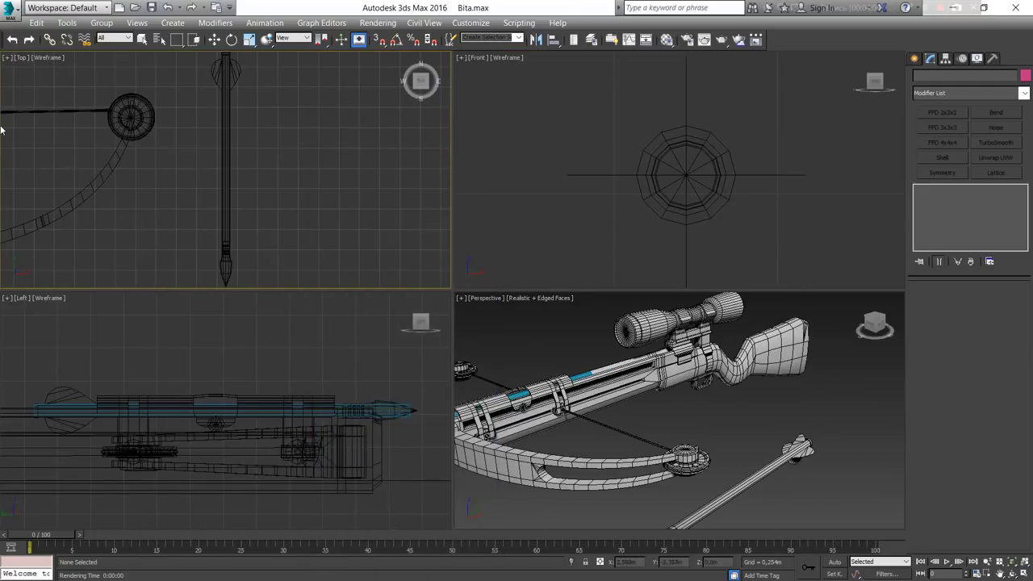
{"action": "left_click", "coordinate": [589, 303]}
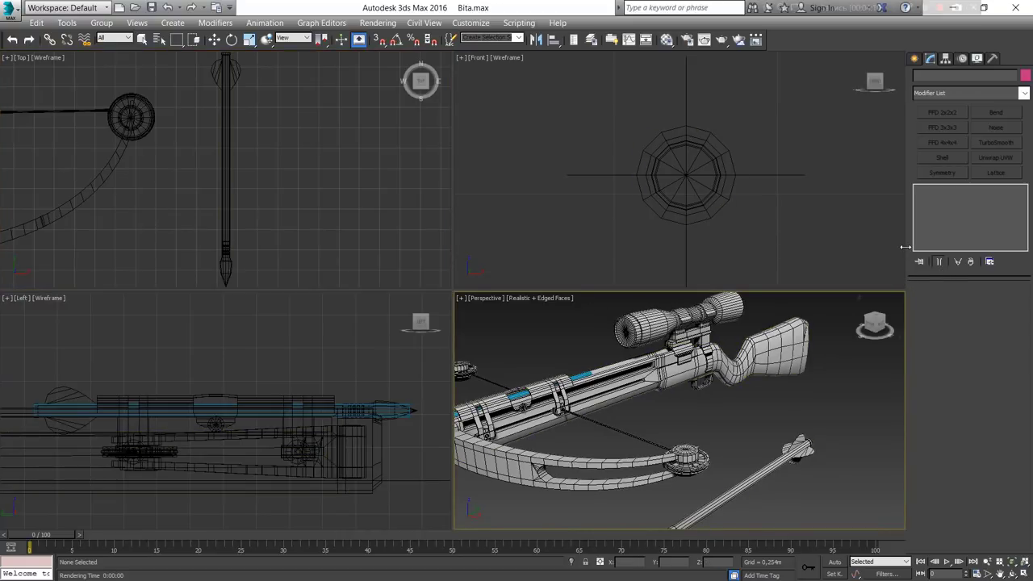
Step: Adjust the command panel width, select Box011 and turn on its isoline display
{"action": "mouse_move", "coordinate": [905, 247]}
{"action": "left_mouse_down"}
{"action": "mouse_move", "coordinate": [674, 261]}
{"action": "mouse_move", "coordinate": [780, 262]}
{"action": "left_mouse_up"}
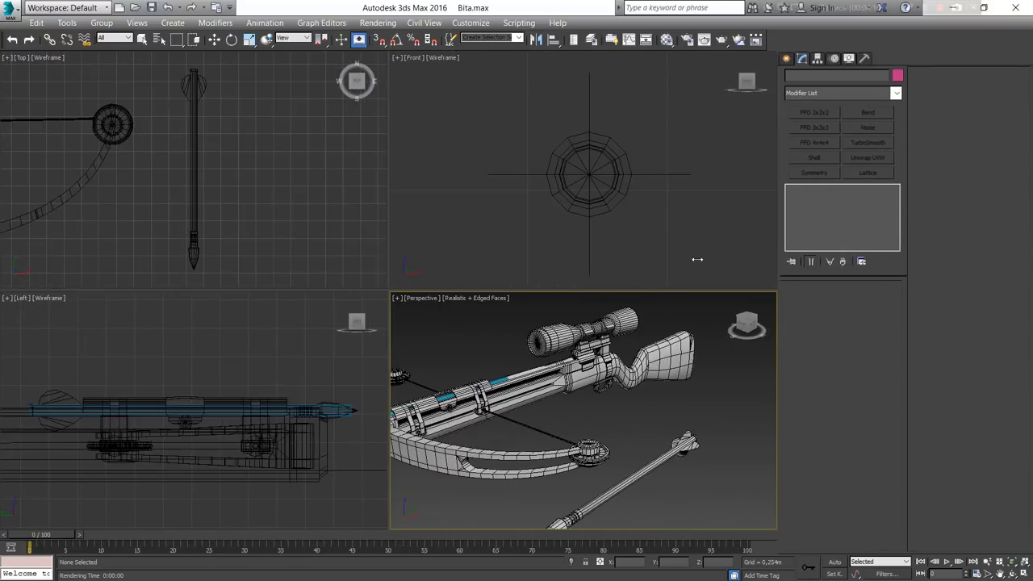
{"action": "left_click_drag", "start_coordinate": [697, 260], "coordinate": [678, 260]}
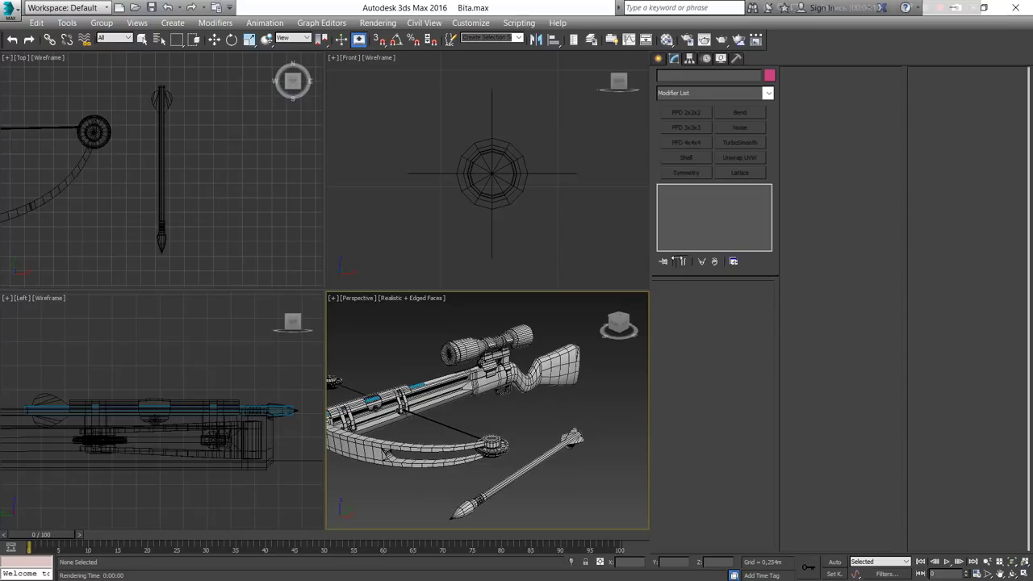
{"action": "left_click_drag", "start_coordinate": [678, 260], "coordinate": [776, 262]}
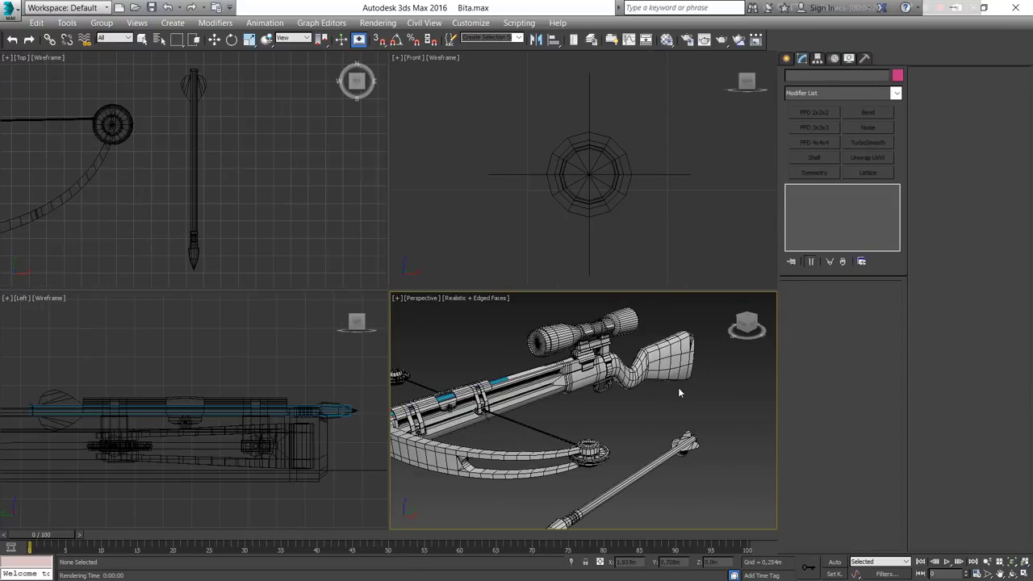
{"action": "left_click", "coordinate": [428, 453]}
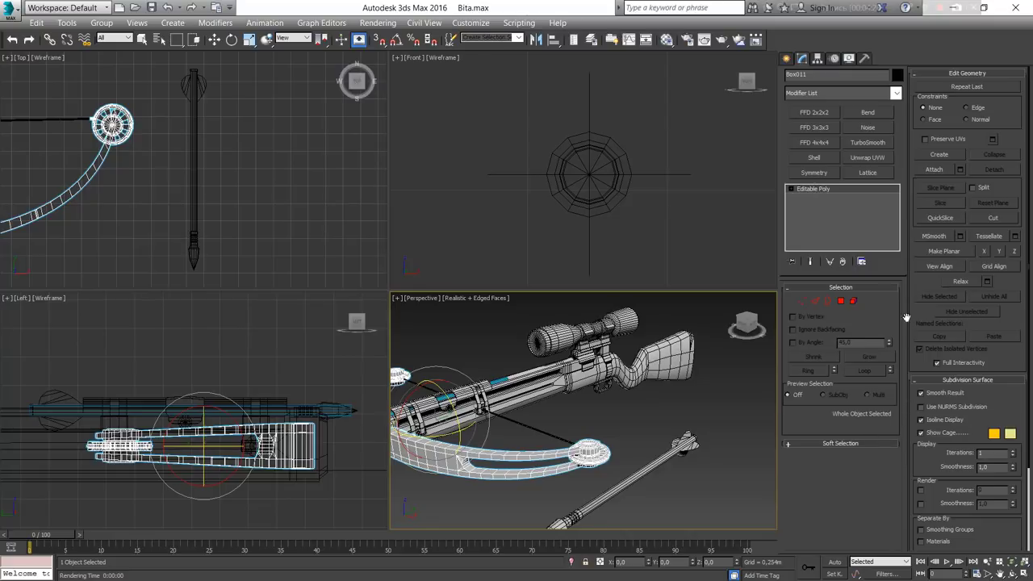
{"action": "left_click", "coordinate": [919, 421]}
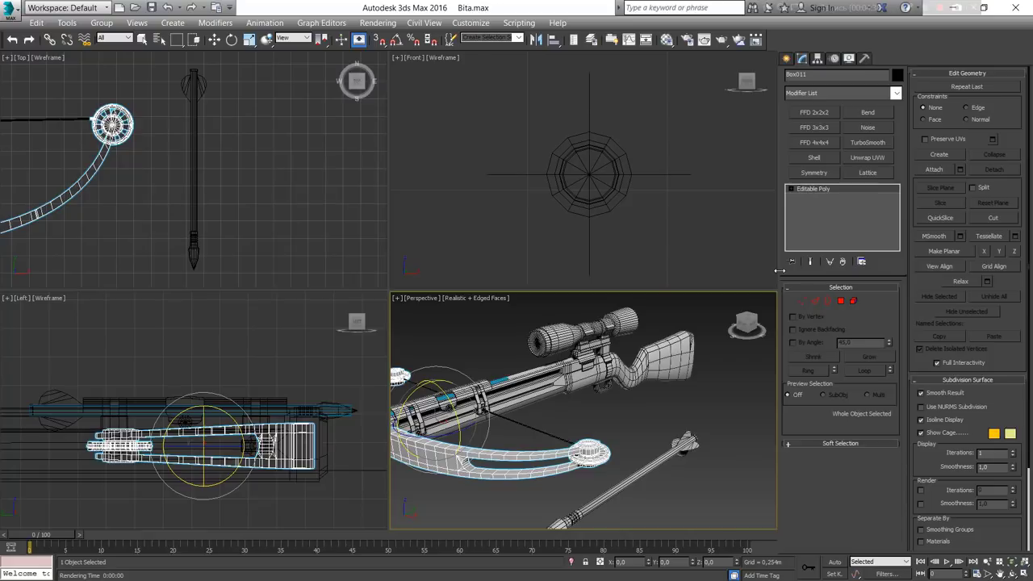
Step: Narrow the command panel and switch Box011 to Polygon sub-object level
{"action": "left_click_drag", "start_coordinate": [823, 277], "coordinate": [895, 276]}
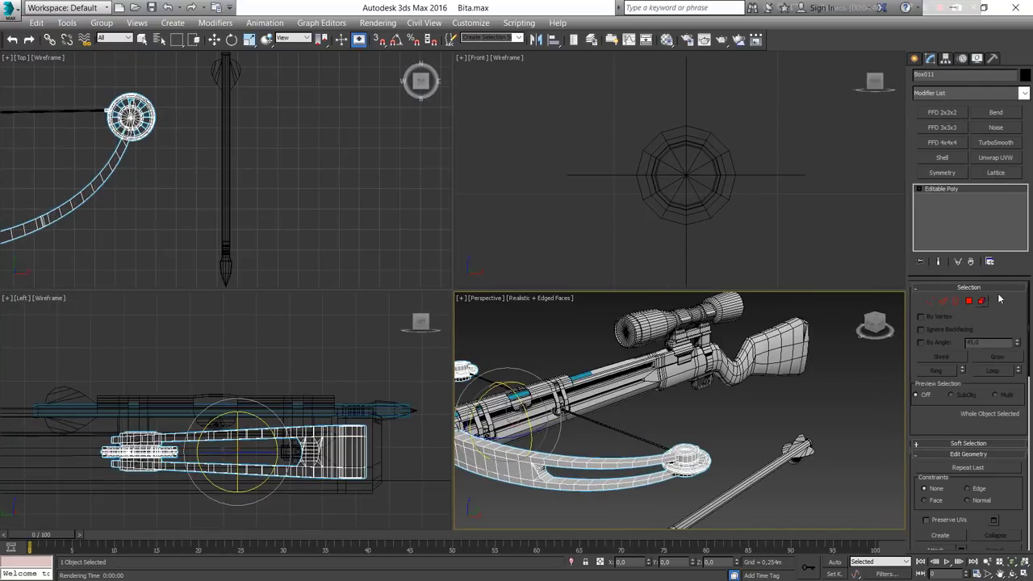
{"action": "scroll", "coordinate": [968, 363], "scroll_direction": "down", "scroll_amount": 3}
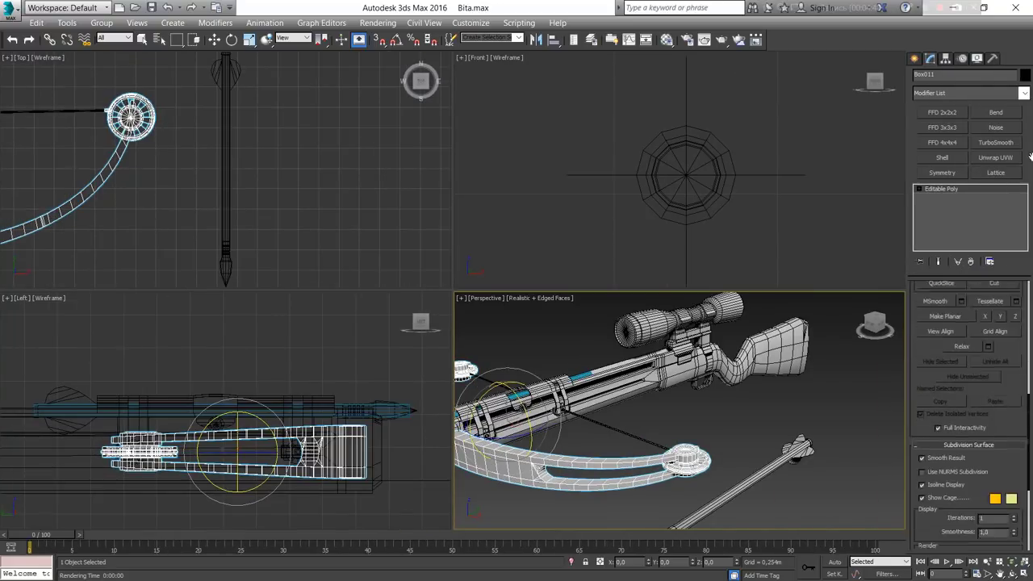
{"action": "scroll", "coordinate": [947, 449], "scroll_direction": "up", "scroll_amount": 3}
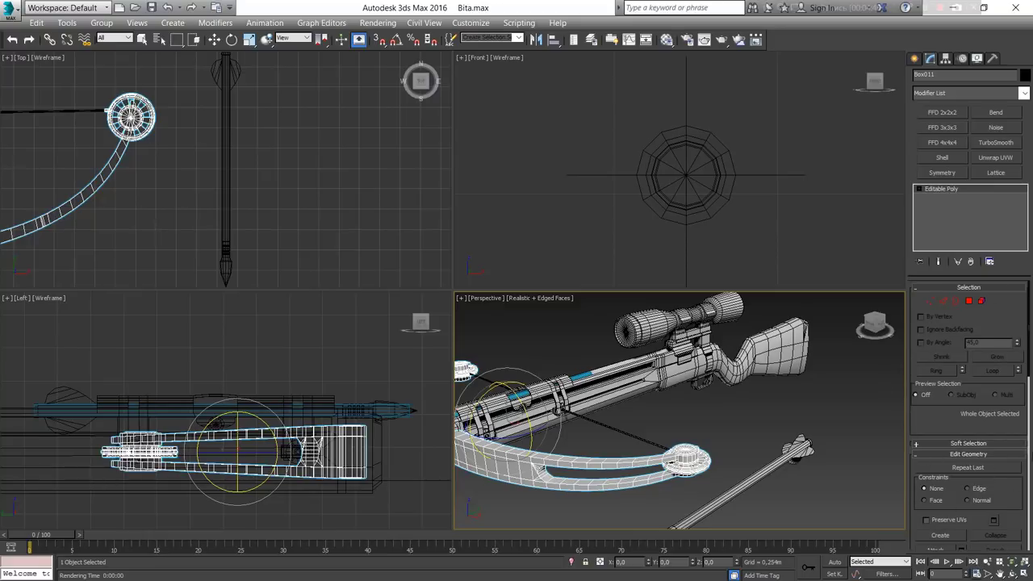
{"action": "left_click", "coordinate": [968, 301]}
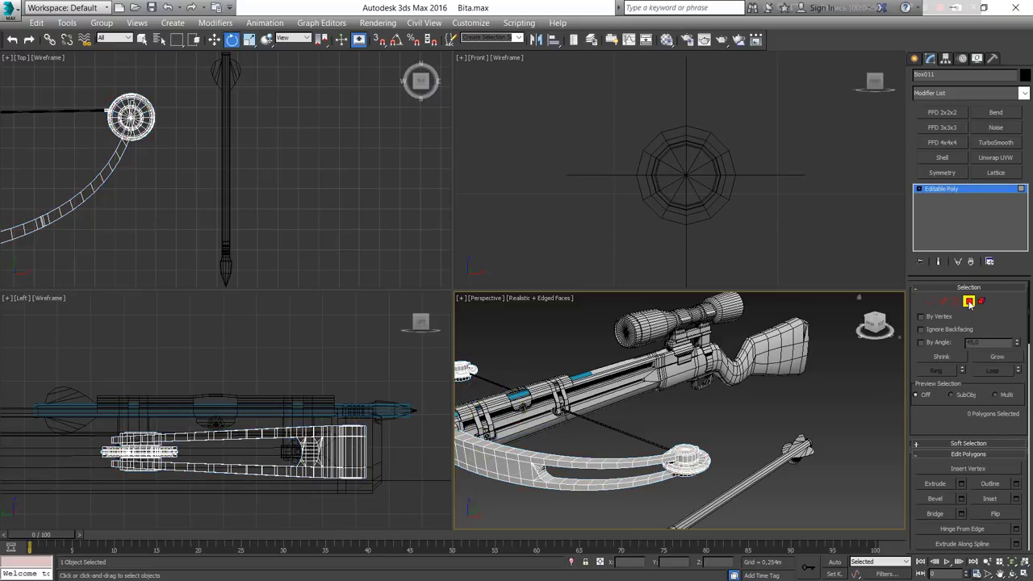
{"action": "scroll", "coordinate": [996, 387], "scroll_direction": "down", "scroll_amount": 2}
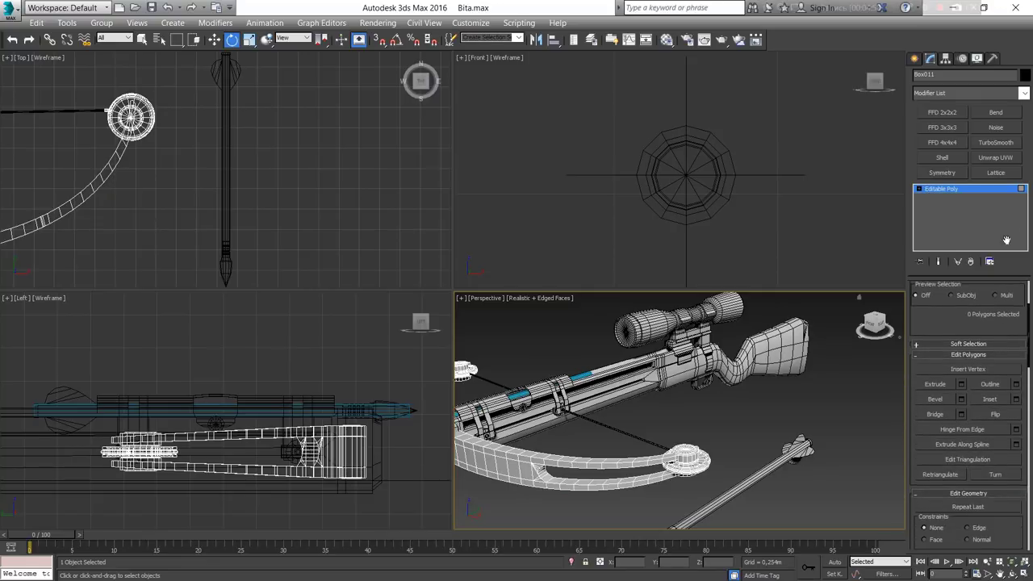
{"action": "scroll", "coordinate": [1004, 371], "scroll_direction": "up", "scroll_amount": 2}
{"action": "scroll", "coordinate": [1004, 371], "scroll_direction": "down", "scroll_amount": 3}
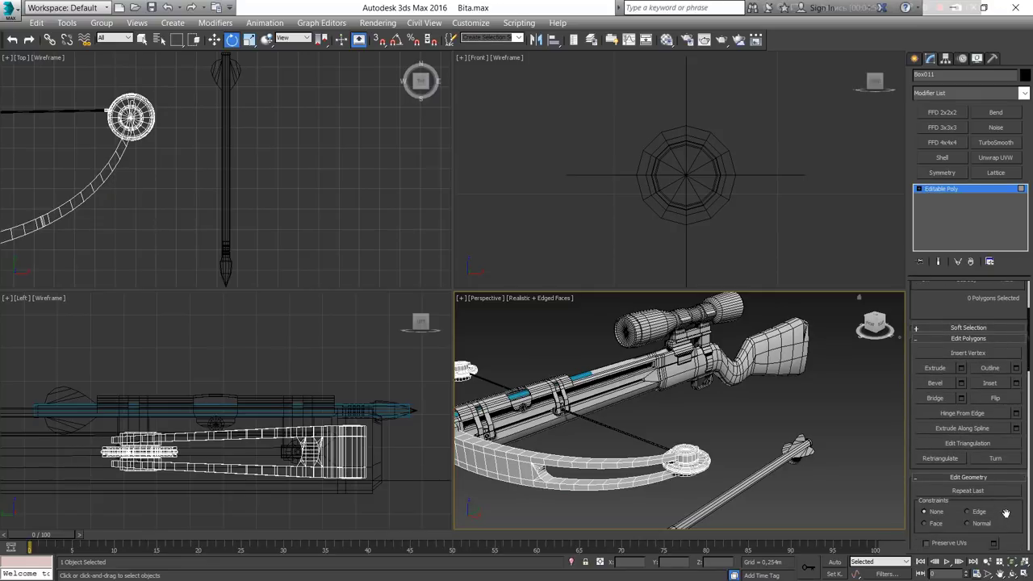
{"action": "scroll", "coordinate": [1008, 509], "scroll_direction": "down", "scroll_amount": 2}
{"action": "scroll", "coordinate": [1009, 508], "scroll_direction": "down", "scroll_amount": 2}
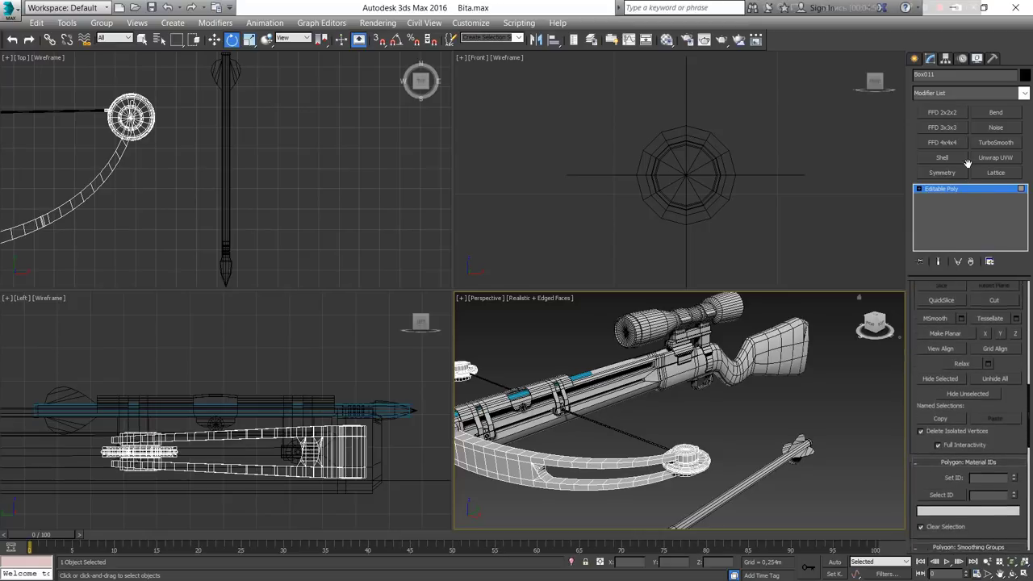
{"action": "scroll", "coordinate": [1009, 509], "scroll_direction": "down", "scroll_amount": 1}
Step: Browse the polygon editing rollouts, then briefly open and close Render Setup with F10
{"action": "left_click_drag", "start_coordinate": [1011, 509], "coordinate": [947, 349]}
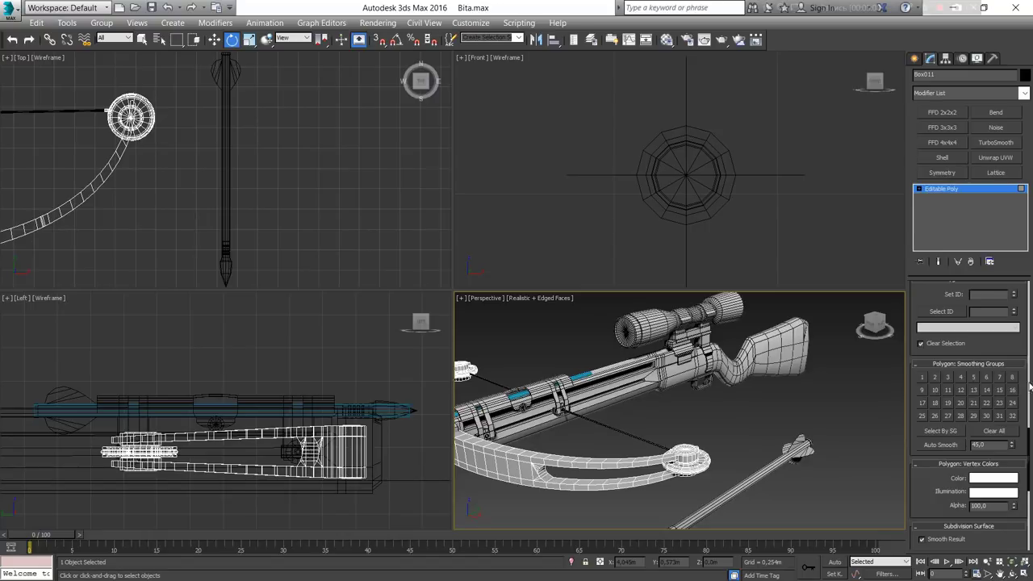
{"action": "scroll", "coordinate": [985, 359], "scroll_direction": "up", "scroll_amount": 3}
{"action": "scroll", "coordinate": [1015, 302], "scroll_direction": "up", "scroll_amount": 2}
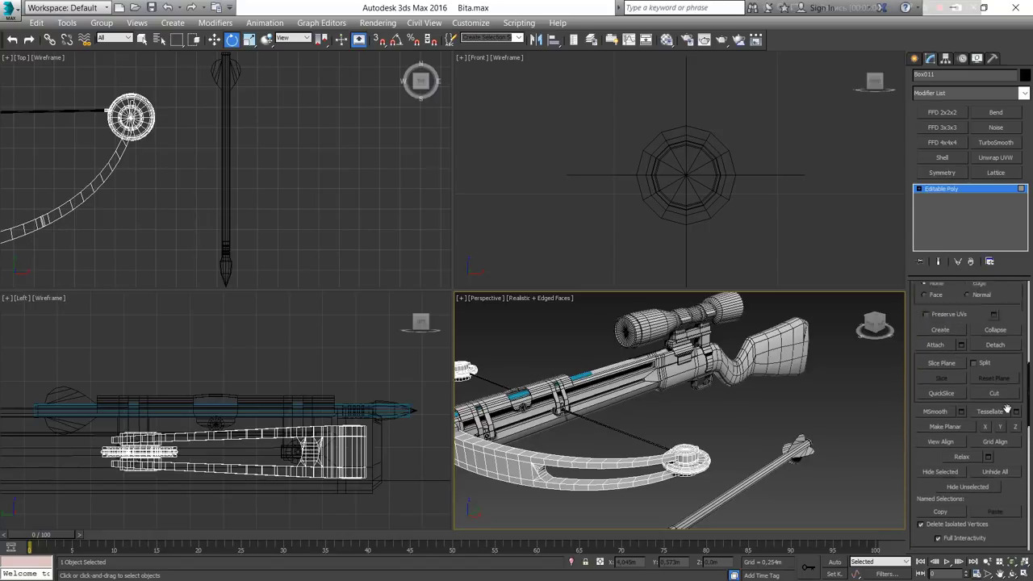
{"action": "scroll", "coordinate": [1008, 316], "scroll_direction": "up", "scroll_amount": 2}
{"action": "left_click_drag", "start_coordinate": [1007, 320], "coordinate": [944, 488]}
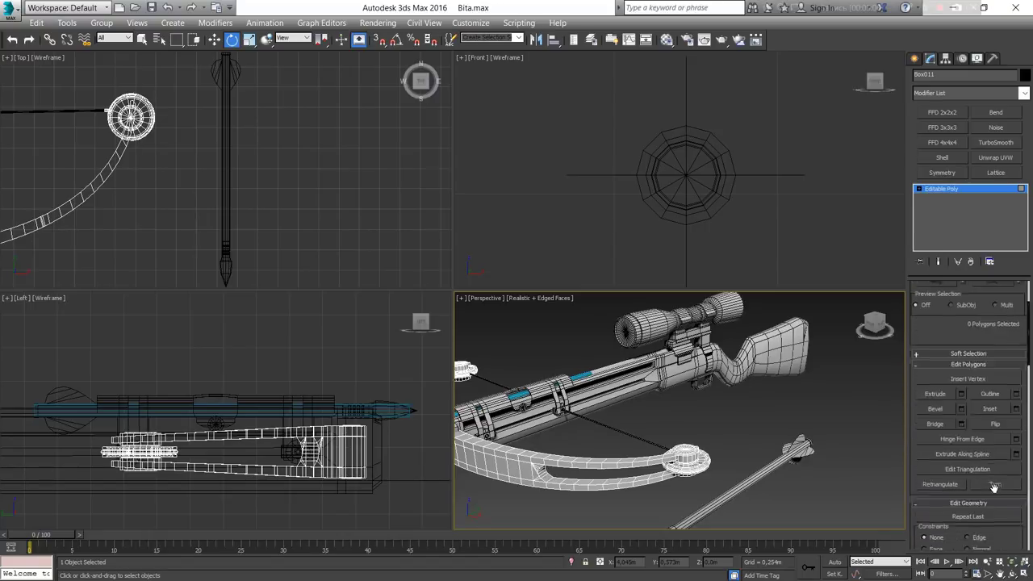
{"action": "left_click_drag", "start_coordinate": [939, 378], "coordinate": [917, 482]}
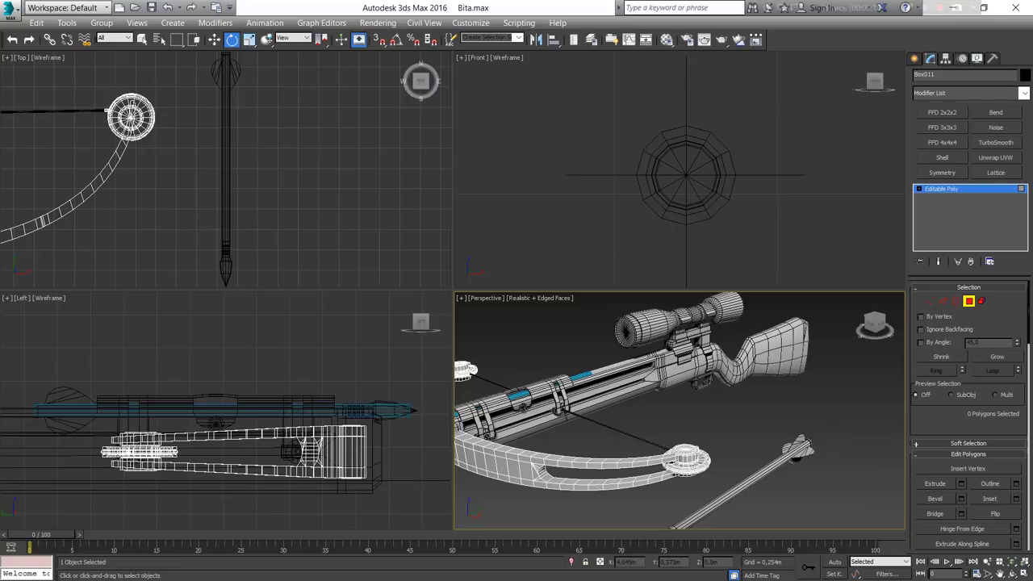
{"action": "key", "text": "F10"}
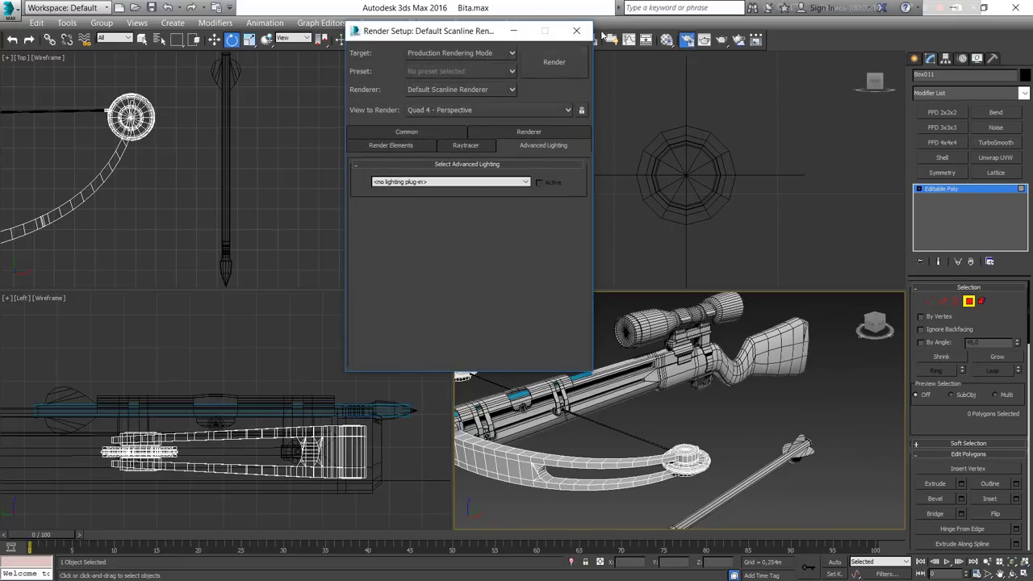
{"action": "left_click", "coordinate": [576, 31]}
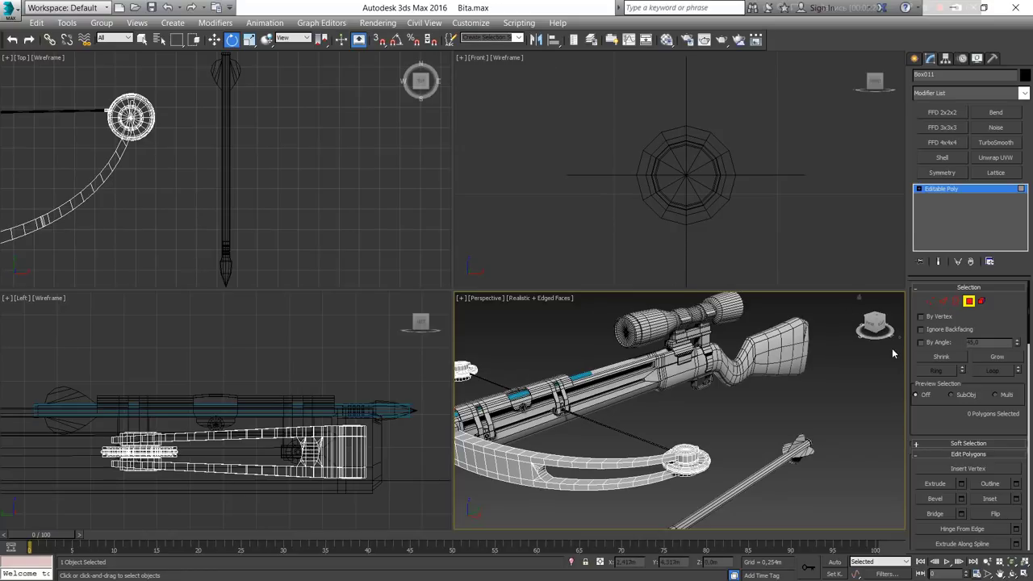
Step: Toggle the command panel between two and three columns, settle on two, and activate the Left view
{"action": "left_click_drag", "start_coordinate": [904, 251], "coordinate": [863, 251]}
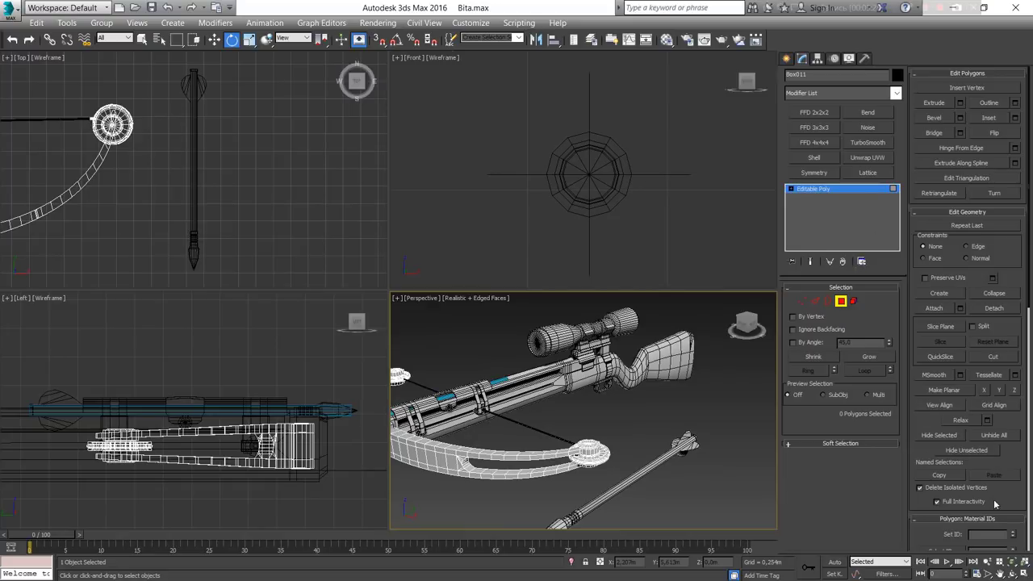
{"action": "left_click_drag", "start_coordinate": [754, 244], "coordinate": [726, 252]}
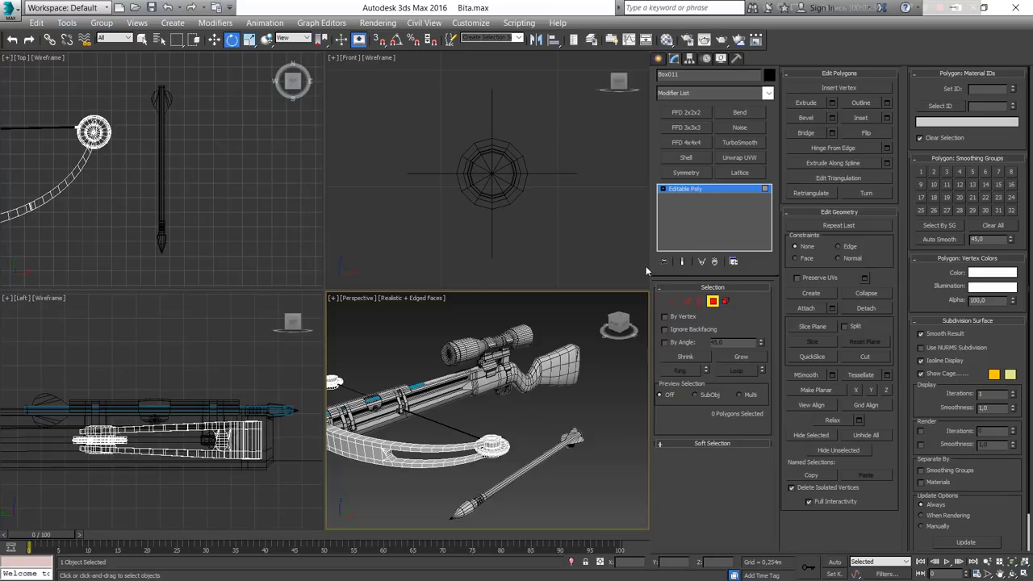
{"action": "left_click_drag", "start_coordinate": [649, 264], "coordinate": [778, 266]}
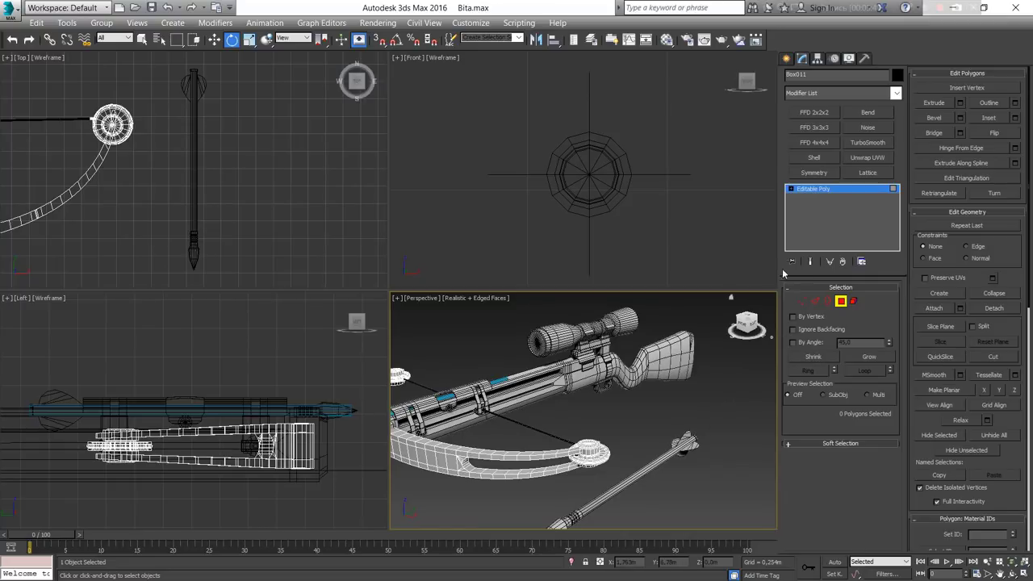
{"action": "left_click_drag", "start_coordinate": [764, 262], "coordinate": [694, 259]}
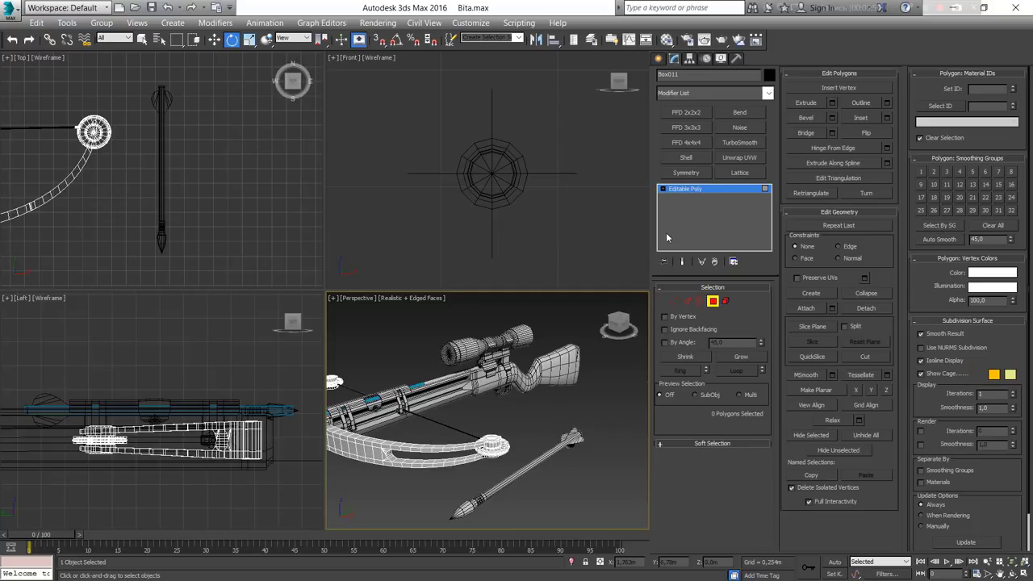
{"action": "left_click_drag", "start_coordinate": [744, 226], "coordinate": [872, 227]}
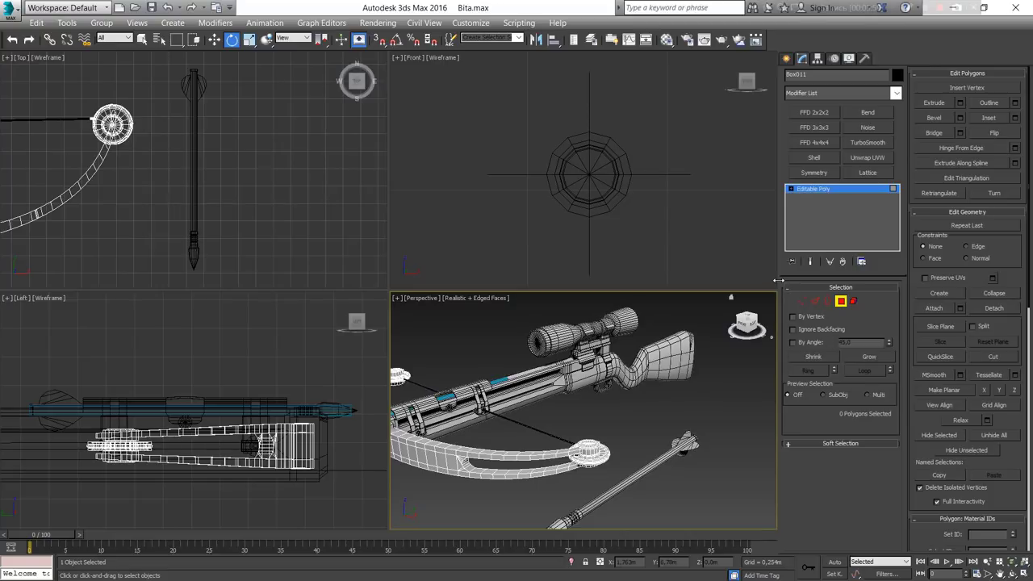
{"action": "left_click_drag", "start_coordinate": [777, 280], "coordinate": [650, 280]}
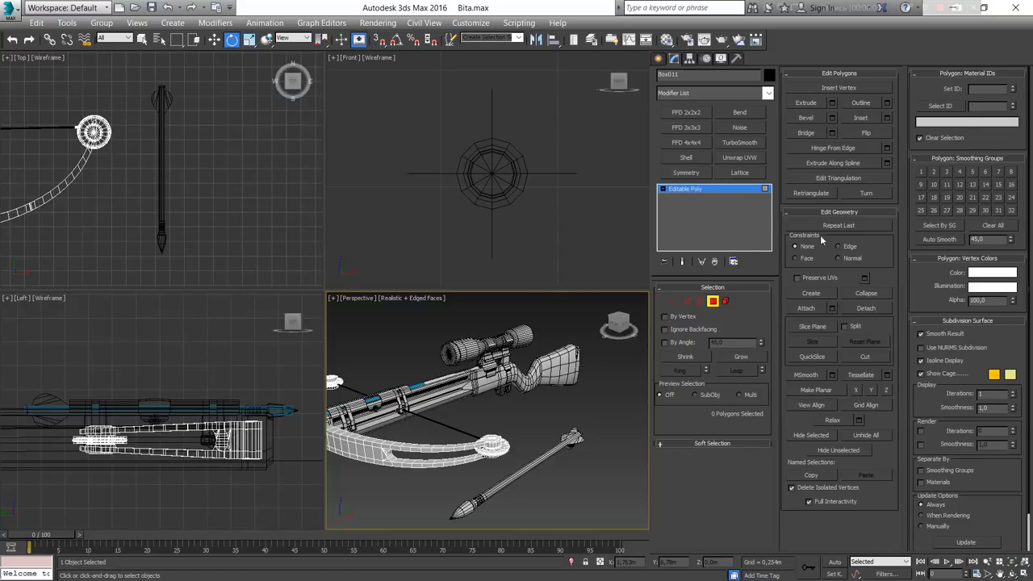
{"action": "left_click_drag", "start_coordinate": [650, 218], "coordinate": [779, 218]}
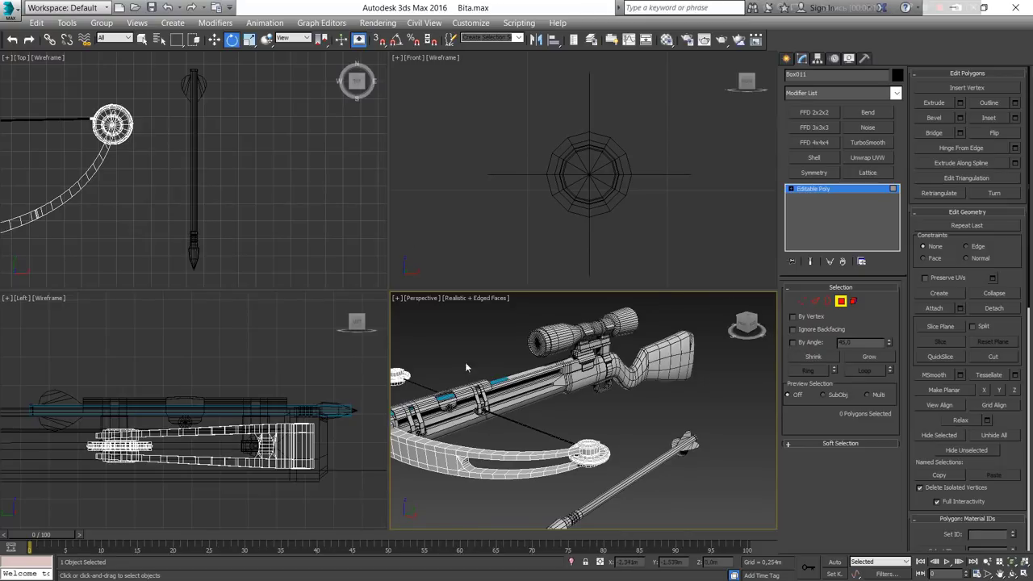
{"action": "left_click", "coordinate": [311, 333]}
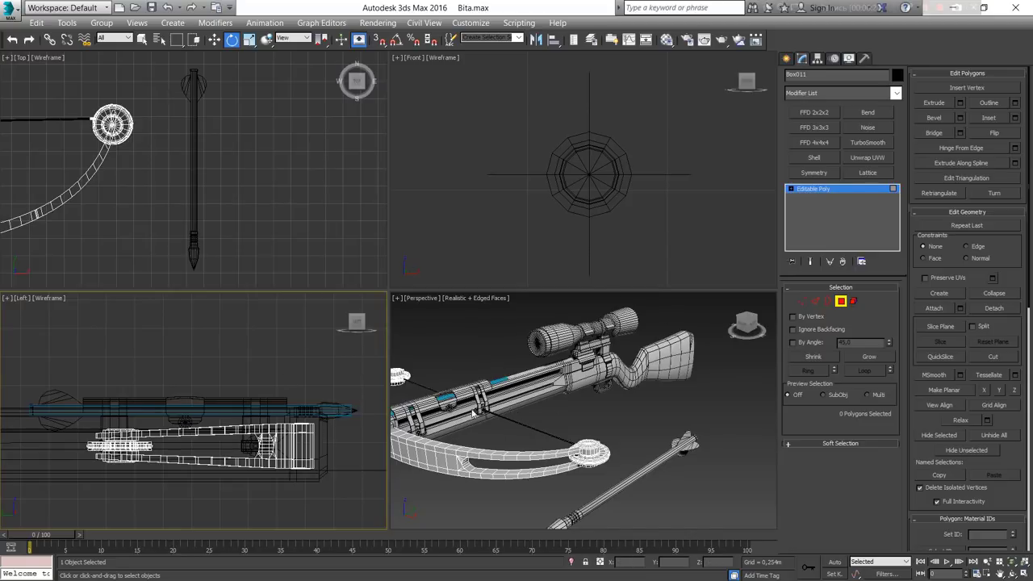
Step: View the crossbow from Left, Top and Bottom, orbit into an angled Orthographic view, then select the bolt
{"action": "left_click", "coordinate": [521, 436]}
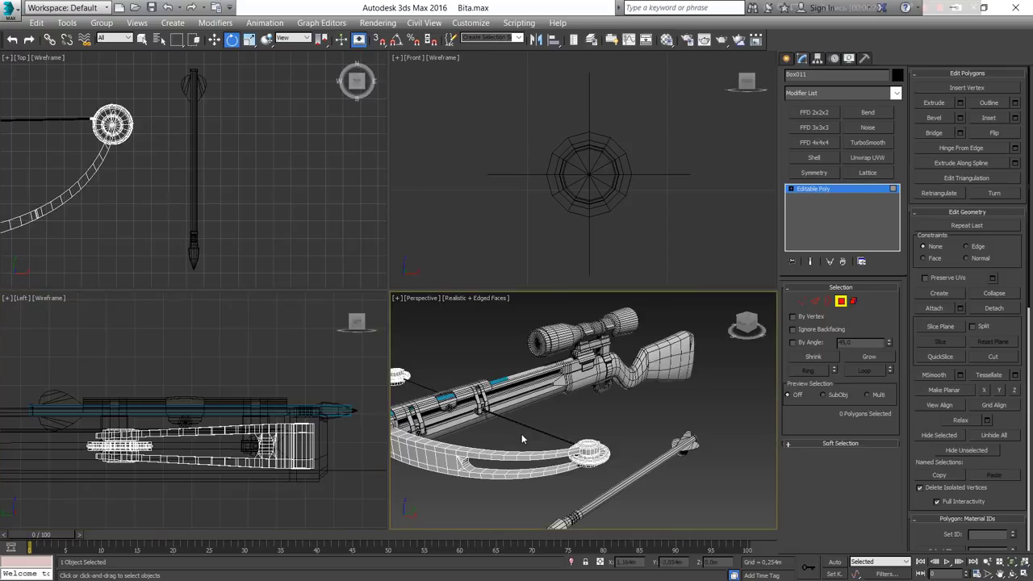
{"action": "key", "text": "l"}
{"action": "key", "text": "t"}
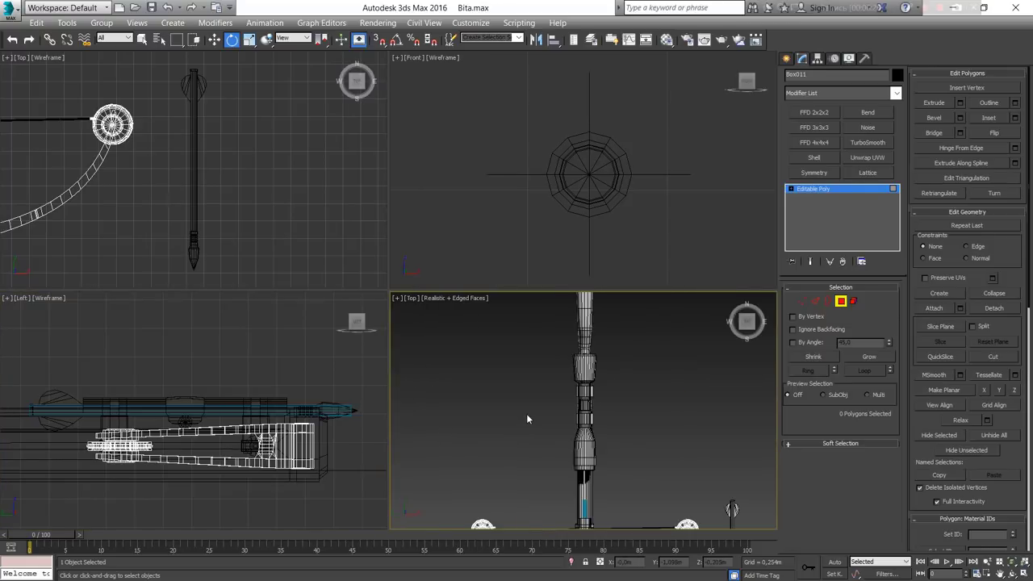
{"action": "scroll", "coordinate": [532, 419], "scroll_direction": "down", "scroll_amount": 3}
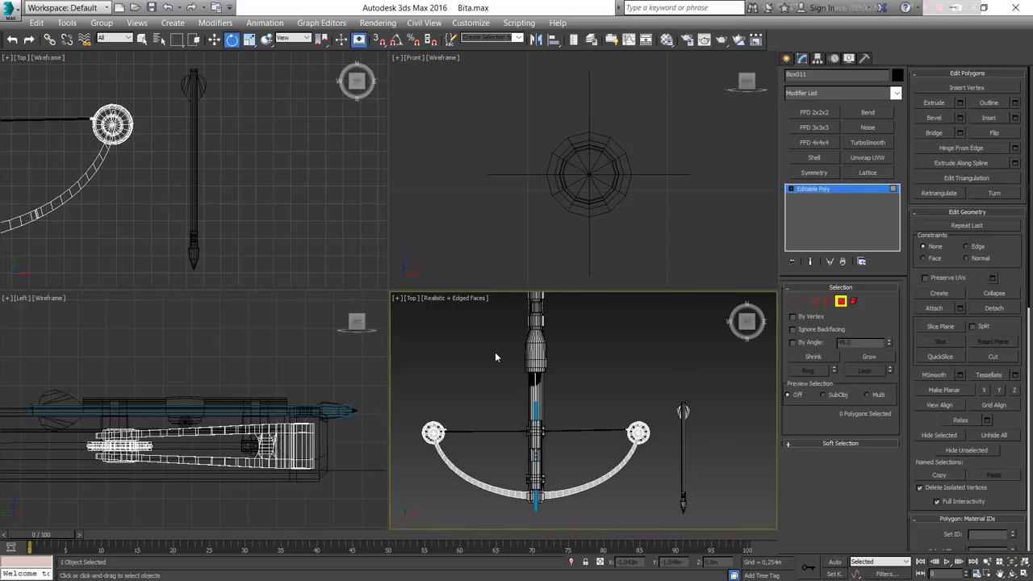
{"action": "key", "text": "b"}
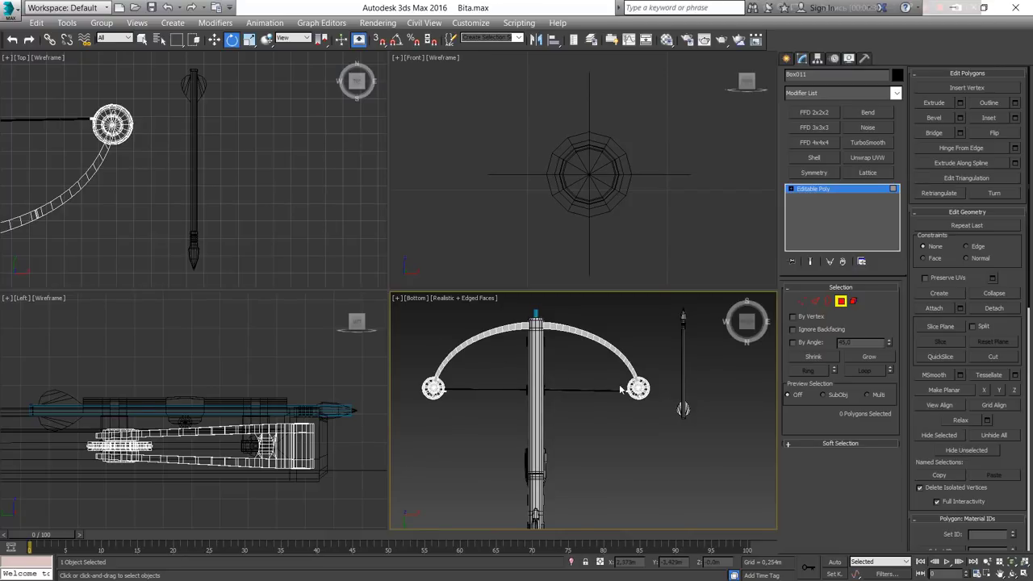
{"action": "mouse_move", "coordinate": [609, 426]}
{"action": "middle_mouse_down", "text": "alt"}
{"action": "mouse_move", "coordinate": [559, 396]}
{"action": "mouse_move", "coordinate": [527, 330]}
{"action": "mouse_move", "coordinate": [575, 210]}
{"action": "mouse_move", "coordinate": [568, 461]}
{"action": "mouse_move", "coordinate": [568, 405]}
{"action": "middle_mouse_up", "text": "alt"}
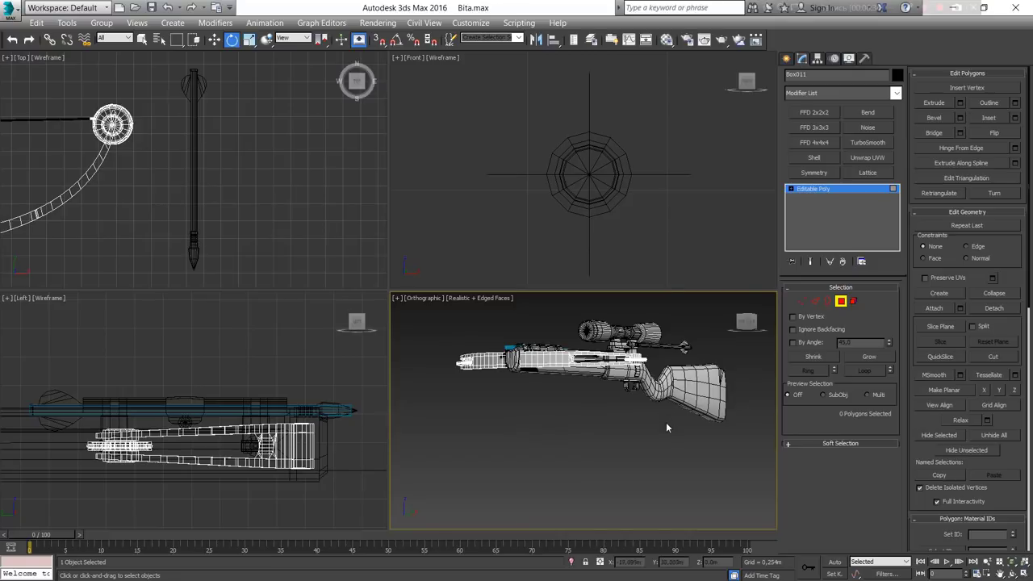
{"action": "mouse_move", "coordinate": [666, 426]}
{"action": "middle_mouse_down", "text": "alt"}
{"action": "mouse_move", "coordinate": [636, 449]}
{"action": "mouse_move", "coordinate": [621, 440]}
{"action": "middle_mouse_up", "text": "alt"}
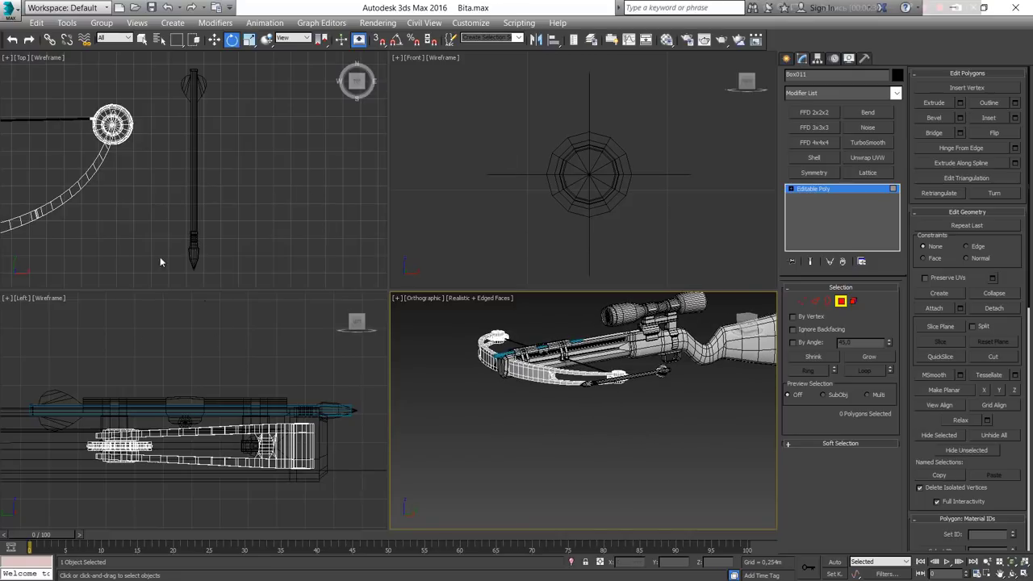
{"action": "left_click", "coordinate": [231, 223]}
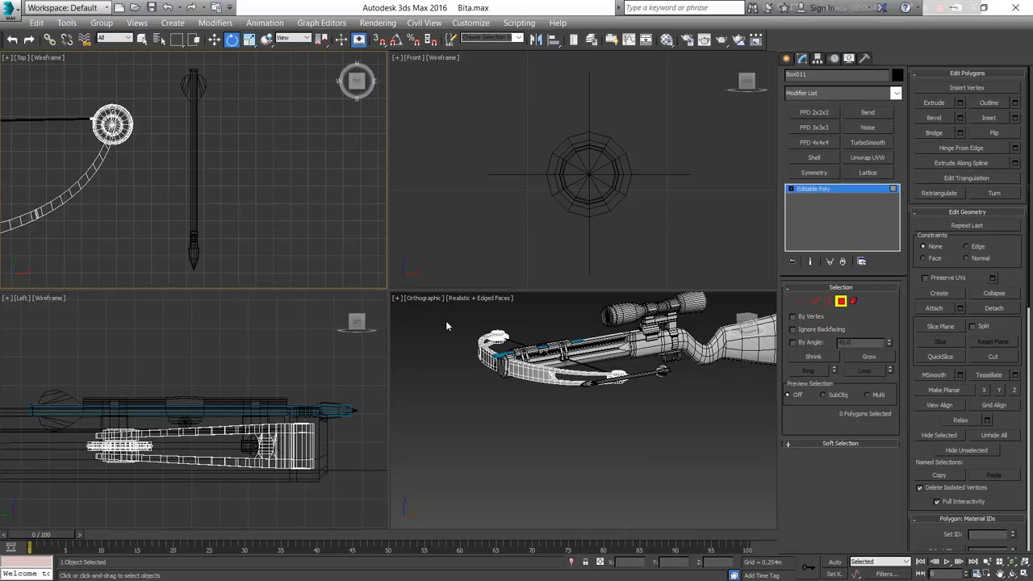
{"action": "left_click", "coordinate": [190, 162]}
Step: Select the whole bolt and move it to the crossbow's centre in the Top view
{"action": "mouse_move", "coordinate": [173, 193]}
{"action": "middle_mouse_down"}
{"action": "mouse_move", "coordinate": [250, 220]}
{"action": "mouse_move", "coordinate": [339, 212]}
{"action": "middle_mouse_up"}
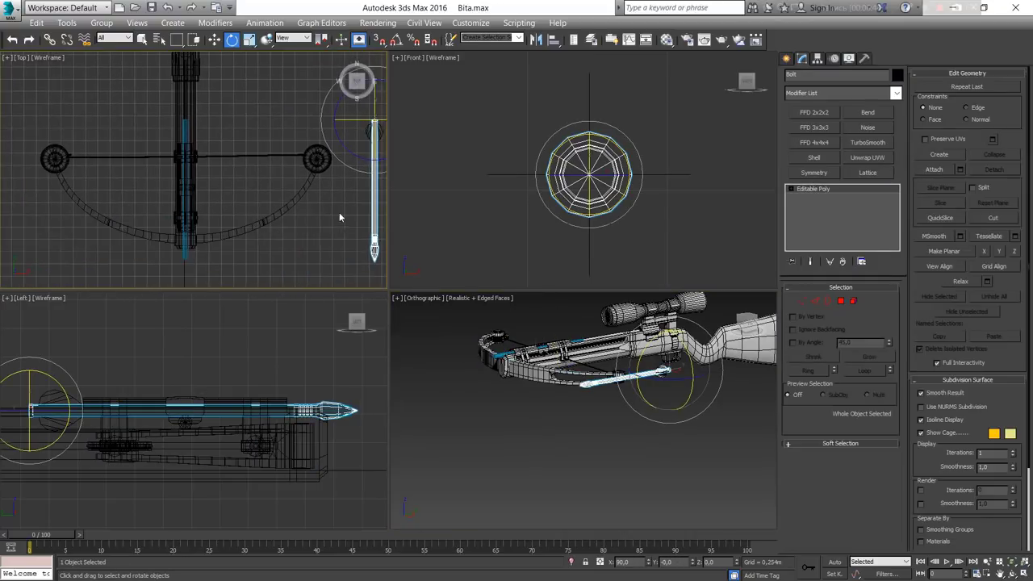
{"action": "left_click", "coordinate": [191, 258]}
{"action": "key", "text": "w"}
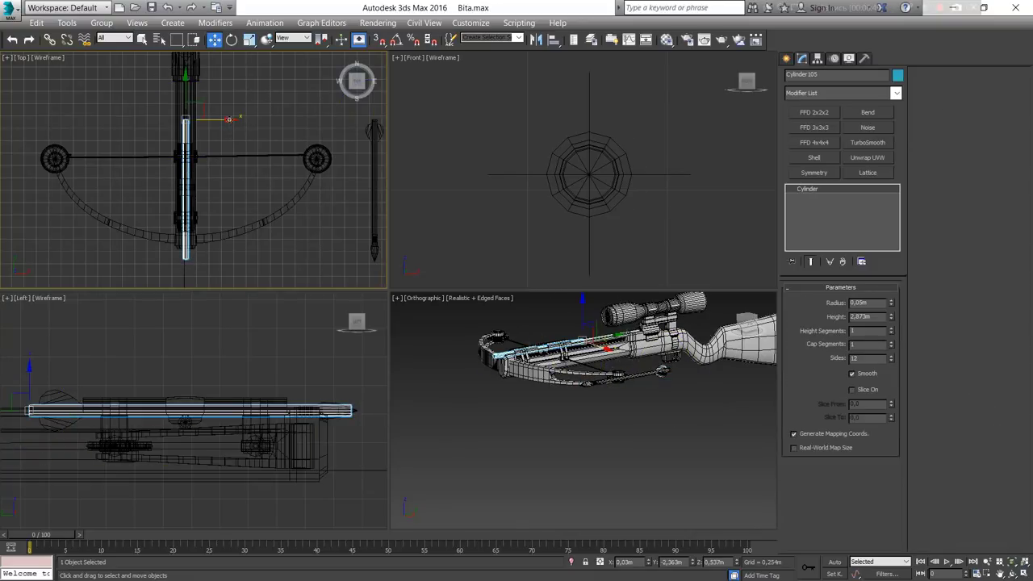
{"action": "left_click", "coordinate": [718, 445]}
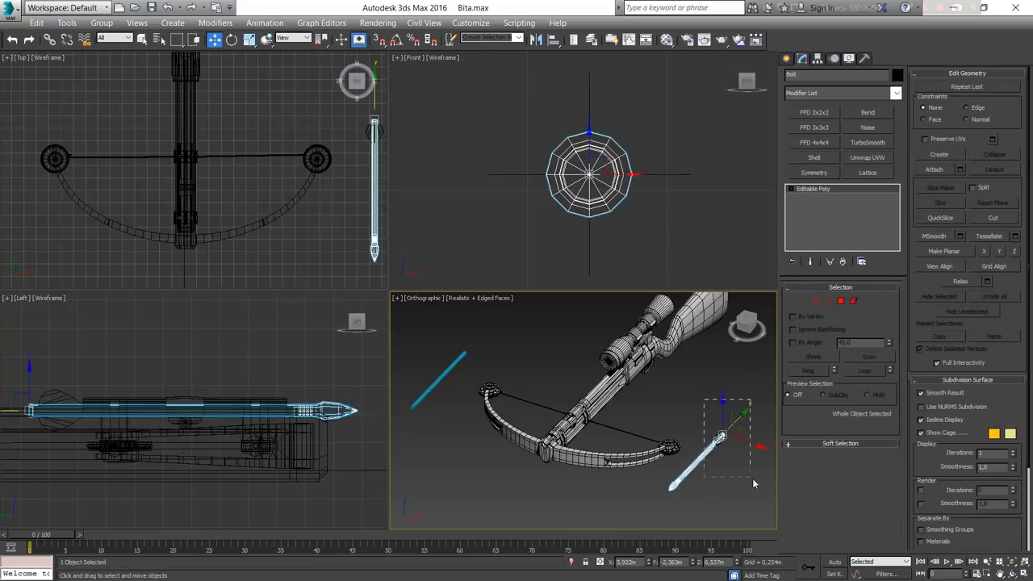
{"action": "middle_click_drag", "start_coordinate": [328, 179], "coordinate": [276, 199]}
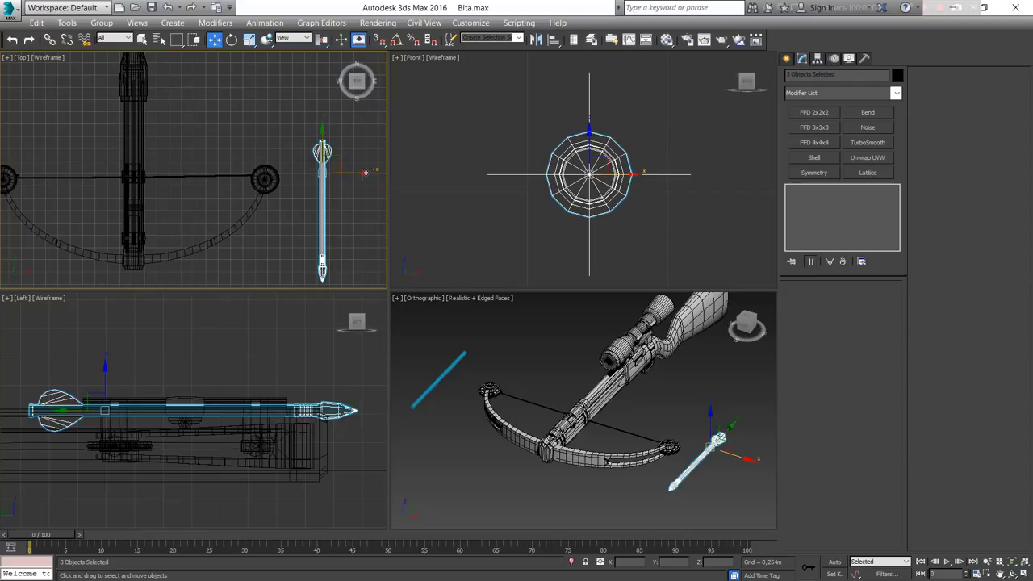
{"action": "left_click_drag", "start_coordinate": [375, 172], "coordinate": [179, 162]}
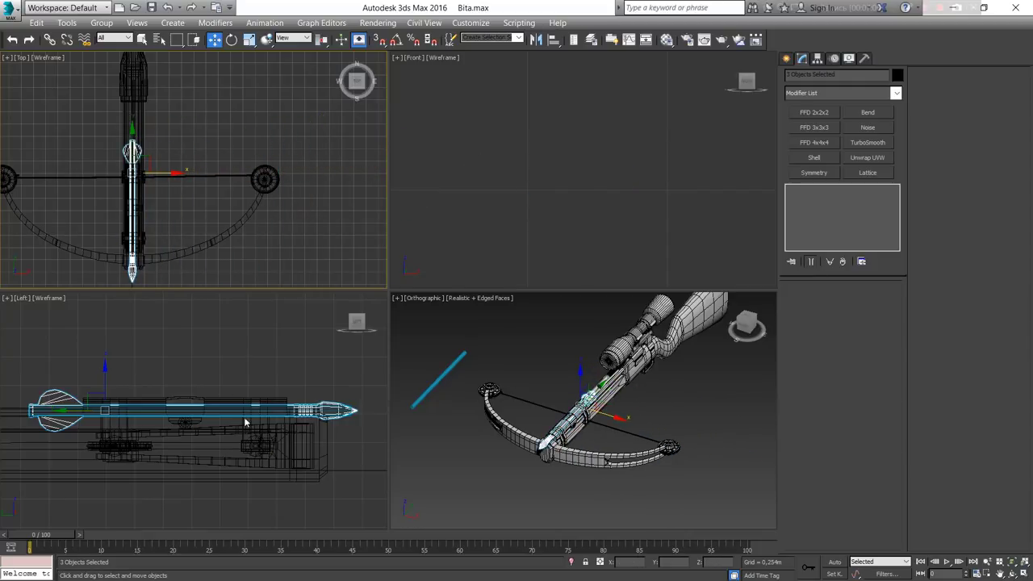
{"action": "right_click", "coordinate": [121, 378]}
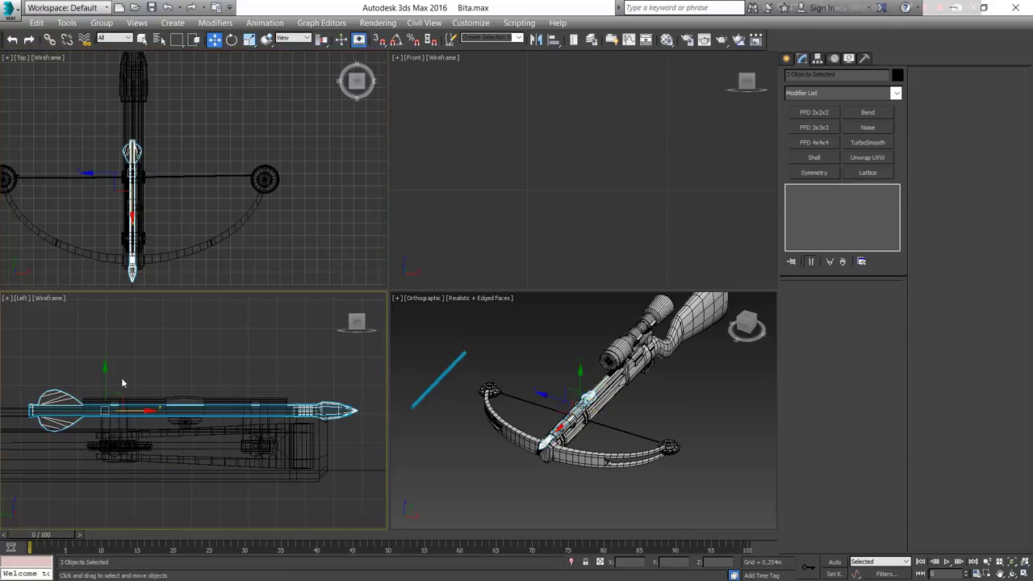
{"action": "left_click_drag", "start_coordinate": [121, 377], "coordinate": [121, 355]}
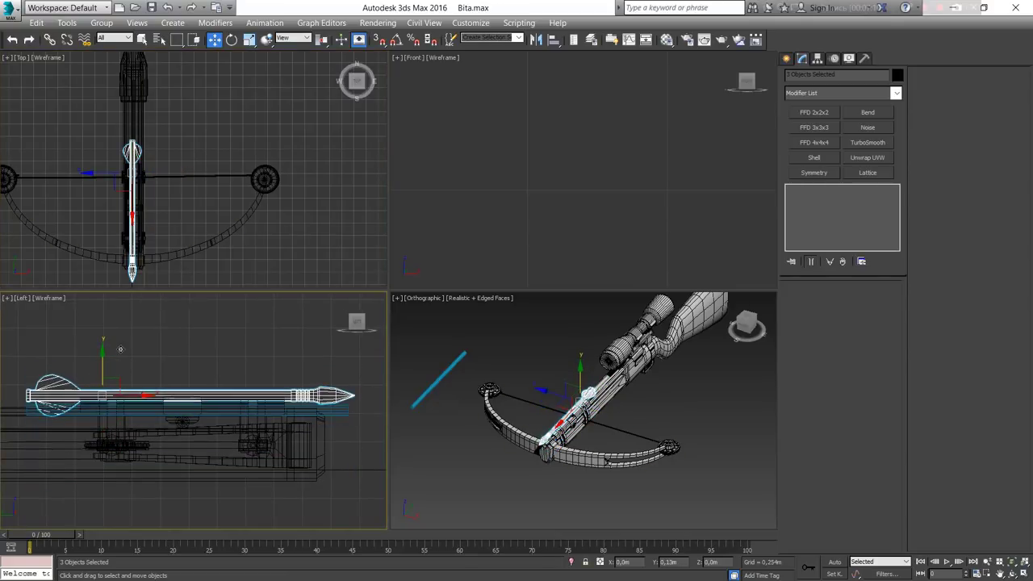
Step: Start then cancel Align, move the arrow off toward the bow's lower right, and deselect it
{"action": "key", "text": "alt+a"}
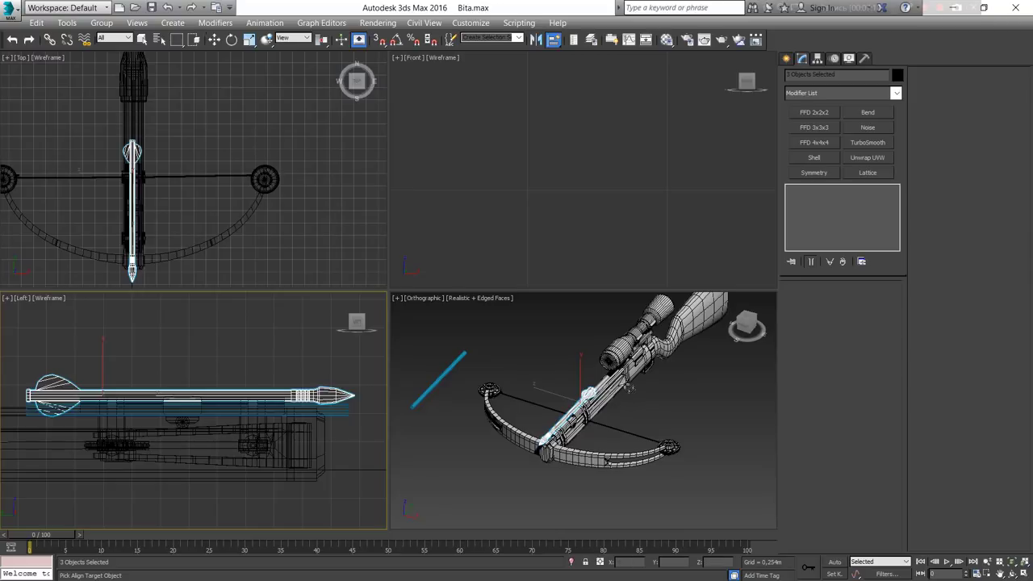
{"action": "middle_click_drag", "start_coordinate": [605, 421], "coordinate": [585, 410]}
{"action": "key", "text": "w"}
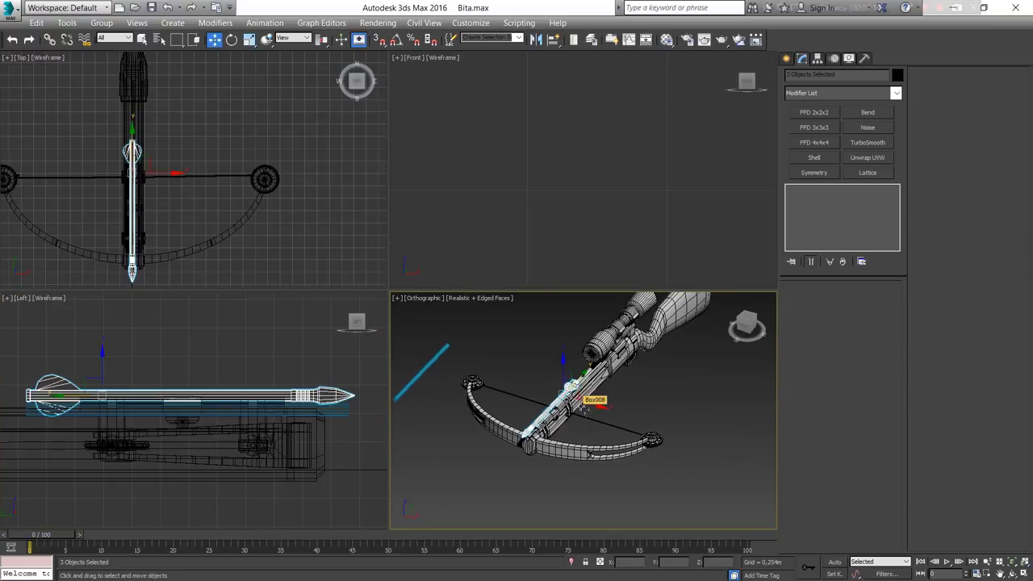
{"action": "left_click_drag", "start_coordinate": [585, 409], "coordinate": [783, 480]}
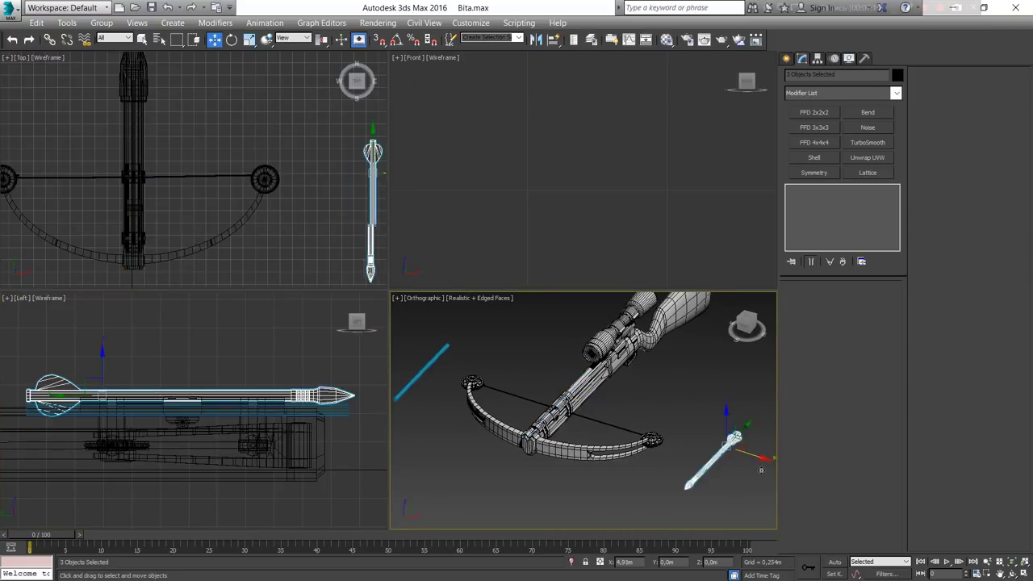
{"action": "left_click", "coordinate": [692, 389]}
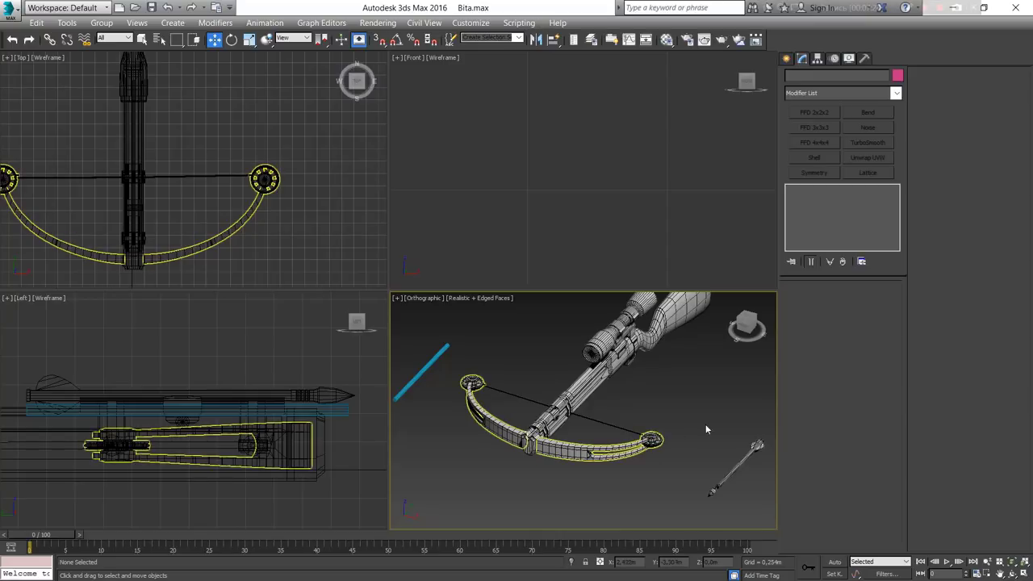
Step: Maximize the Orthographic view, render a quick Shift+Q preview, then restore four views and activate Front
{"action": "key", "text": "alt+w"}
{"action": "key", "text": "shift+q"}
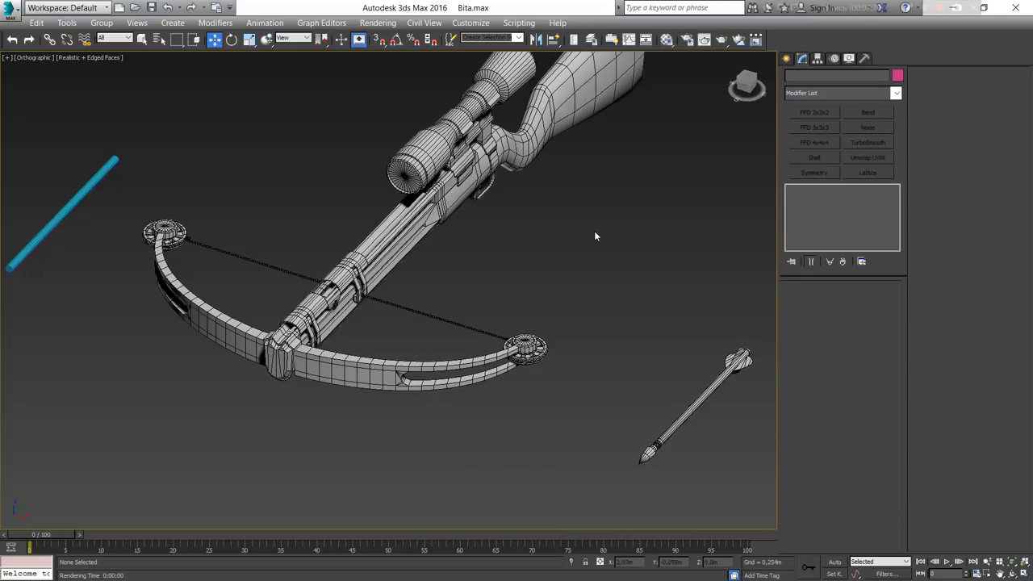
{"action": "key", "text": "alt+w"}
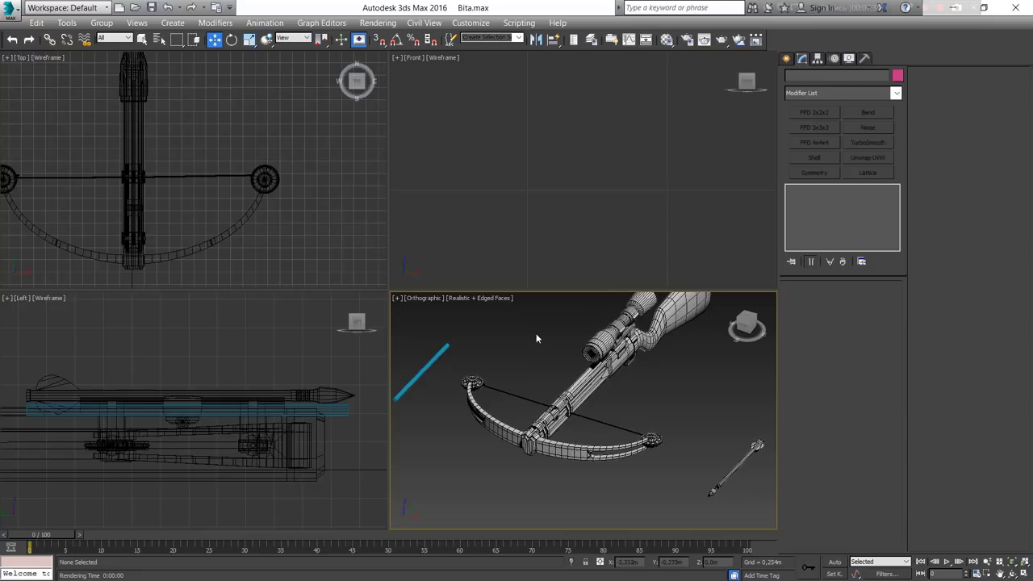
{"action": "left_click", "coordinate": [649, 190]}
{"action": "left_click", "coordinate": [327, 259]}
{"action": "left_click", "coordinate": [324, 325]}
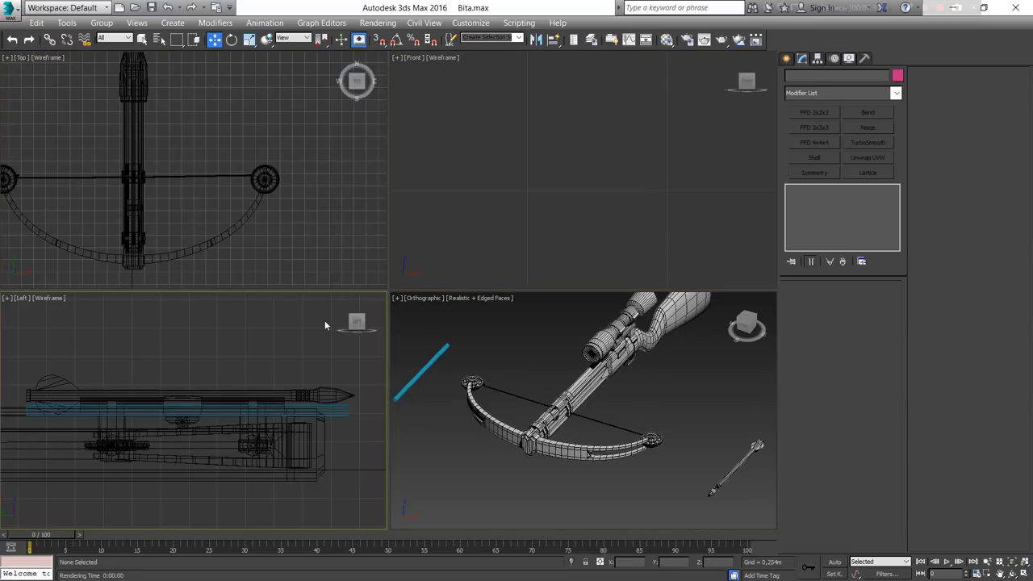
{"action": "left_click", "coordinate": [649, 173]}
Step: Maximize and restore each viewport in turn, ending with the Orthographic view maximized
{"action": "key", "text": "alt+w"}
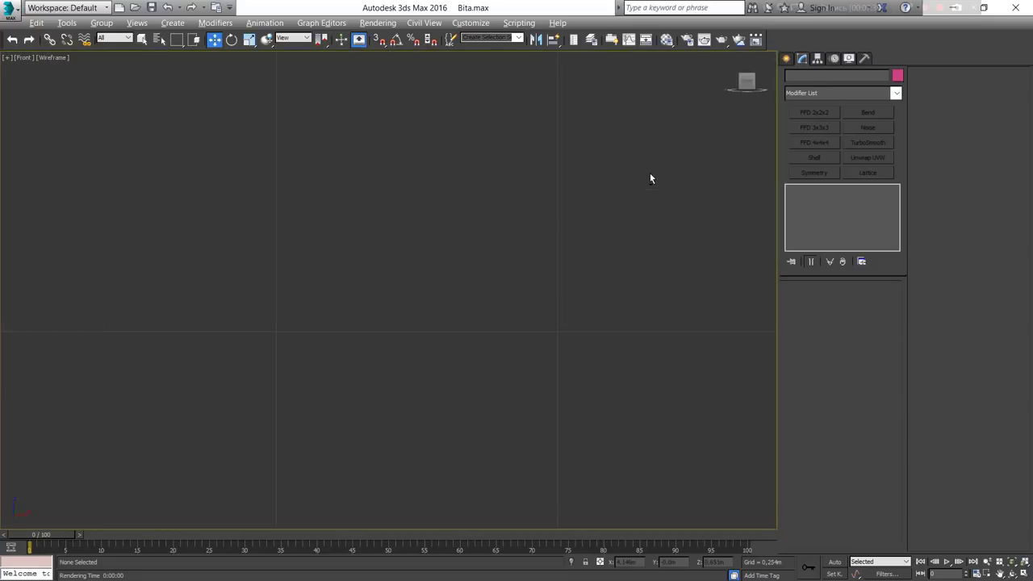
{"action": "key", "text": "alt+w"}
{"action": "key", "text": "alt+w"}
{"action": "key", "text": "alt+w"}
{"action": "left_click", "coordinate": [299, 347]}
{"action": "key", "text": "alt+w"}
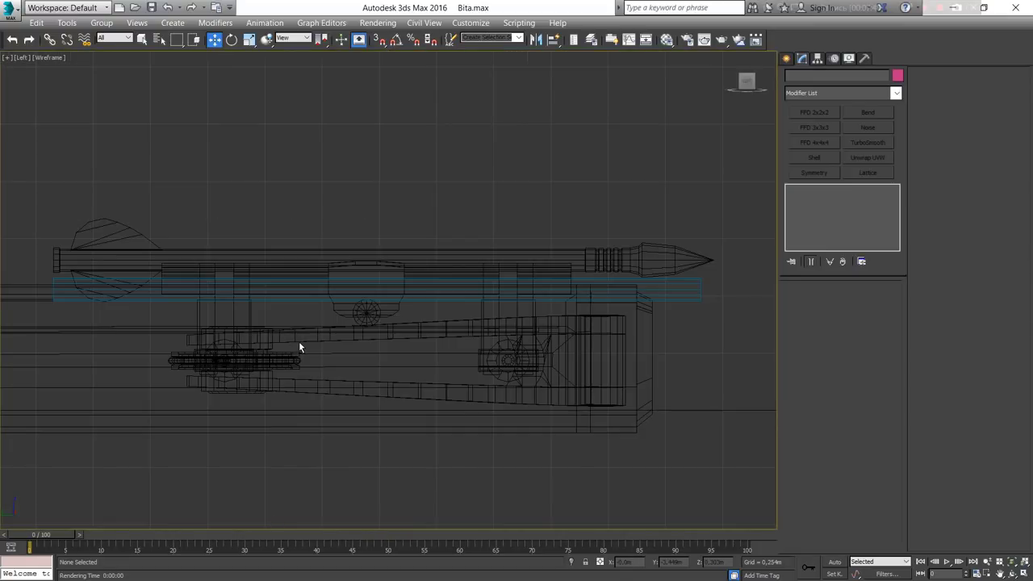
{"action": "key", "text": "alt+w"}
{"action": "left_click", "coordinate": [244, 202]}
{"action": "key", "text": "alt+w"}
{"action": "key", "text": "alt+w"}
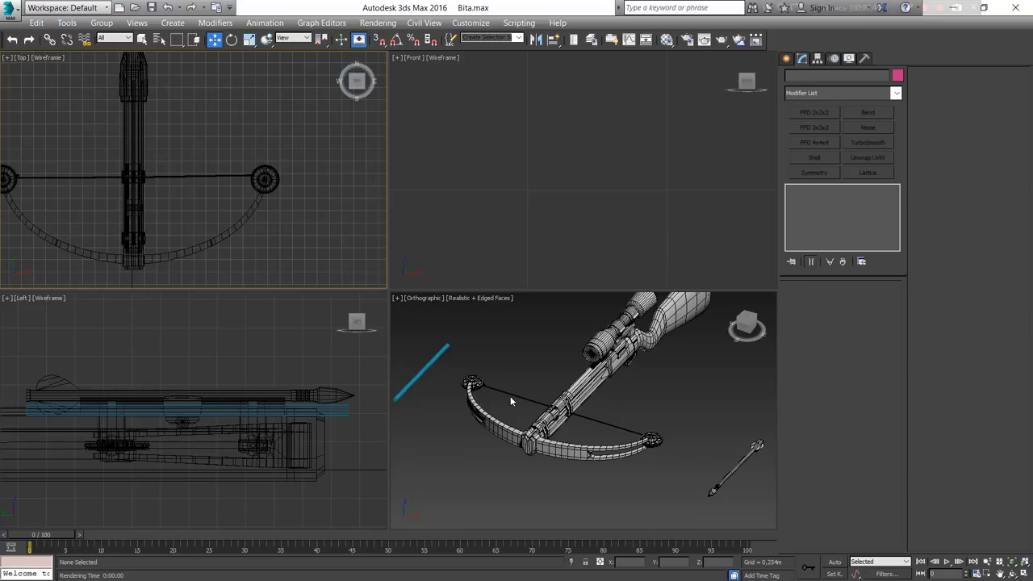
{"action": "left_click", "coordinate": [510, 396]}
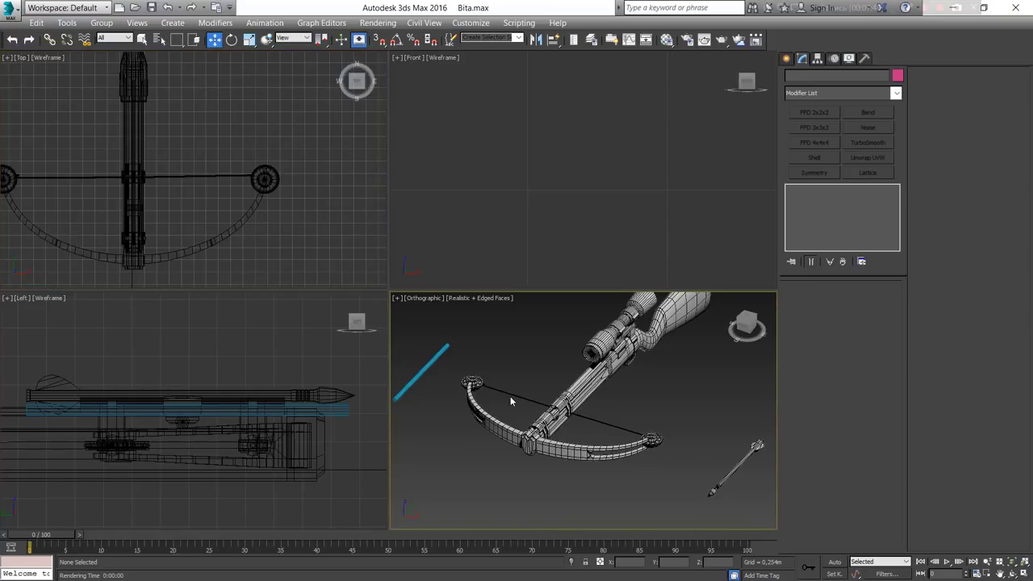
{"action": "key", "text": "alt+w"}
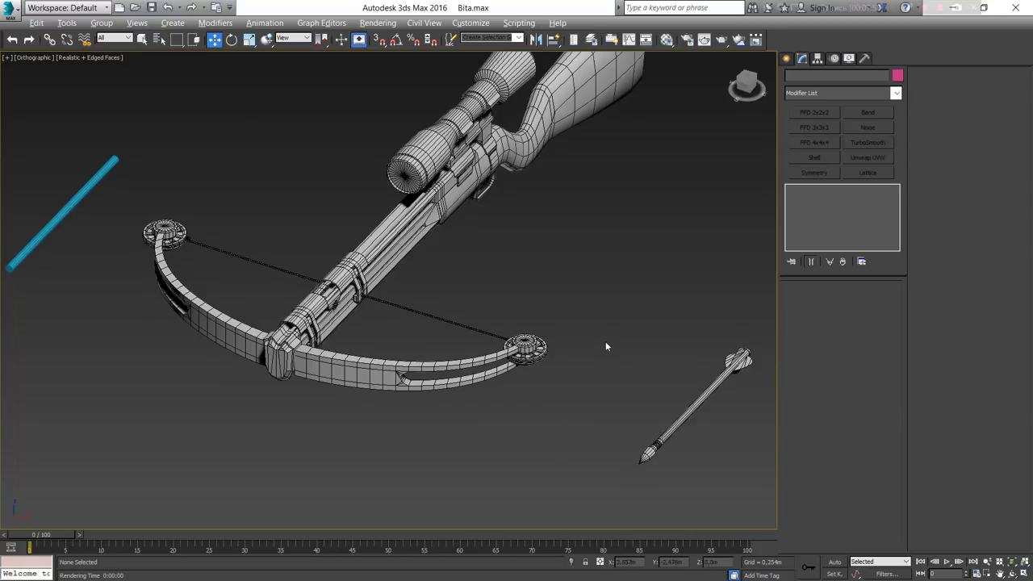
Step: Pan and zoom the orthographic view to bring the rifle and arrow into frame
{"action": "mouse_move", "coordinate": [606, 346]}
{"action": "middle_mouse_down"}
{"action": "mouse_move", "coordinate": [611, 376]}
{"action": "mouse_move", "coordinate": [346, 479]}
{"action": "mouse_move", "coordinate": [638, 313]}
{"action": "mouse_move", "coordinate": [735, 471]}
{"action": "mouse_move", "coordinate": [484, 380]}
{"action": "mouse_move", "coordinate": [650, 325]}
{"action": "mouse_move", "coordinate": [690, 201]}
{"action": "middle_mouse_up"}
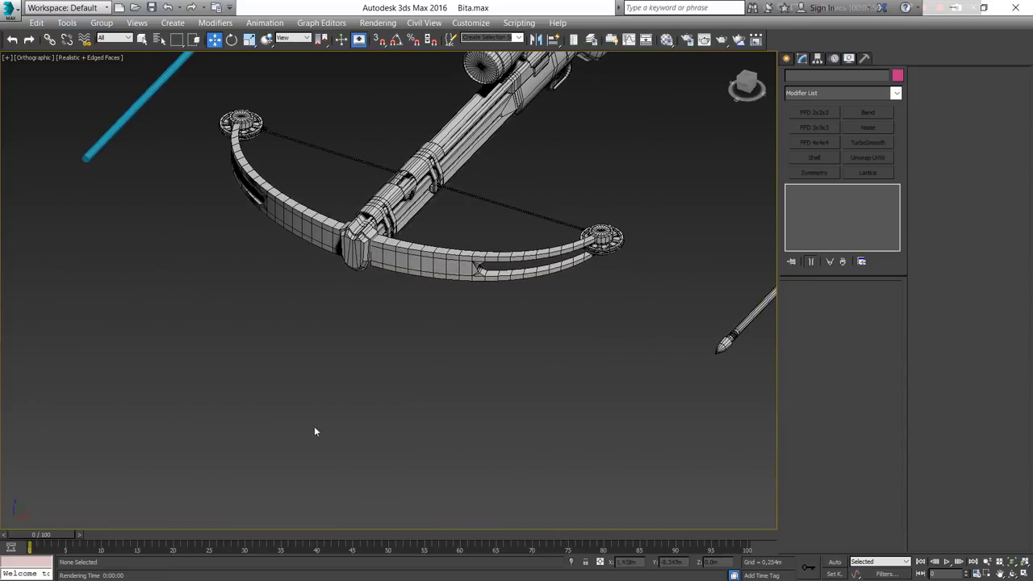
{"action": "mouse_move", "coordinate": [315, 431]}
{"action": "middle_mouse_down"}
{"action": "mouse_move", "coordinate": [583, 265]}
{"action": "mouse_move", "coordinate": [383, 415]}
{"action": "mouse_move", "coordinate": [588, 414]}
{"action": "mouse_move", "coordinate": [256, 363]}
{"action": "mouse_move", "coordinate": [246, 275]}
{"action": "mouse_move", "coordinate": [631, 339]}
{"action": "mouse_move", "coordinate": [299, 214]}
{"action": "mouse_move", "coordinate": [225, 121]}
{"action": "middle_mouse_up"}
{"action": "scroll", "coordinate": [588, 415], "scroll_direction": "up", "scroll_amount": 3}
{"action": "scroll", "coordinate": [247, 275], "scroll_direction": "down", "scroll_amount": 2}
{"action": "scroll", "coordinate": [631, 338], "scroll_direction": "up", "scroll_amount": 1}
{"action": "middle_click_drag", "start_coordinate": [588, 392], "coordinate": [475, 347]}
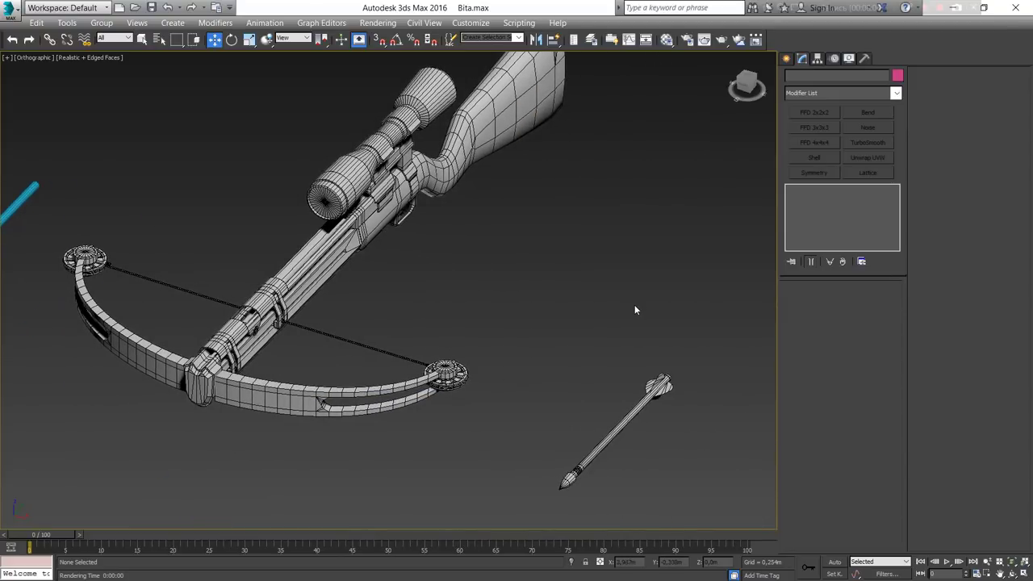
{"action": "mouse_move", "coordinate": [524, 333]}
{"action": "middle_mouse_down", "text": "alt"}
{"action": "mouse_move", "coordinate": [519, 246]}
{"action": "mouse_move", "coordinate": [530, 253]}
{"action": "mouse_move", "coordinate": [581, 223]}
{"action": "mouse_move", "coordinate": [634, 251]}
{"action": "mouse_move", "coordinate": [672, 414]}
{"action": "mouse_move", "coordinate": [528, 398]}
{"action": "mouse_move", "coordinate": [473, 323]}
{"action": "mouse_move", "coordinate": [377, 233]}
{"action": "middle_mouse_up", "text": "alt"}
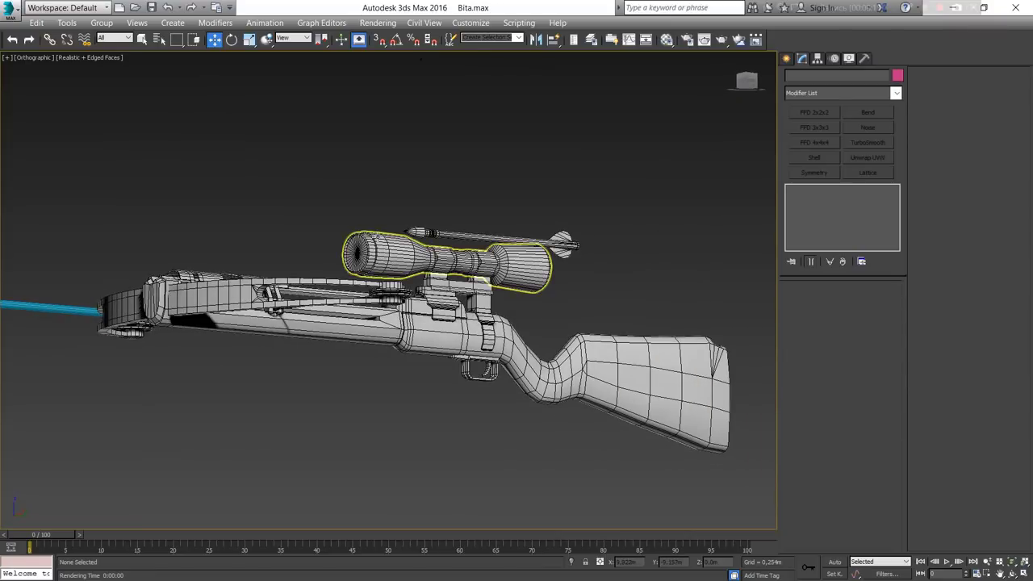
{"action": "scroll", "coordinate": [427, 384], "scroll_direction": "up", "scroll_amount": 3}
{"action": "scroll", "coordinate": [428, 367], "scroll_direction": "up", "scroll_amount": 1}
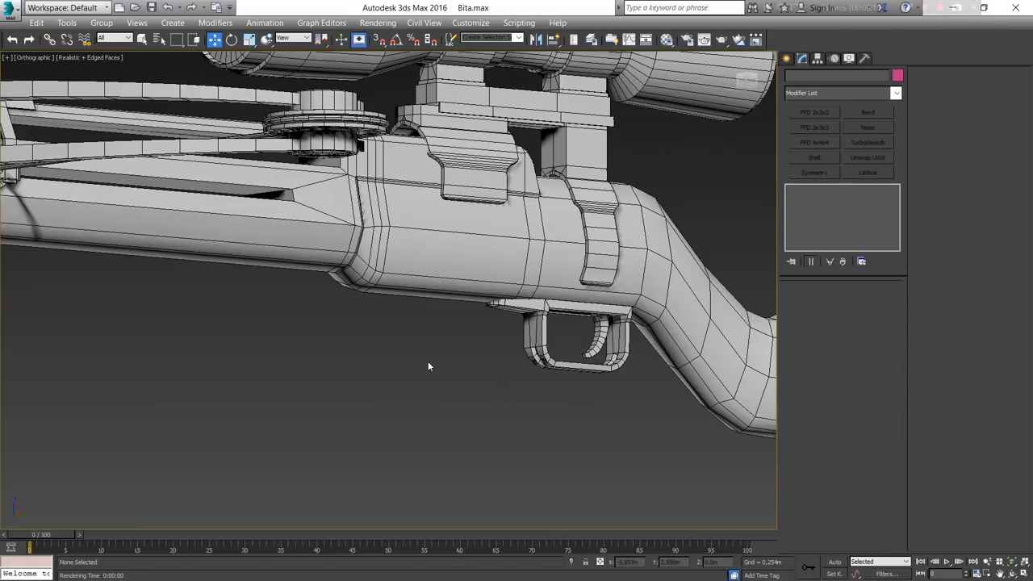
{"action": "scroll", "coordinate": [427, 366], "scroll_direction": "down", "scroll_amount": 4}
{"action": "scroll", "coordinate": [428, 366], "scroll_direction": "down", "scroll_amount": 1}
{"action": "scroll", "coordinate": [428, 366], "scroll_direction": "up", "scroll_amount": 1}
{"action": "scroll", "coordinate": [427, 367], "scroll_direction": "up", "scroll_amount": 4}
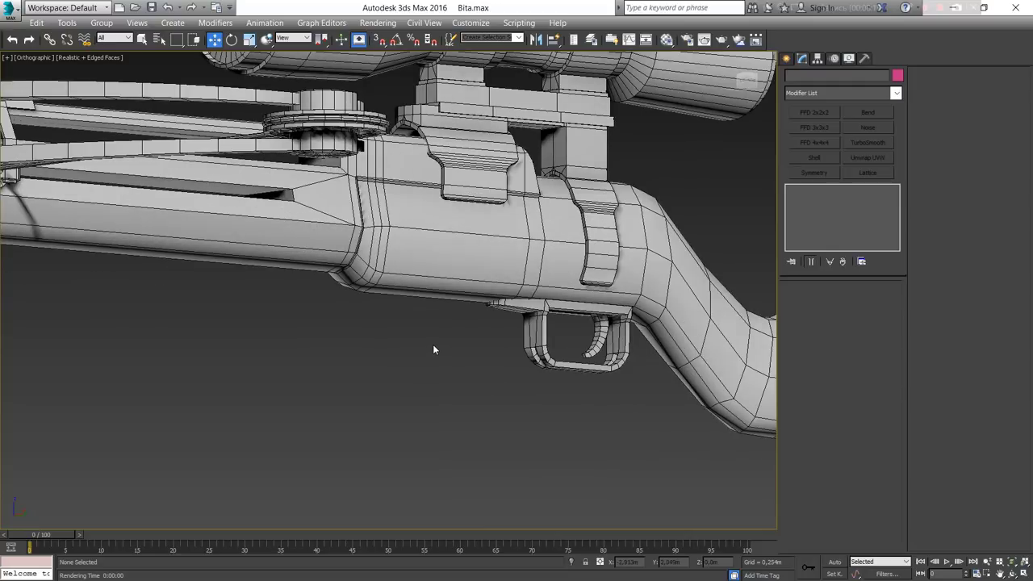
{"action": "scroll", "coordinate": [436, 343], "scroll_direction": "down", "scroll_amount": 2}
{"action": "scroll", "coordinate": [438, 339], "scroll_direction": "up", "scroll_amount": 1}
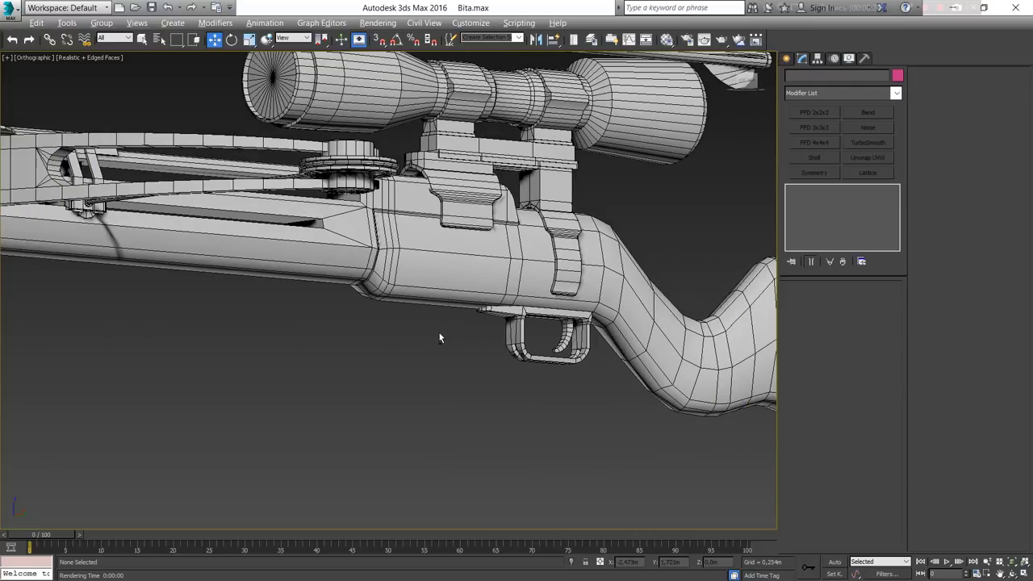
Step: Orbit around the rifle from a lower angle, closing in on the trigger area
{"action": "middle_click_drag", "start_coordinate": [439, 337], "coordinate": [438, 337], "text": "alt"}
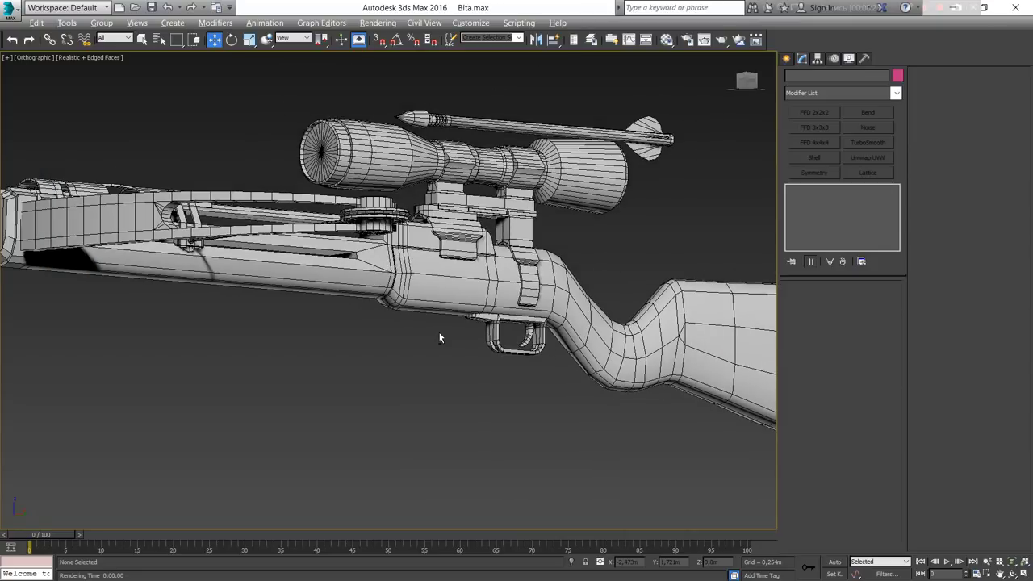
{"action": "scroll", "coordinate": [436, 344], "scroll_direction": "up", "scroll_amount": 1}
{"action": "scroll", "coordinate": [436, 346], "scroll_direction": "up", "scroll_amount": 1}
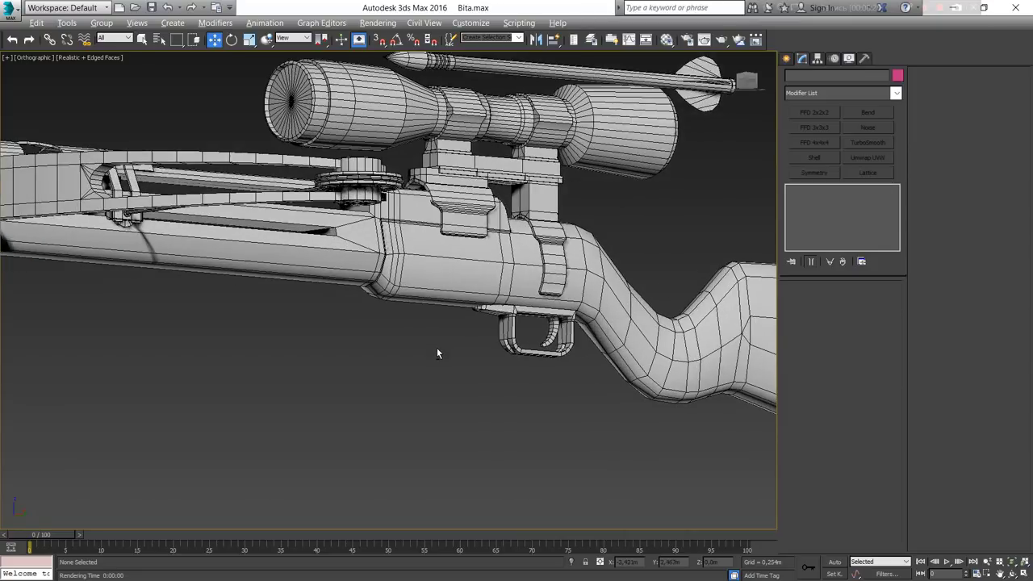
{"action": "scroll", "coordinate": [436, 348], "scroll_direction": "up", "scroll_amount": 2}
{"action": "scroll", "coordinate": [437, 348], "scroll_direction": "down", "scroll_amount": 1}
{"action": "scroll", "coordinate": [434, 357], "scroll_direction": "down", "scroll_amount": 2}
{"action": "scroll", "coordinate": [434, 356], "scroll_direction": "down", "scroll_amount": 3}
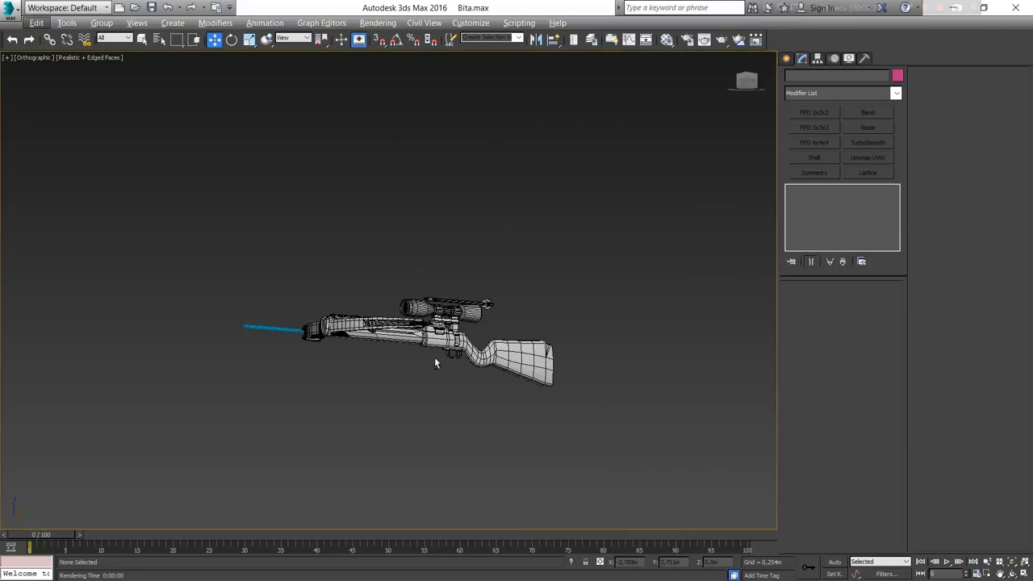
{"action": "scroll", "coordinate": [434, 356], "scroll_direction": "up", "scroll_amount": 5}
{"action": "scroll", "coordinate": [434, 357], "scroll_direction": "down", "scroll_amount": 4}
{"action": "scroll", "coordinate": [434, 356], "scroll_direction": "up", "scroll_amount": 1}
{"action": "scroll", "coordinate": [434, 356], "scroll_direction": "up", "scroll_amount": 1}
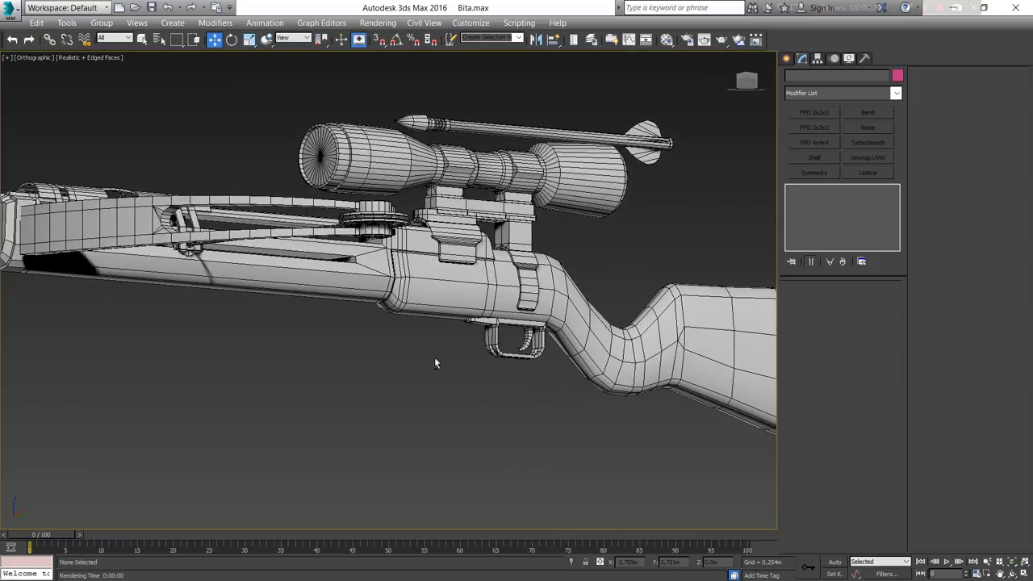
{"action": "scroll", "coordinate": [434, 356], "scroll_direction": "up", "scroll_amount": 2}
{"action": "mouse_move", "coordinate": [434, 356]}
{"action": "middle_mouse_down", "text": "alt"}
{"action": "mouse_move", "coordinate": [436, 377]}
{"action": "mouse_move", "coordinate": [328, 227]}
{"action": "middle_mouse_up", "text": "alt"}
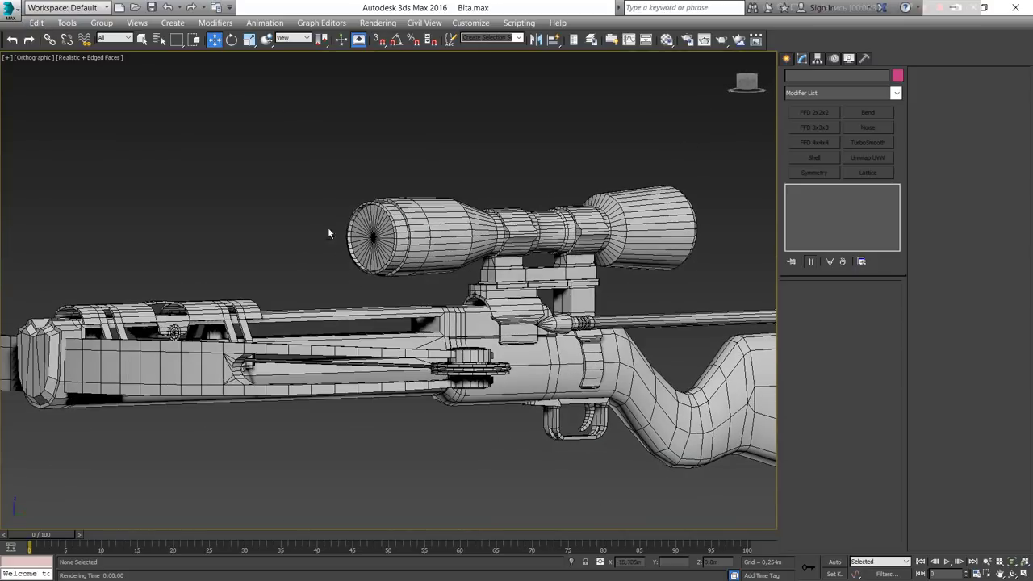
{"action": "middle_click_drag", "start_coordinate": [330, 274], "coordinate": [484, 333], "text": "alt"}
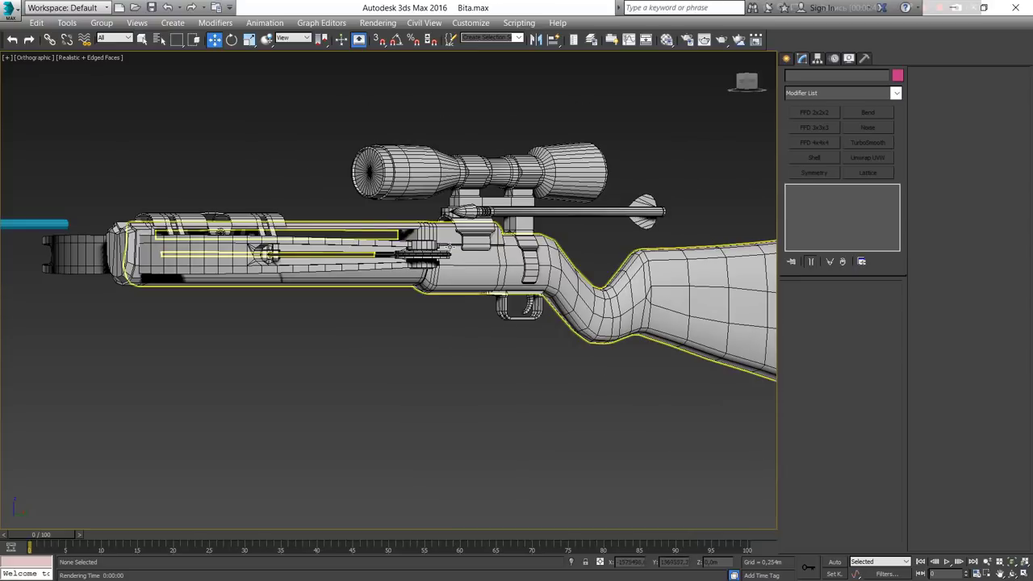
{"action": "scroll", "coordinate": [605, 232], "scroll_direction": "down", "scroll_amount": 3}
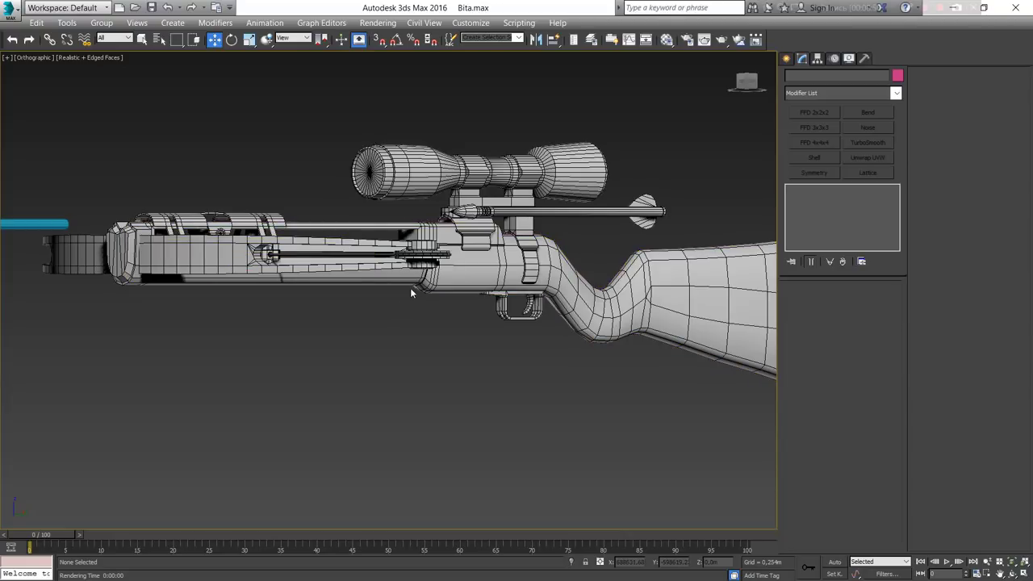
Step: Switch the viewport to a Perspective view with the P key
{"action": "key", "text": "p"}
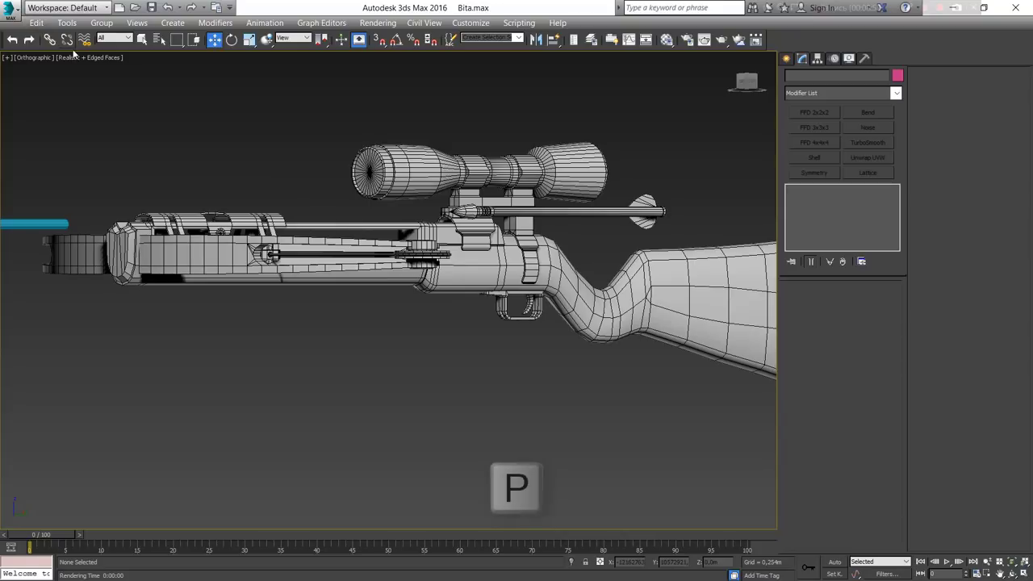
{"action": "left_click", "coordinate": [32, 59]}
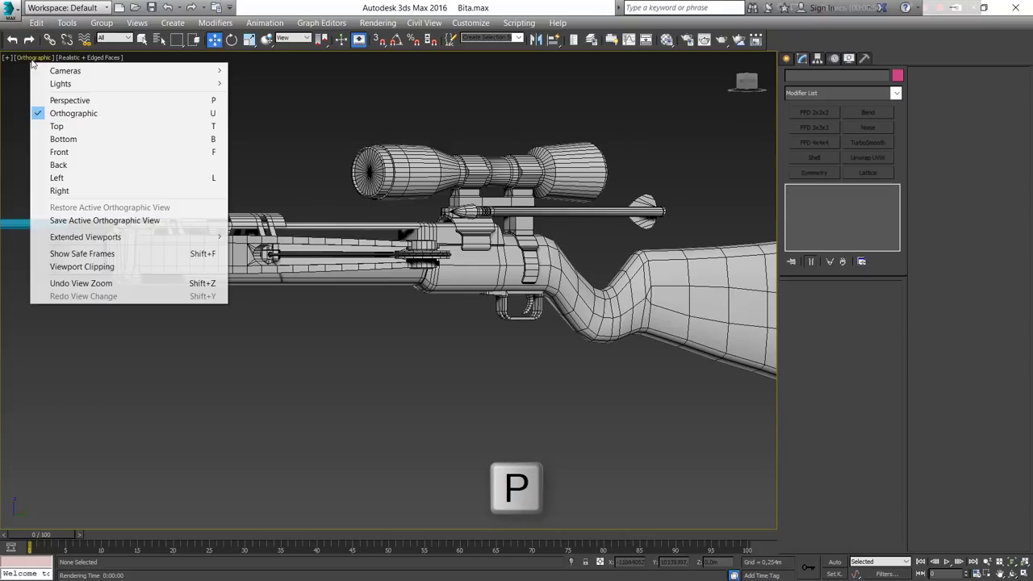
{"action": "left_click", "coordinate": [345, 331]}
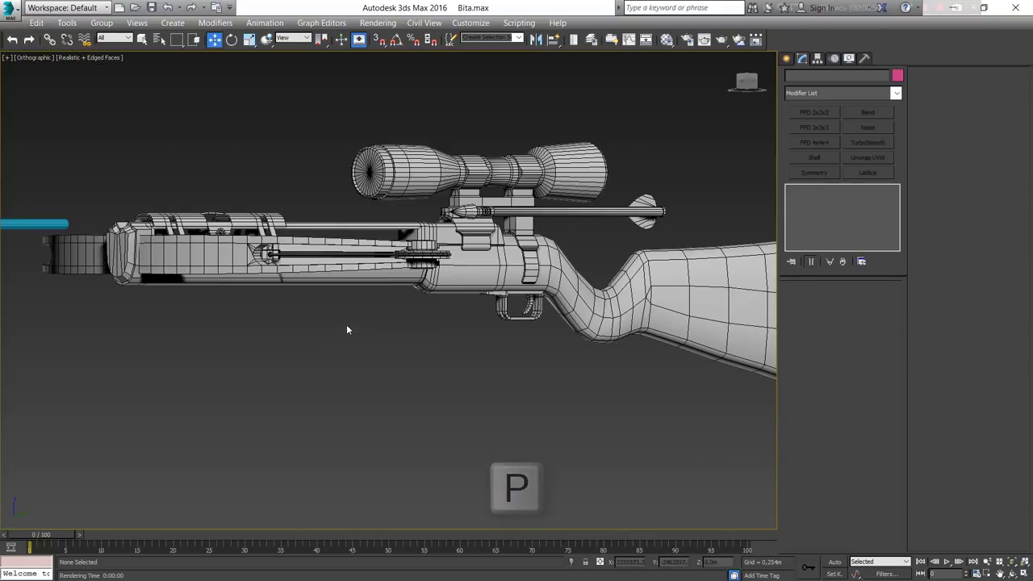
{"action": "key", "text": "p"}
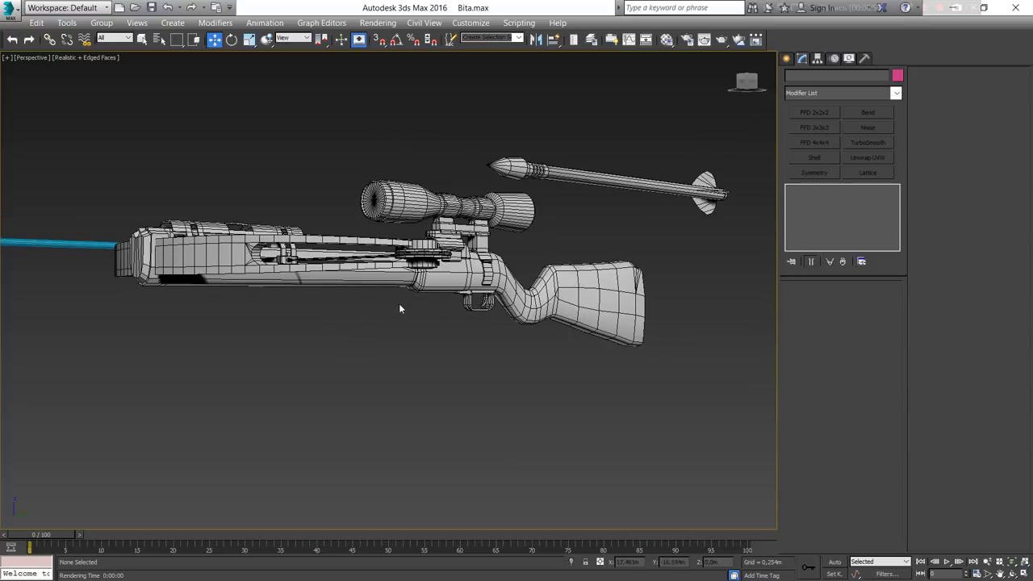
Step: Orbit and centre the crossbow at a low three-quarter angle, toggling orthographic and back
{"action": "middle_click_drag", "start_coordinate": [430, 323], "coordinate": [449, 339], "text": "alt"}
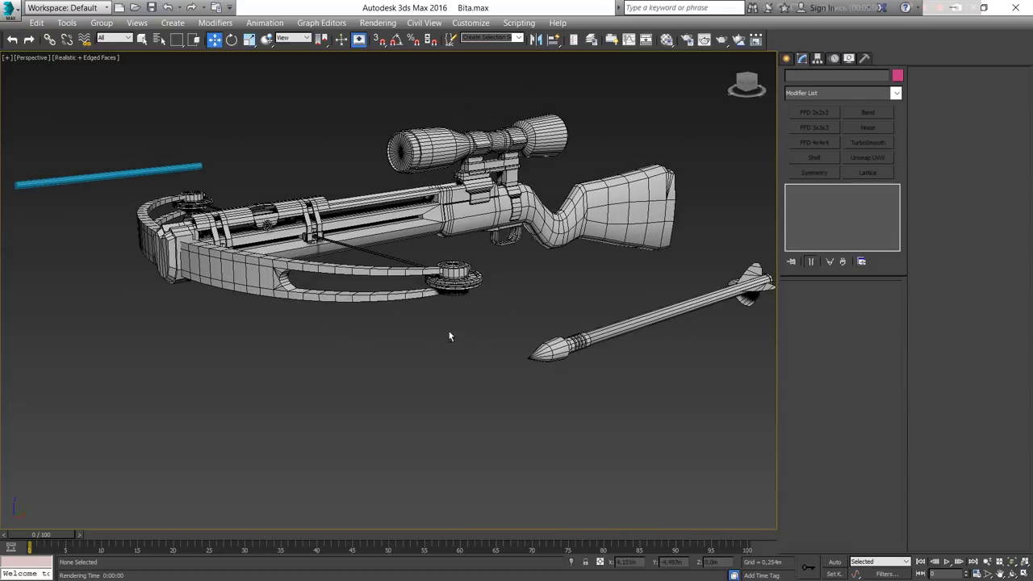
{"action": "scroll", "coordinate": [517, 284], "scroll_direction": "up", "scroll_amount": 3}
{"action": "scroll", "coordinate": [517, 288], "scroll_direction": "down", "scroll_amount": 3}
{"action": "middle_click_drag", "start_coordinate": [517, 288], "coordinate": [549, 409]}
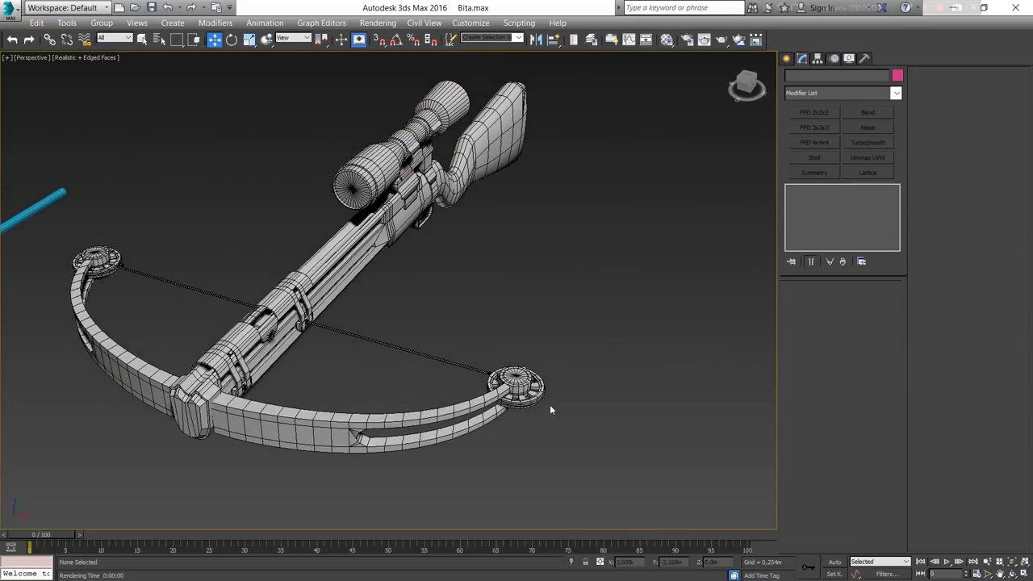
{"action": "mouse_move", "coordinate": [560, 373]}
{"action": "middle_mouse_down", "text": "alt"}
{"action": "mouse_move", "coordinate": [524, 325]}
{"action": "mouse_move", "coordinate": [558, 329]}
{"action": "middle_mouse_up", "text": "alt"}
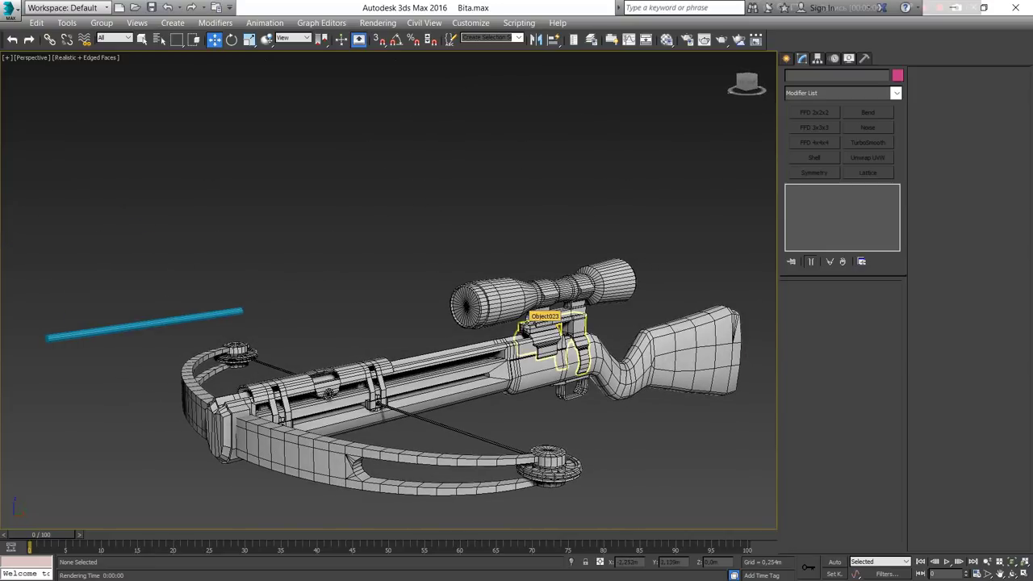
{"action": "key", "text": "u"}
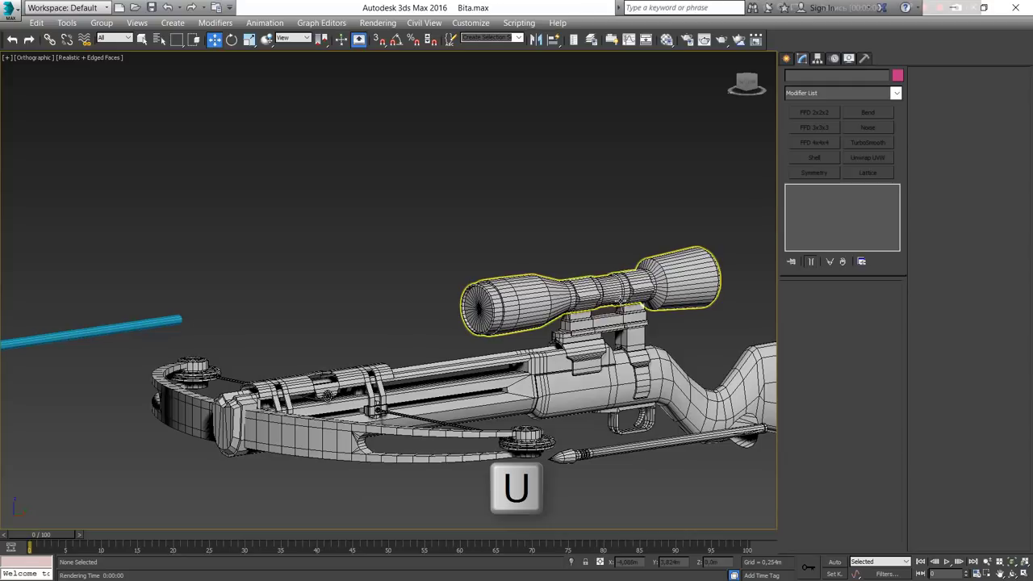
{"action": "key", "text": "u"}
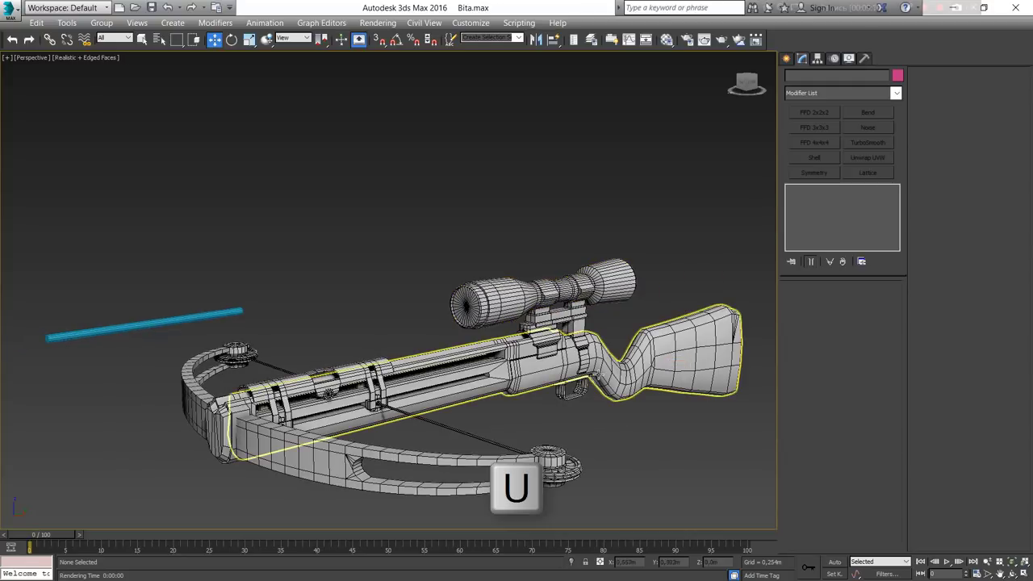
Step: Zoom in on the rifle stock and pan along it to see its mesh
{"action": "scroll", "coordinate": [577, 384], "scroll_direction": "up", "scroll_amount": 4}
{"action": "scroll", "coordinate": [577, 384], "scroll_direction": "up", "scroll_amount": 2}
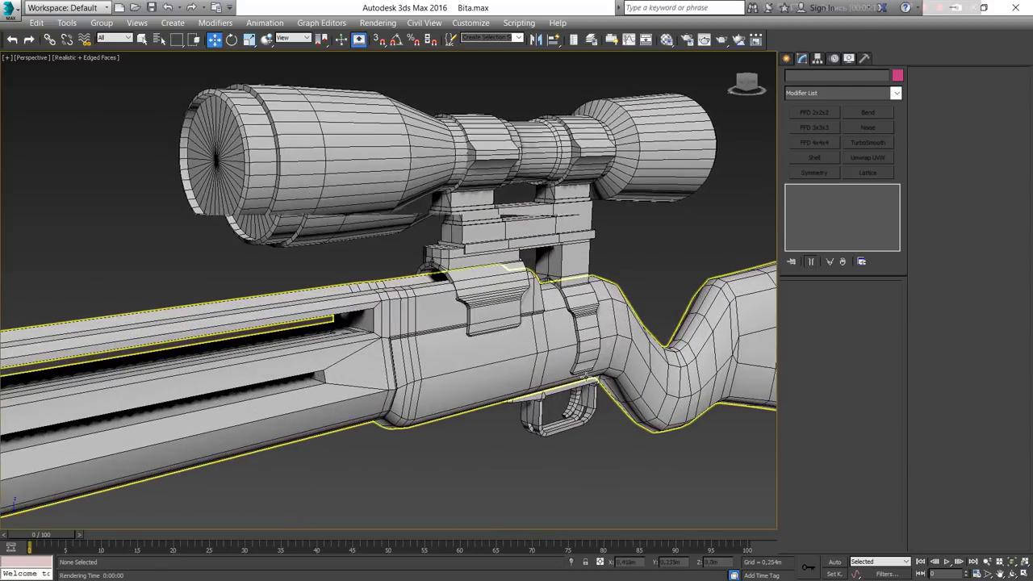
{"action": "scroll", "coordinate": [578, 385], "scroll_direction": "down", "scroll_amount": 1}
{"action": "scroll", "coordinate": [577, 390], "scroll_direction": "down", "scroll_amount": 6}
{"action": "scroll", "coordinate": [578, 389], "scroll_direction": "down", "scroll_amount": 3}
{"action": "scroll", "coordinate": [578, 391], "scroll_direction": "down", "scroll_amount": 2}
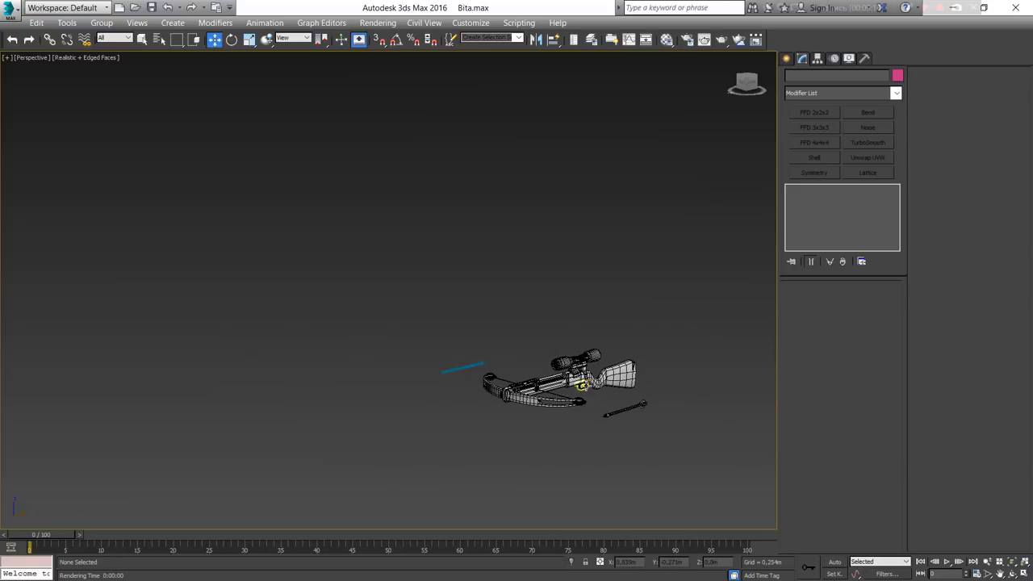
{"action": "scroll", "coordinate": [587, 399], "scroll_direction": "up", "scroll_amount": 6}
{"action": "scroll", "coordinate": [590, 403], "scroll_direction": "up", "scroll_amount": 6}
{"action": "scroll", "coordinate": [590, 404], "scroll_direction": "down", "scroll_amount": 2}
{"action": "scroll", "coordinate": [560, 376], "scroll_direction": "down", "scroll_amount": 1}
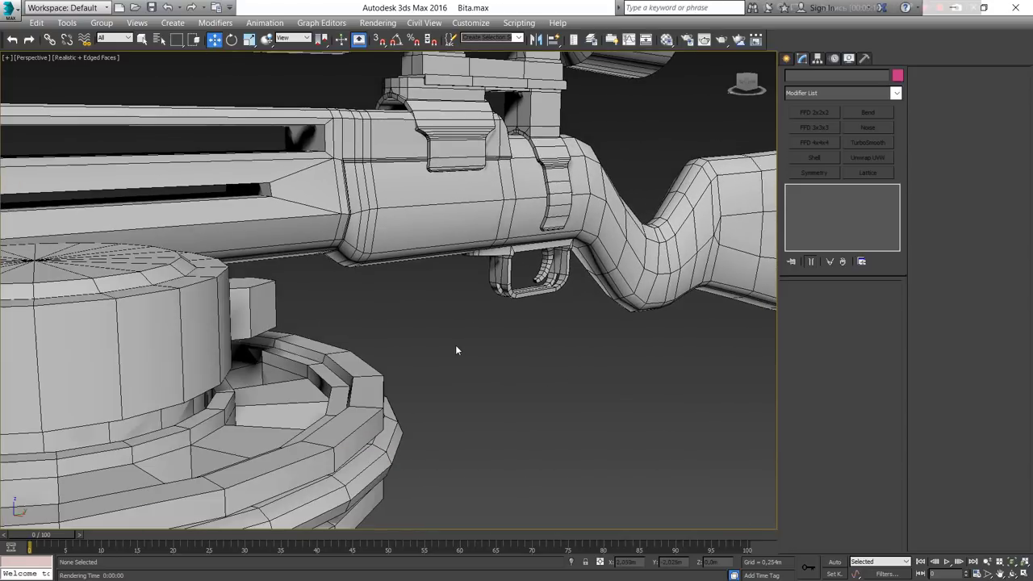
{"action": "scroll", "coordinate": [457, 350], "scroll_direction": "down", "scroll_amount": 3}
{"action": "scroll", "coordinate": [430, 374], "scroll_direction": "down", "scroll_amount": 2}
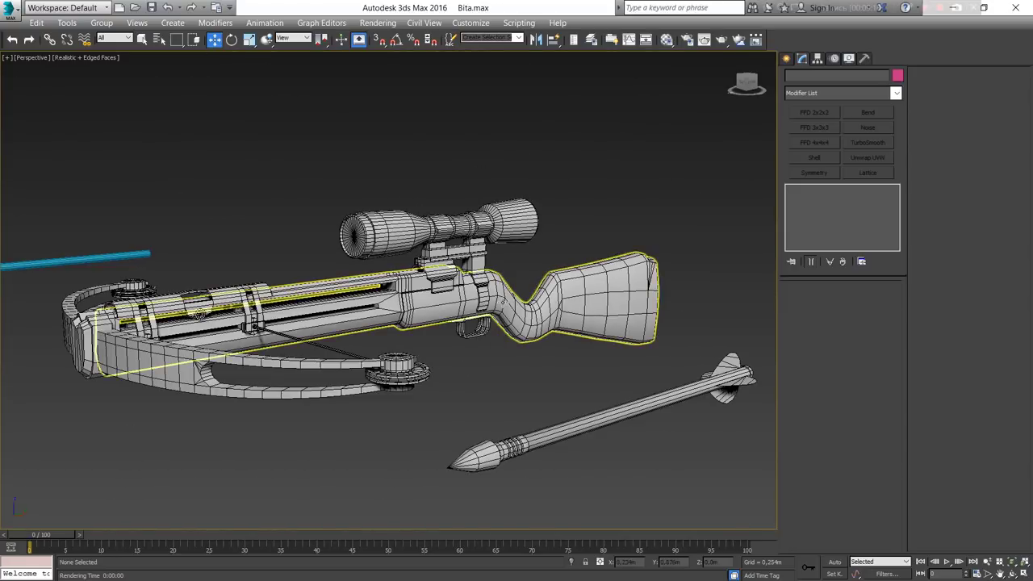
{"action": "scroll", "coordinate": [510, 313], "scroll_direction": "up", "scroll_amount": 3}
{"action": "scroll", "coordinate": [700, 289], "scroll_direction": "up", "scroll_amount": 2}
{"action": "scroll", "coordinate": [705, 303], "scroll_direction": "up", "scroll_amount": 2}
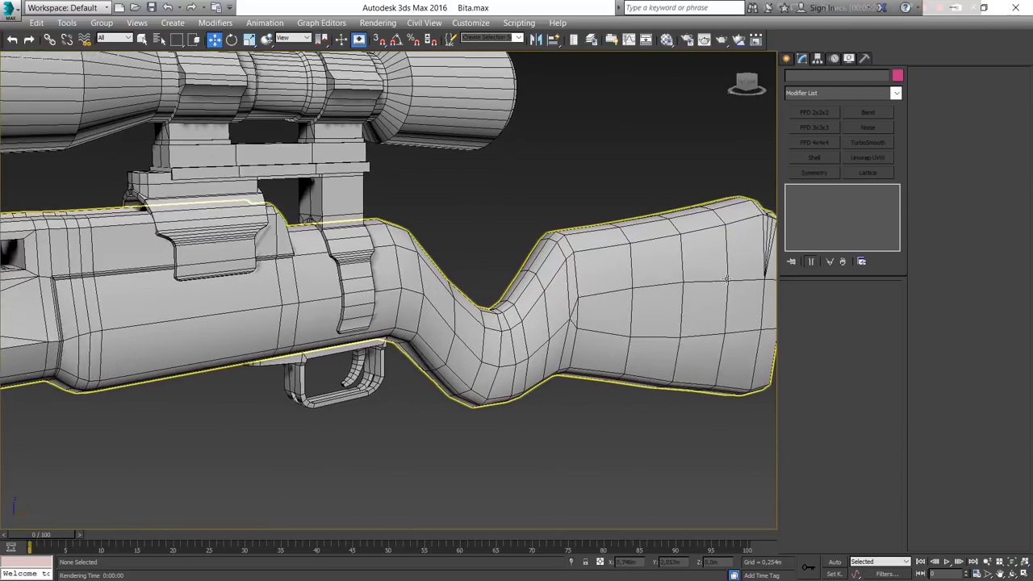
{"action": "scroll", "coordinate": [714, 323], "scroll_direction": "up", "scroll_amount": 2}
{"action": "scroll", "coordinate": [723, 342], "scroll_direction": "up", "scroll_amount": 2}
{"action": "scroll", "coordinate": [718, 335], "scroll_direction": "up", "scroll_amount": 1}
{"action": "scroll", "coordinate": [710, 327], "scroll_direction": "up", "scroll_amount": 1}
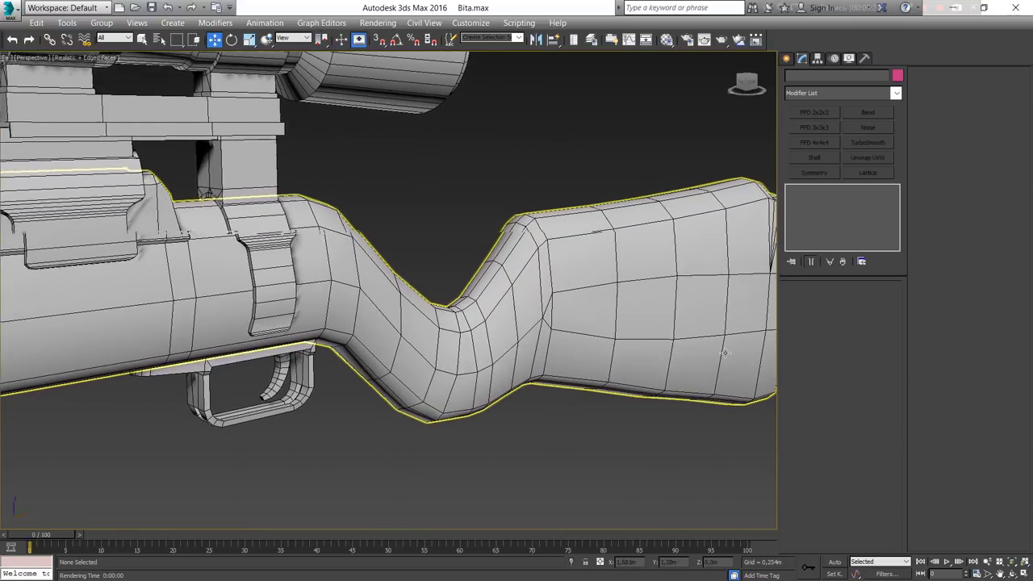
{"action": "scroll", "coordinate": [702, 317], "scroll_direction": "up", "scroll_amount": 1}
{"action": "scroll", "coordinate": [692, 307], "scroll_direction": "up", "scroll_amount": 1}
{"action": "scroll", "coordinate": [698, 303], "scroll_direction": "up", "scroll_amount": 1}
{"action": "scroll", "coordinate": [673, 278], "scroll_direction": "up", "scroll_amount": 1}
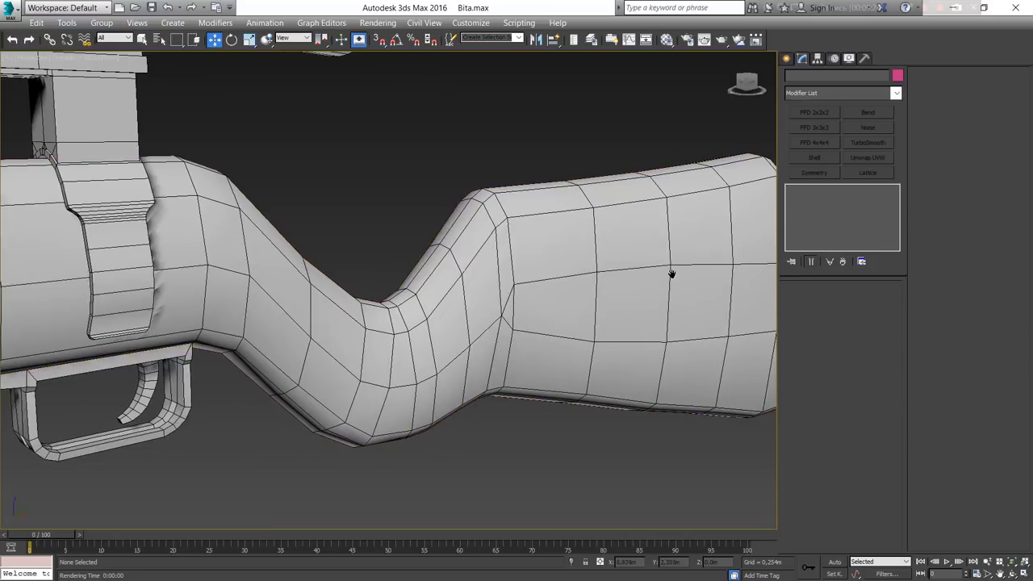
{"action": "scroll", "coordinate": [710, 419], "scroll_direction": "up", "scroll_amount": 1}
{"action": "middle_click_drag", "start_coordinate": [722, 481], "coordinate": [780, 308]}
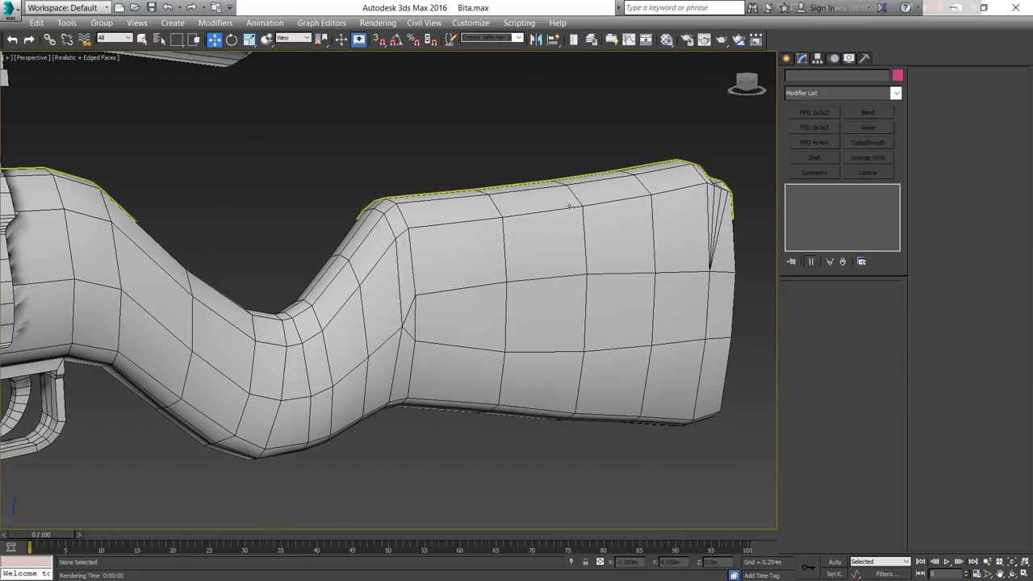
{"action": "scroll", "coordinate": [564, 230], "scroll_direction": "up", "scroll_amount": 1}
{"action": "scroll", "coordinate": [557, 210], "scroll_direction": "up", "scroll_amount": 1}
{"action": "scroll", "coordinate": [558, 212], "scroll_direction": "up", "scroll_amount": 1}
{"action": "scroll", "coordinate": [562, 218], "scroll_direction": "up", "scroll_amount": 1}
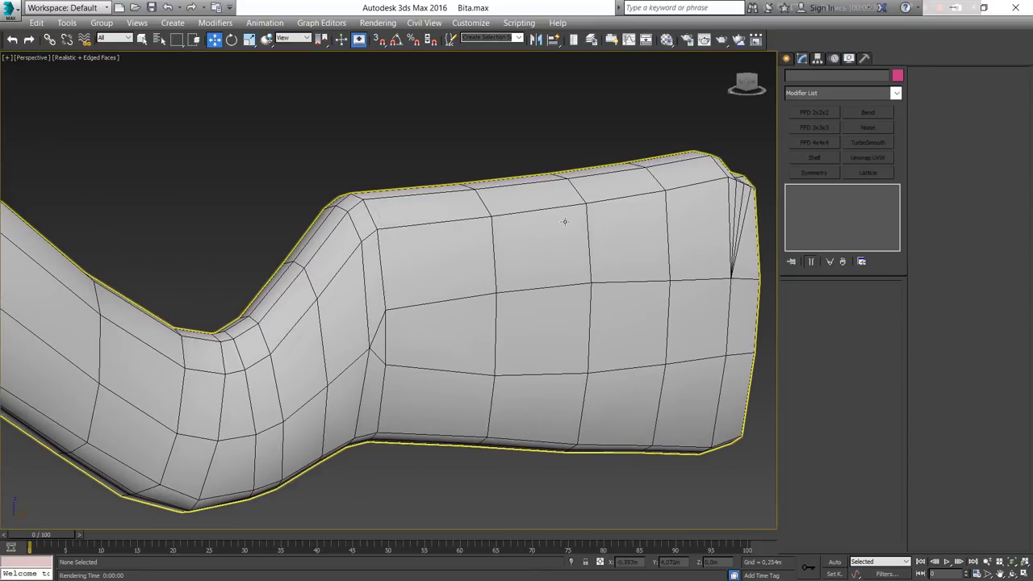
Step: Check the stock in orthographic, then return to perspective framing stock and scope
{"action": "key", "text": "u"}
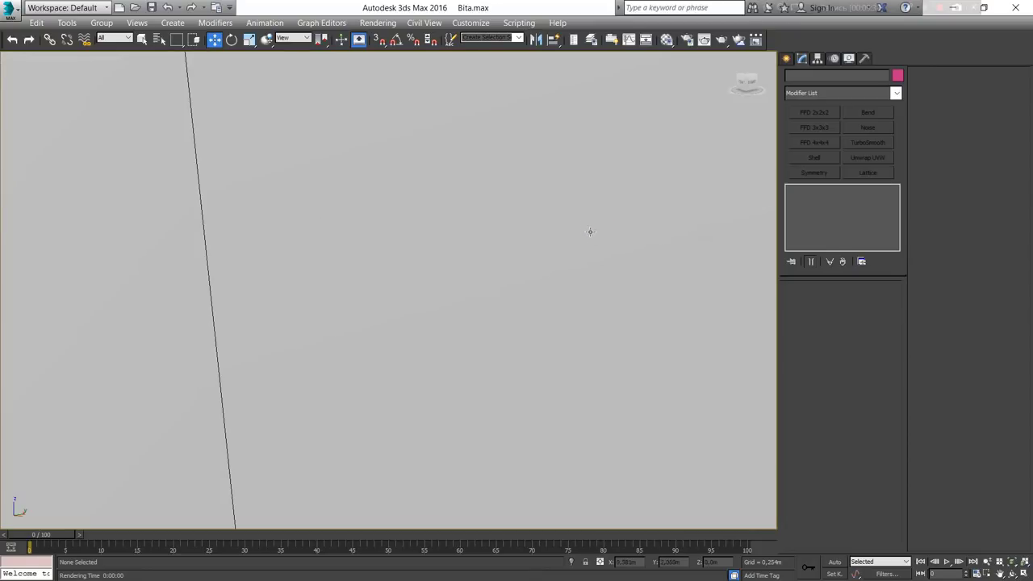
{"action": "scroll", "coordinate": [591, 258], "scroll_direction": "down", "scroll_amount": 2}
{"action": "scroll", "coordinate": [595, 286], "scroll_direction": "down", "scroll_amount": 2}
{"action": "scroll", "coordinate": [597, 278], "scroll_direction": "up", "scroll_amount": 2}
{"action": "scroll", "coordinate": [154, 288], "scroll_direction": "up", "scroll_amount": 2}
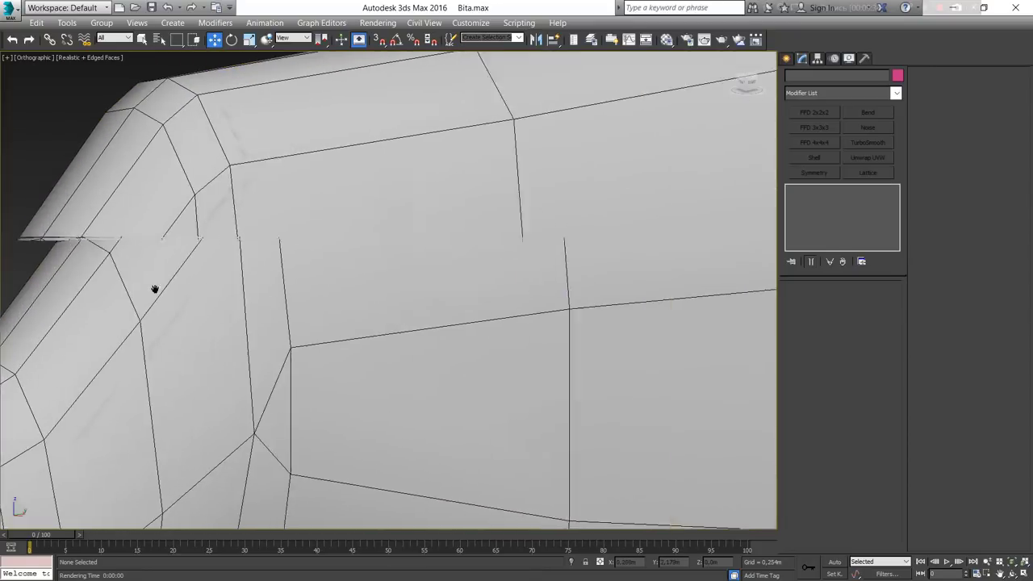
{"action": "scroll", "coordinate": [572, 283], "scroll_direction": "up", "scroll_amount": 2}
{"action": "scroll", "coordinate": [380, 303], "scroll_direction": "up", "scroll_amount": 1}
{"action": "scroll", "coordinate": [381, 303], "scroll_direction": "down", "scroll_amount": 3}
{"action": "scroll", "coordinate": [403, 313], "scroll_direction": "up", "scroll_amount": 2}
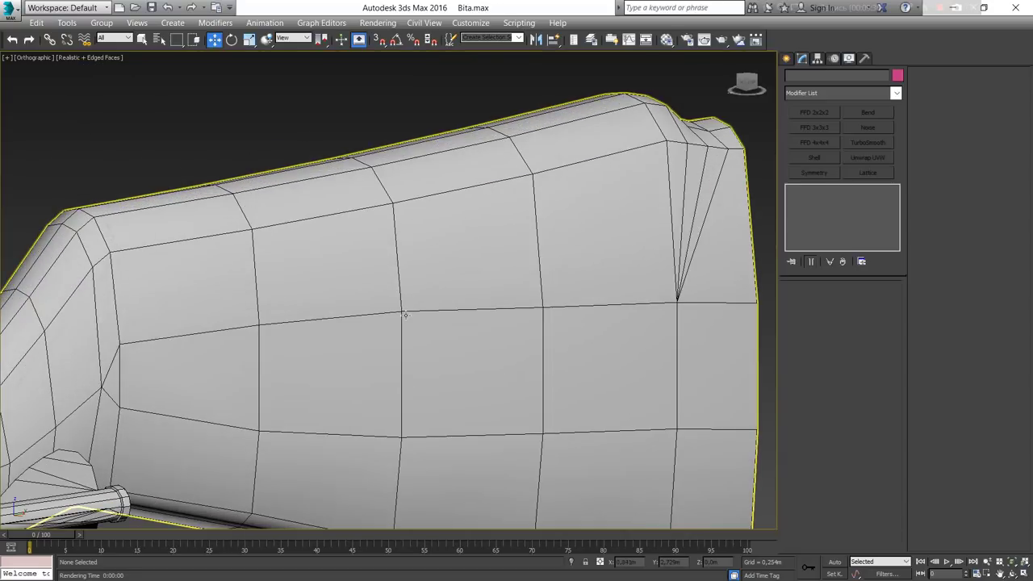
{"action": "key", "text": "p"}
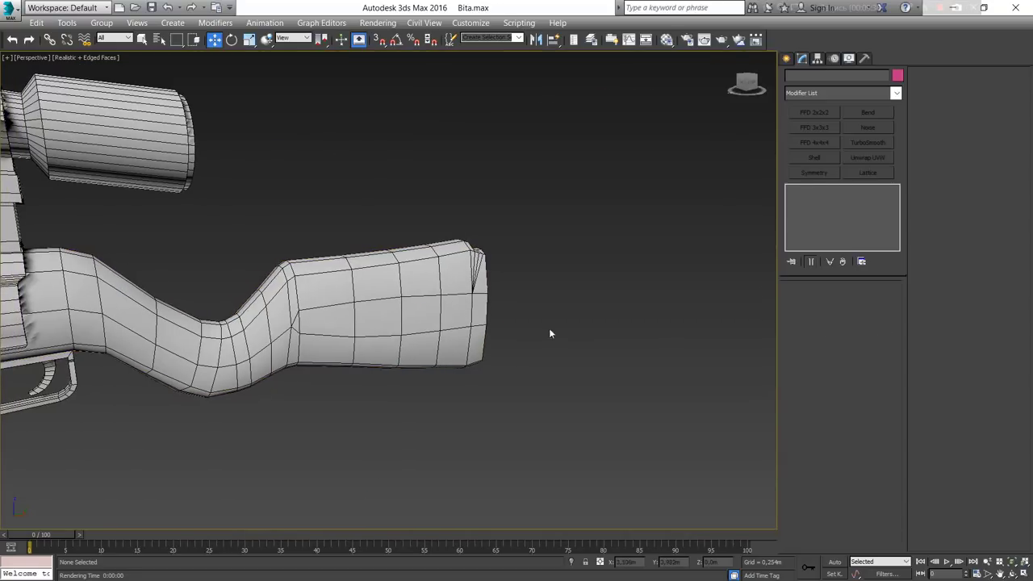
{"action": "middle_click_drag", "start_coordinate": [291, 361], "coordinate": [318, 382]}
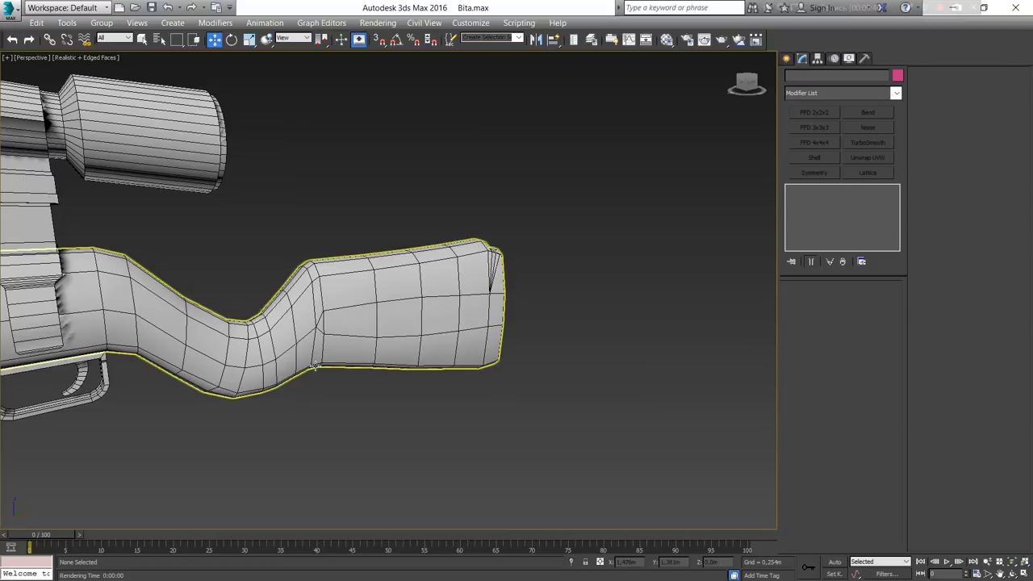
Step: Select the rifle stock and orbit to view the crossbow from above
{"action": "left_click", "coordinate": [390, 316]}
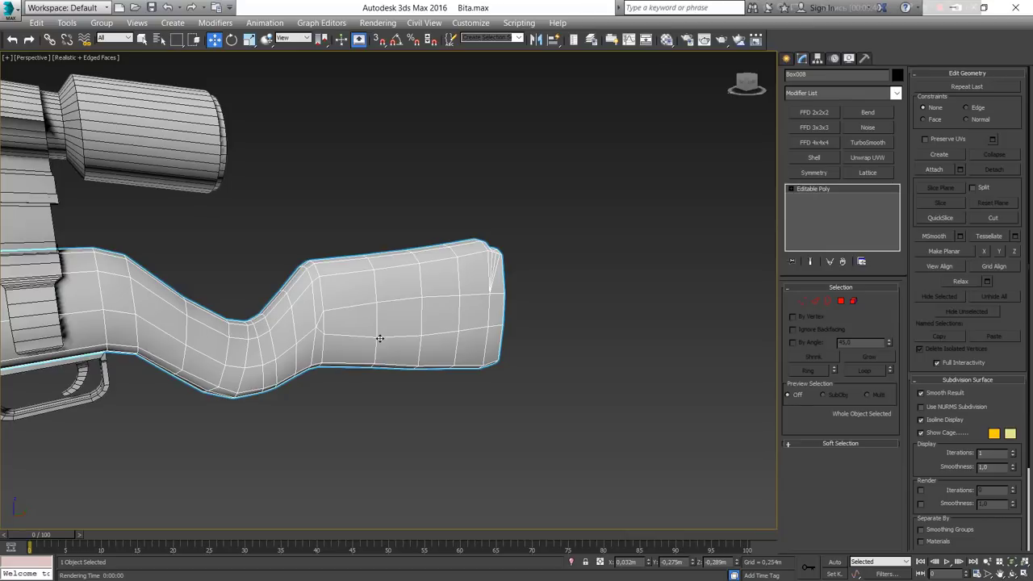
{"action": "scroll", "coordinate": [379, 338], "scroll_direction": "down", "scroll_amount": 5}
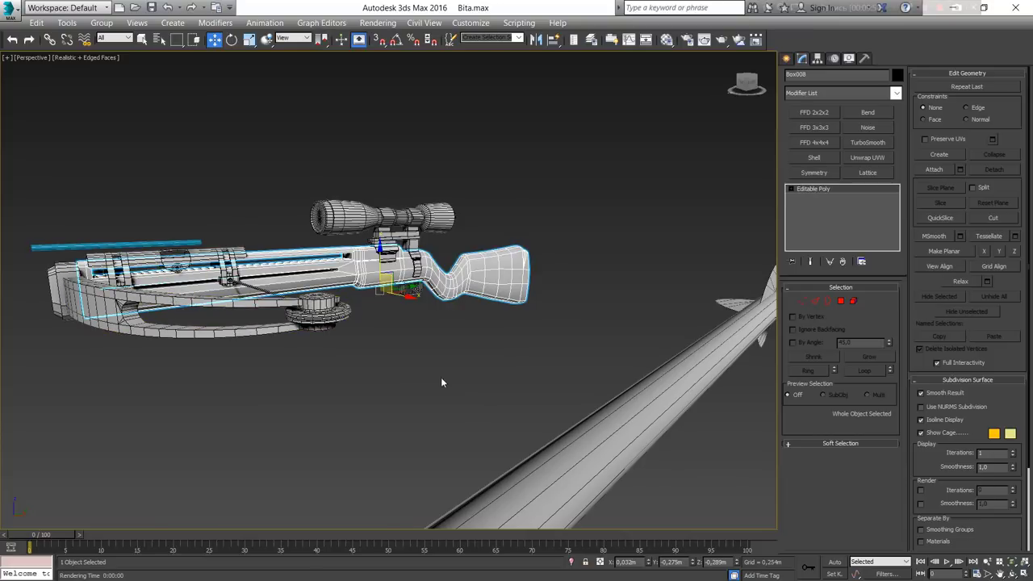
{"action": "mouse_move", "coordinate": [441, 377]}
{"action": "middle_mouse_down", "text": "alt"}
{"action": "mouse_move", "coordinate": [503, 408]}
{"action": "mouse_move", "coordinate": [562, 418]}
{"action": "middle_mouse_up", "text": "alt"}
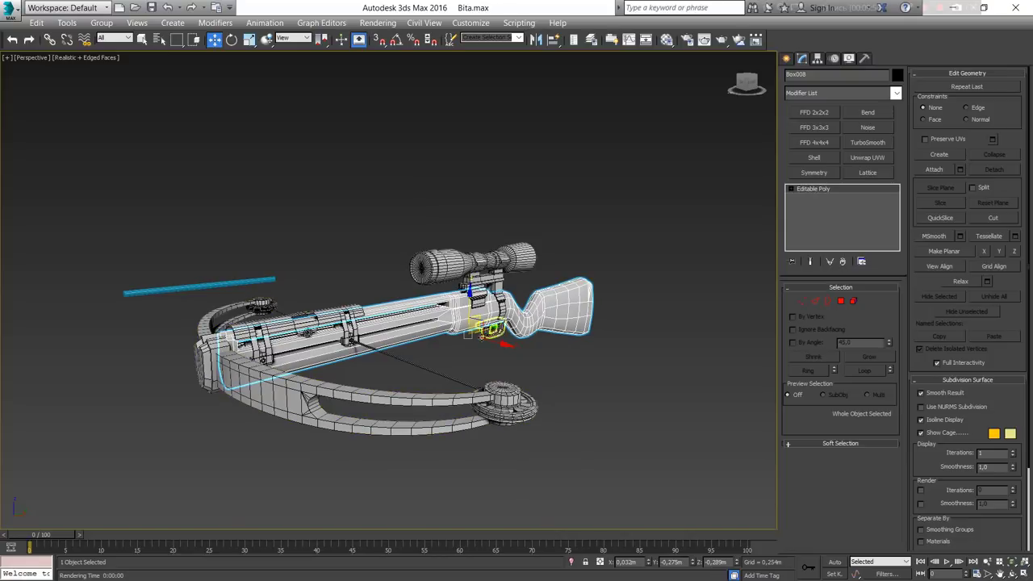
{"action": "scroll", "coordinate": [480, 336], "scroll_direction": "up", "scroll_amount": 5}
{"action": "scroll", "coordinate": [432, 317], "scroll_direction": "down", "scroll_amount": 6}
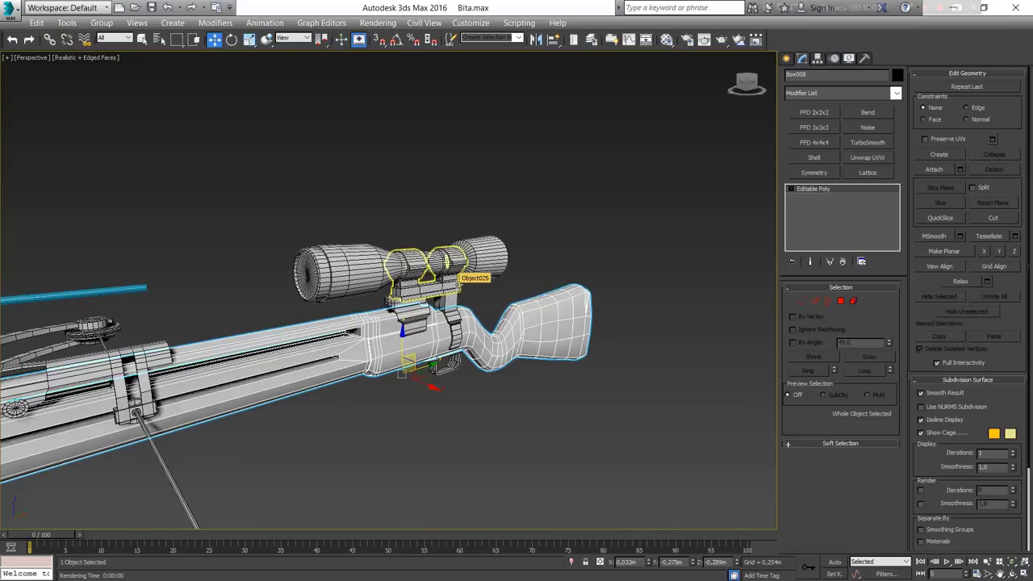
Step: Select the scope mount Object025, orbit around it, and frame it with the scope and body
{"action": "left_click", "coordinate": [427, 266]}
{"action": "scroll", "coordinate": [457, 286], "scroll_direction": "up", "scroll_amount": 5}
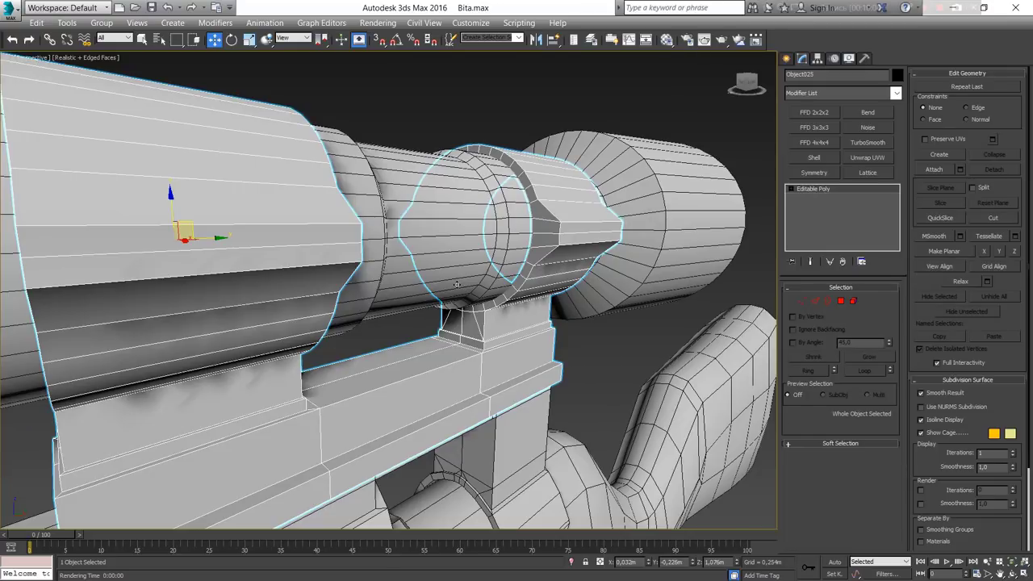
{"action": "mouse_move", "coordinate": [536, 343]}
{"action": "middle_mouse_down", "text": "alt"}
{"action": "mouse_move", "coordinate": [536, 413]}
{"action": "mouse_move", "coordinate": [675, 392]}
{"action": "mouse_move", "coordinate": [713, 373]}
{"action": "middle_mouse_up", "text": "alt"}
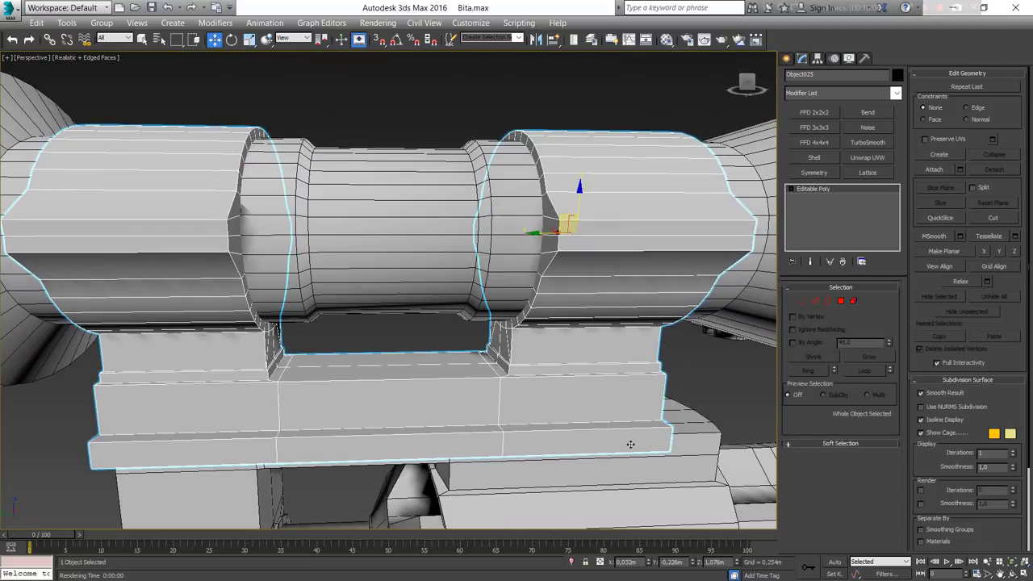
{"action": "scroll", "coordinate": [628, 446], "scroll_direction": "down", "scroll_amount": 5}
{"action": "middle_click_drag", "start_coordinate": [726, 451], "coordinate": [611, 208]}
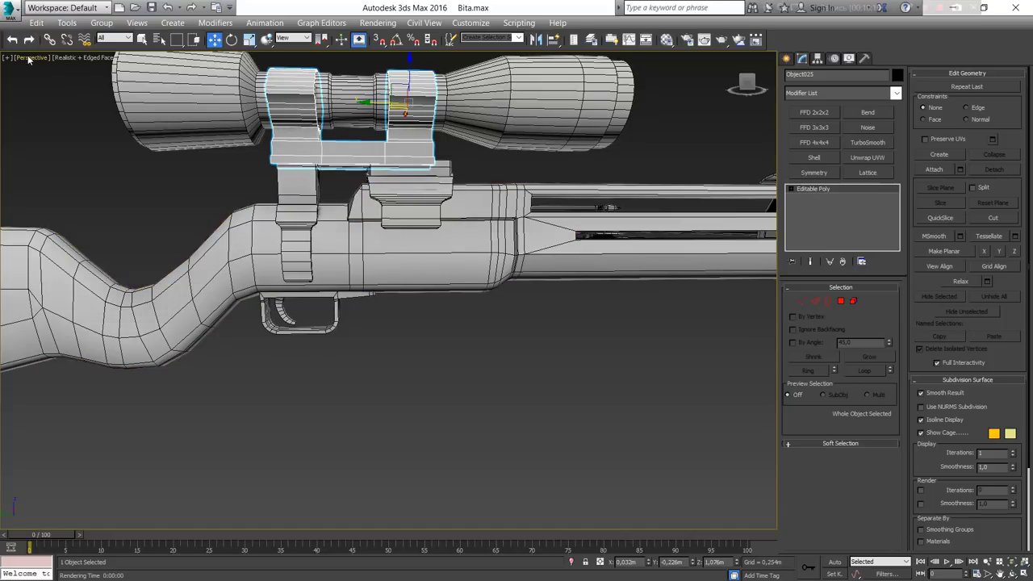
Step: Bring up the New Scene prompt with Ctrl+N, leaving New All selected
{"action": "key", "text": "ctrl+n"}
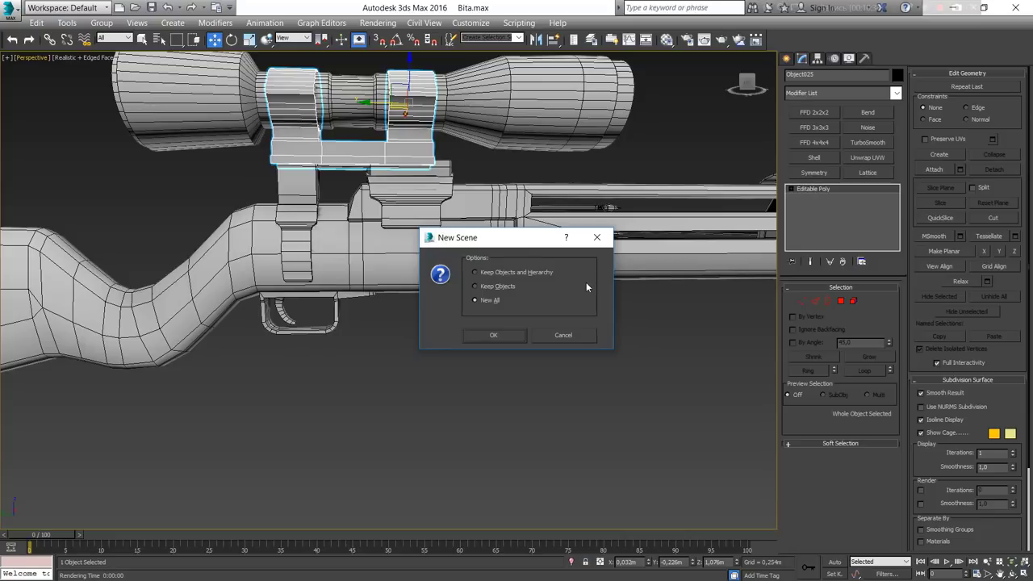
Step: Confirm New All for an empty Untitled scene, show the home grid, and check orthographic/perspective
{"action": "left_click", "coordinate": [503, 335]}
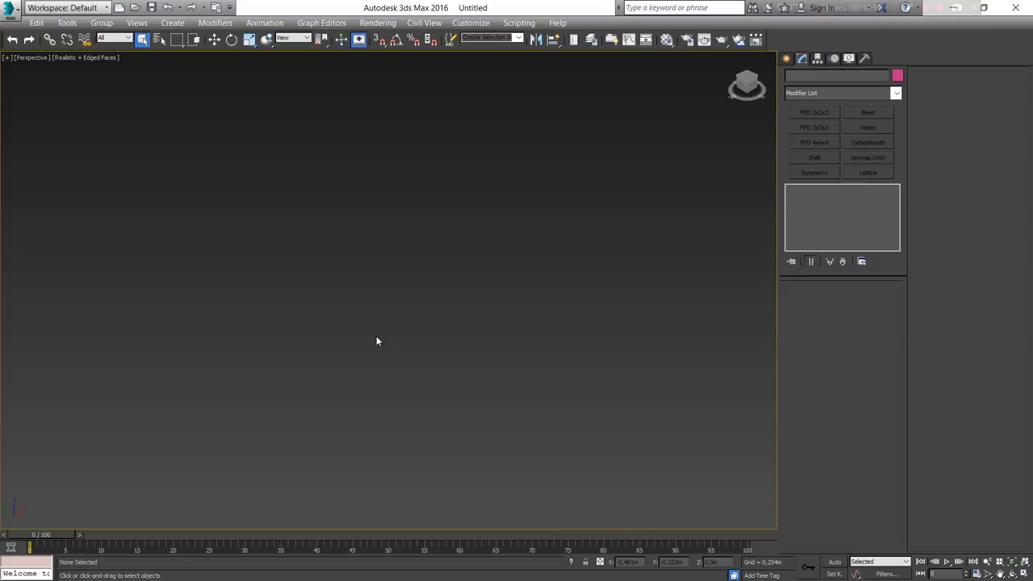
{"action": "key", "text": "g"}
{"action": "key", "text": "u"}
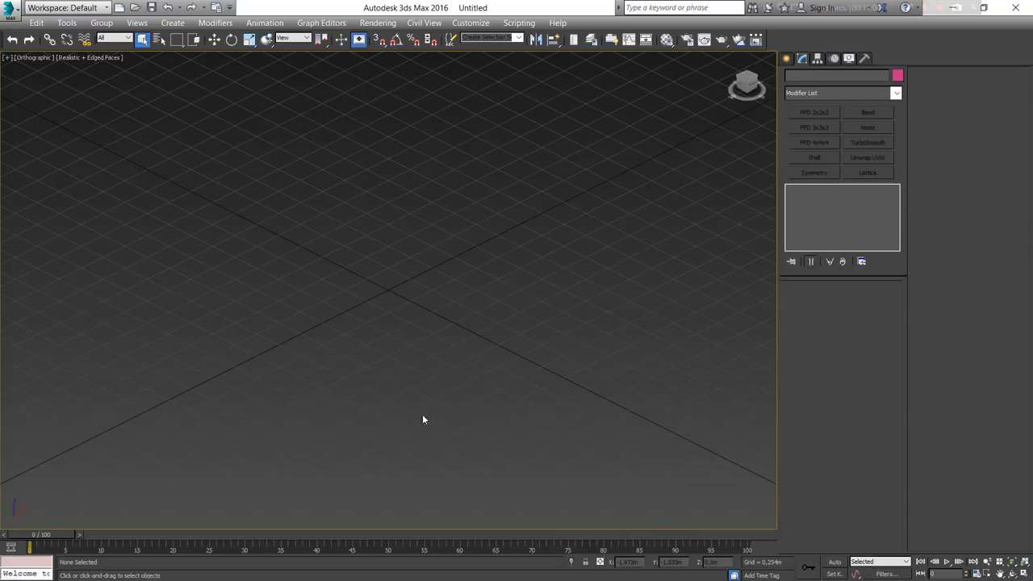
{"action": "key", "text": "p"}
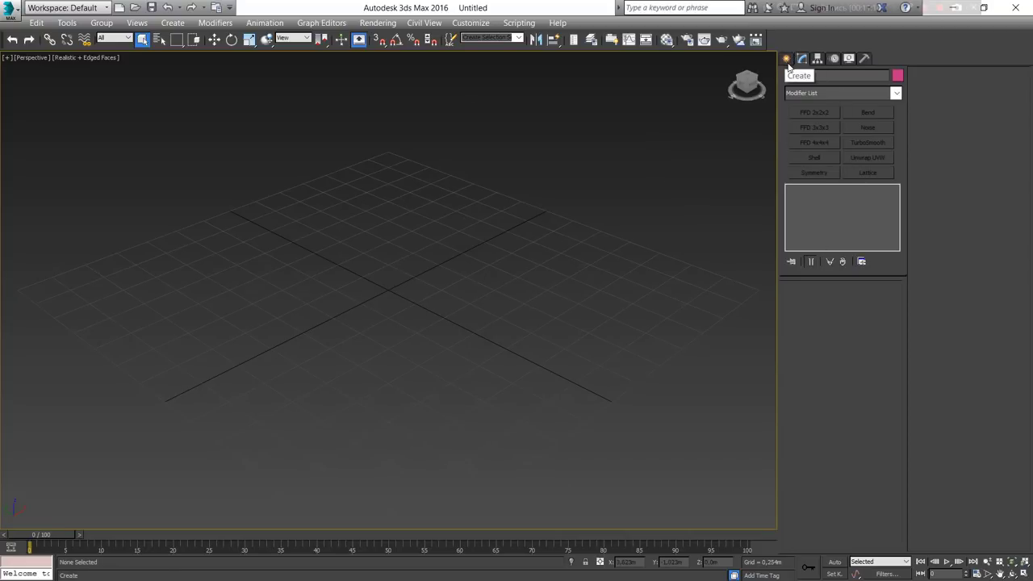
Step: Keep Standard Primitives in the Create panel and pick the Box tool
{"action": "left_click", "coordinate": [786, 61]}
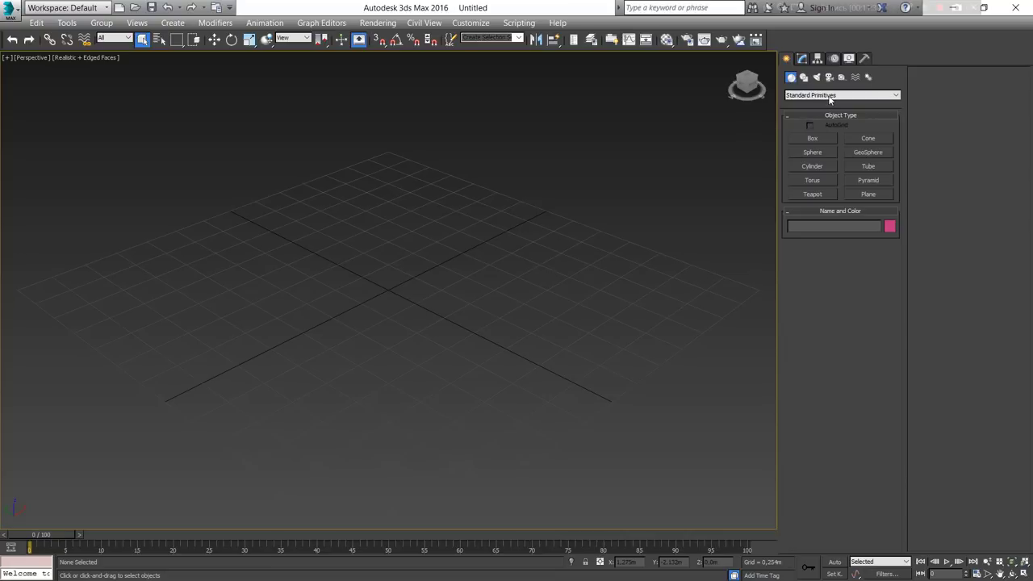
{"action": "left_click", "coordinate": [830, 97]}
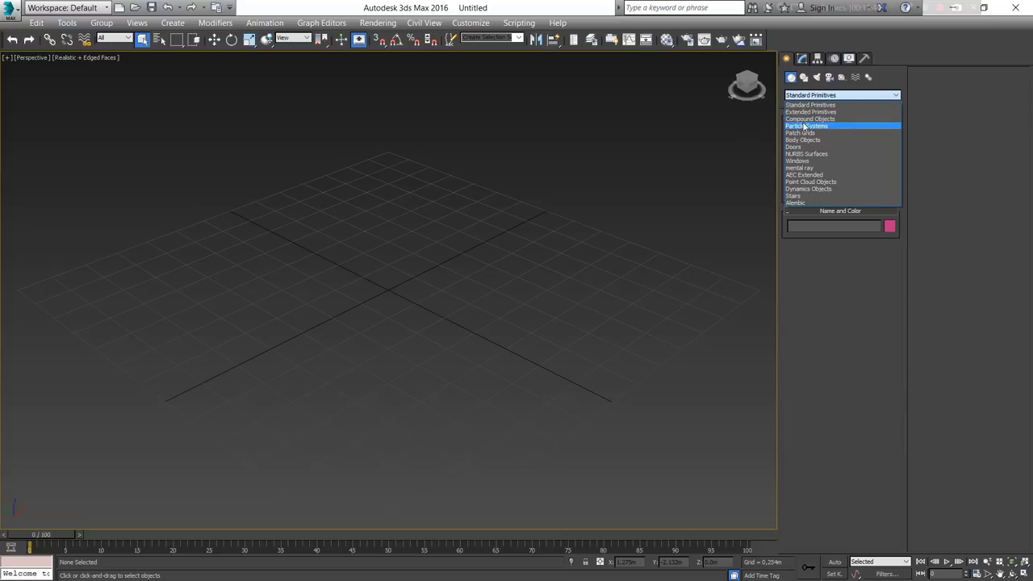
{"action": "left_click", "coordinate": [625, 286]}
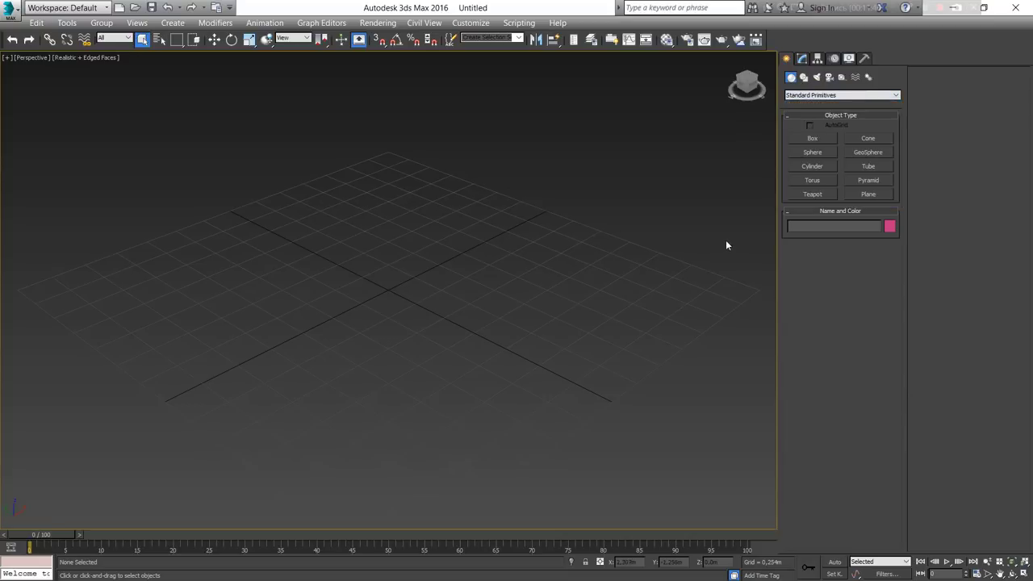
{"action": "left_click", "coordinate": [801, 139]}
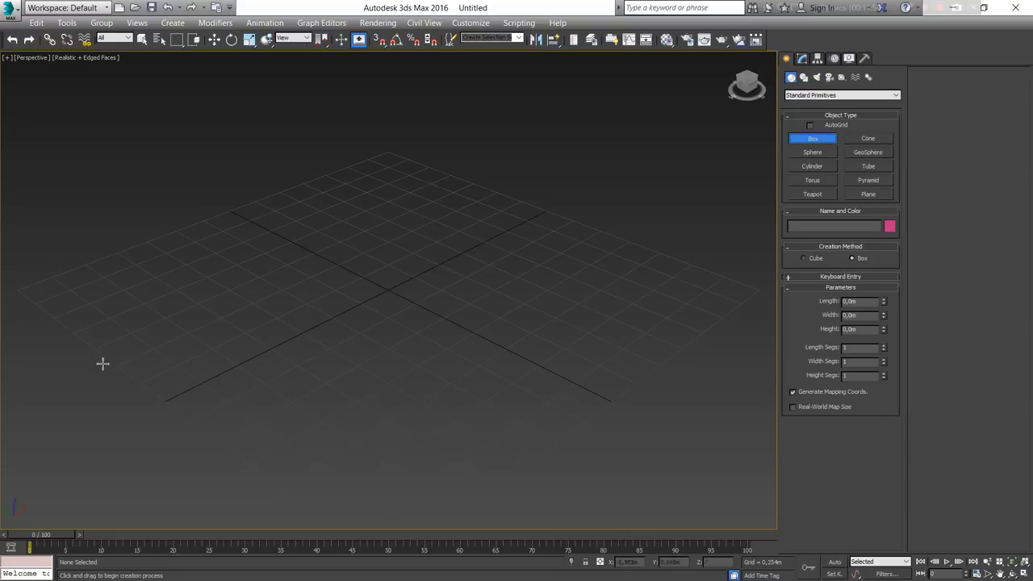
{"action": "left_click_drag", "start_coordinate": [192, 361], "coordinate": [491, 267]}
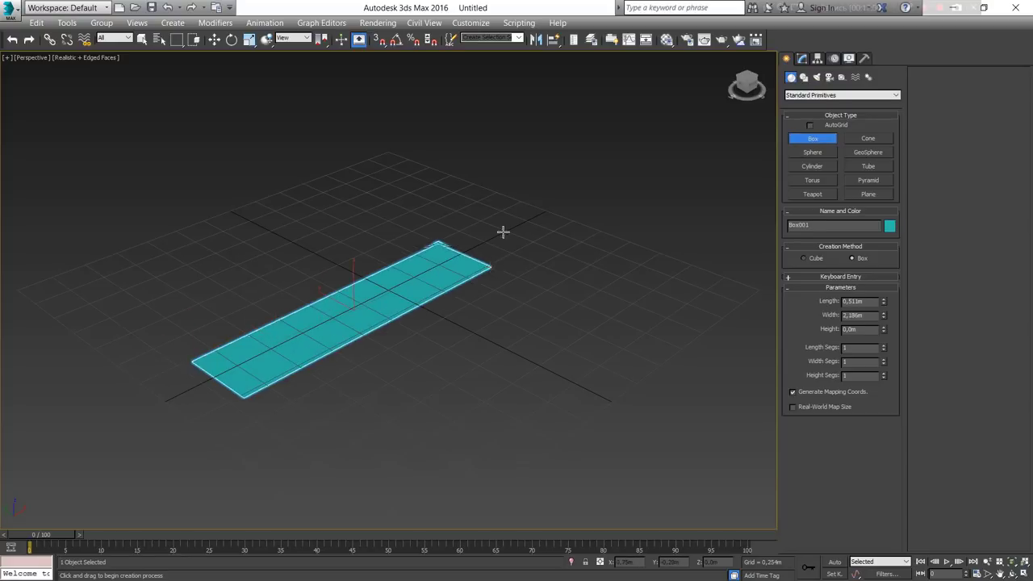
{"action": "left_click", "coordinate": [514, 203]}
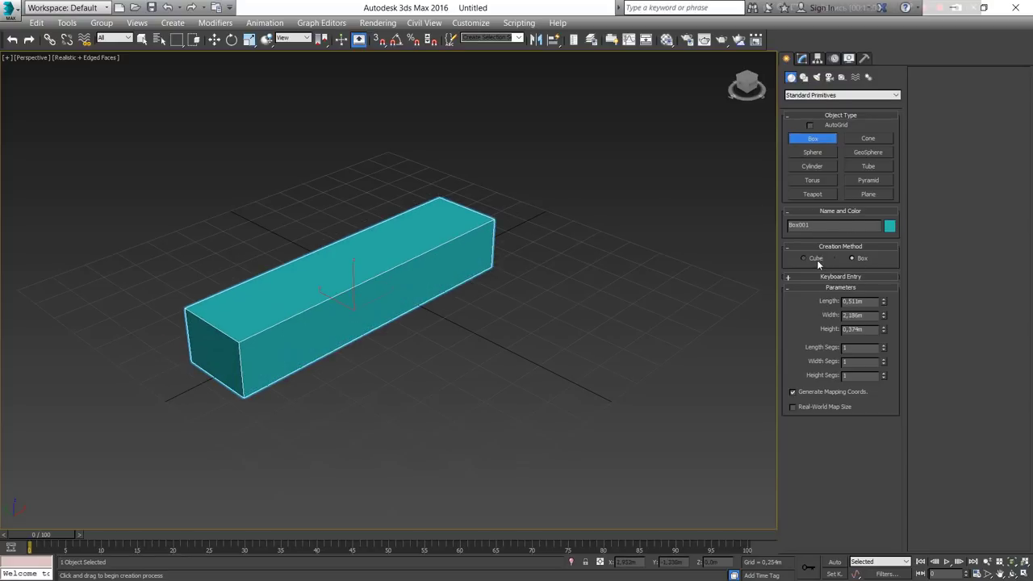
{"action": "left_click", "coordinate": [817, 260]}
{"action": "mouse_move", "coordinate": [465, 365]}
{"action": "left_mouse_down"}
{"action": "mouse_move", "coordinate": [571, 336]}
{"action": "mouse_move", "coordinate": [525, 371]}
{"action": "left_mouse_up"}
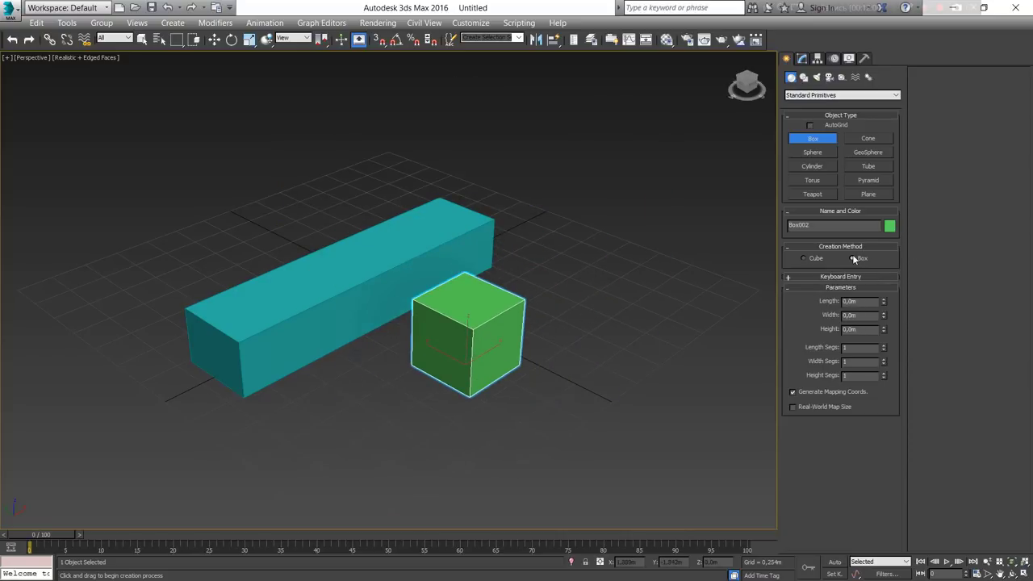
{"action": "double_click", "coordinate": [855, 301]}
{"action": "type", "text": "3"}
{"action": "key", "text": "Return"}
{"action": "type", "text": "5"}
{"action": "key", "text": "Tab"}
{"action": "key", "text": "Tab"}
{"action": "type", "text": "5"}
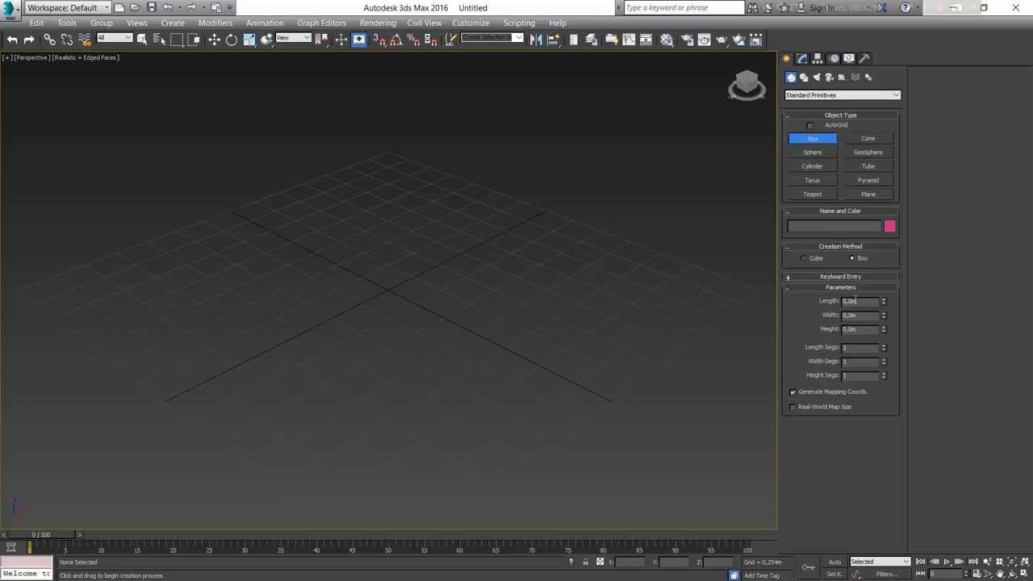
{"action": "left_click", "coordinate": [789, 278]}
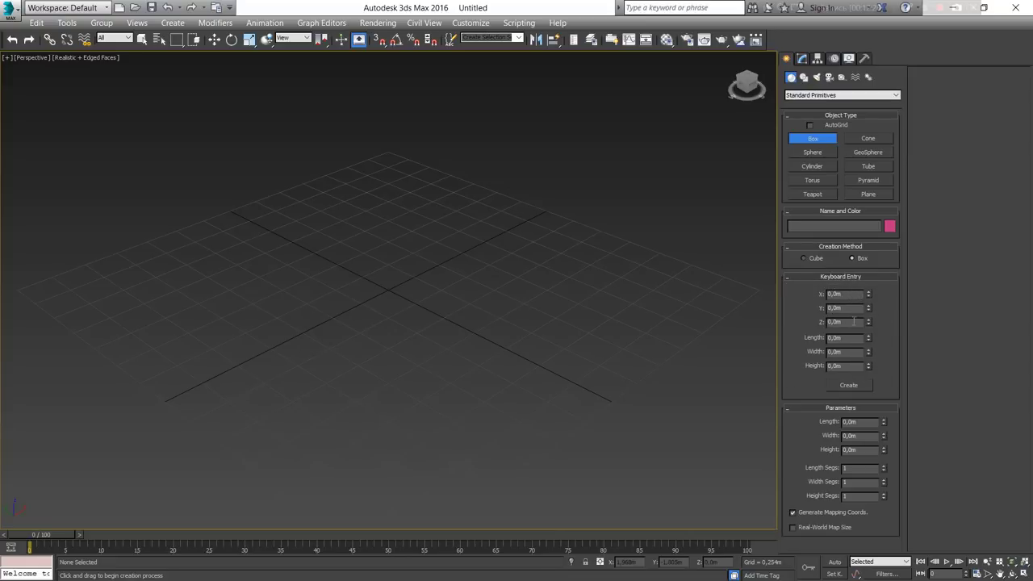
{"action": "mouse_move", "coordinate": [841, 338]}
{"action": "left_mouse_down"}
{"action": "mouse_move", "coordinate": [798, 341]}
{"action": "mouse_move", "coordinate": [830, 365]}
{"action": "left_mouse_up"}
{"action": "type", "text": "5"}
{"action": "key", "text": "Tab"}
{"action": "type", "text": "5"}
{"action": "key", "text": "Tab"}
{"action": "left_click", "coordinate": [850, 385]}
{"action": "scroll", "coordinate": [546, 321], "scroll_direction": "down", "scroll_amount": 5}
{"action": "scroll", "coordinate": [551, 317], "scroll_direction": "up", "scroll_amount": 2}
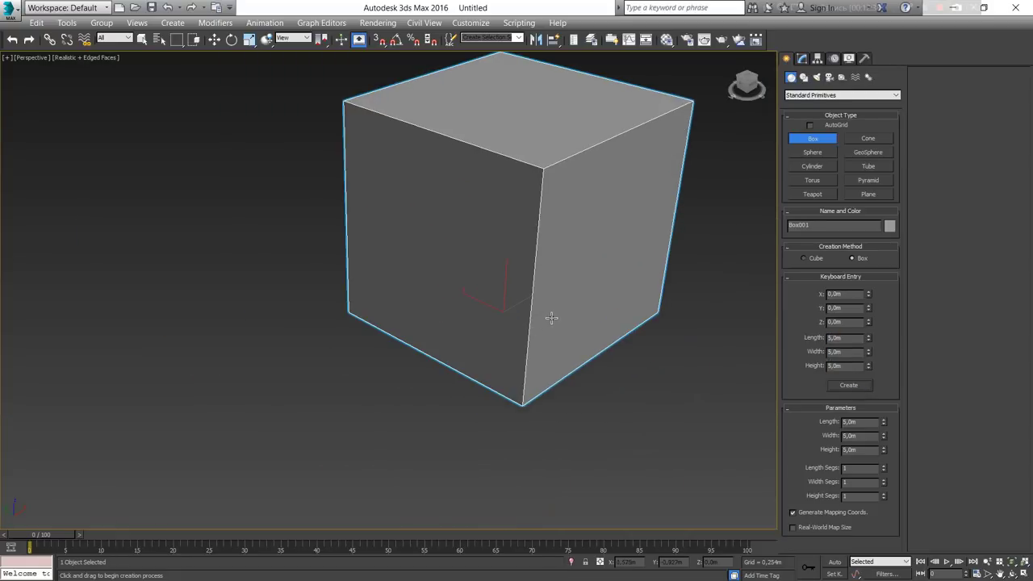
{"action": "scroll", "coordinate": [493, 372], "scroll_direction": "down", "scroll_amount": 2}
{"action": "scroll", "coordinate": [482, 370], "scroll_direction": "down", "scroll_amount": 2}
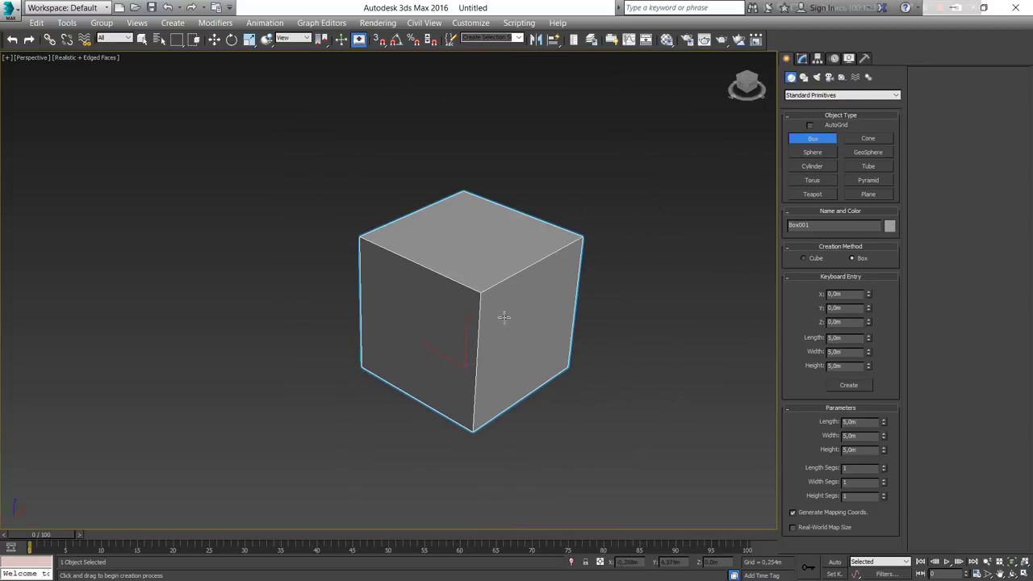
{"action": "key", "text": "w"}
{"action": "key", "text": "Delete"}
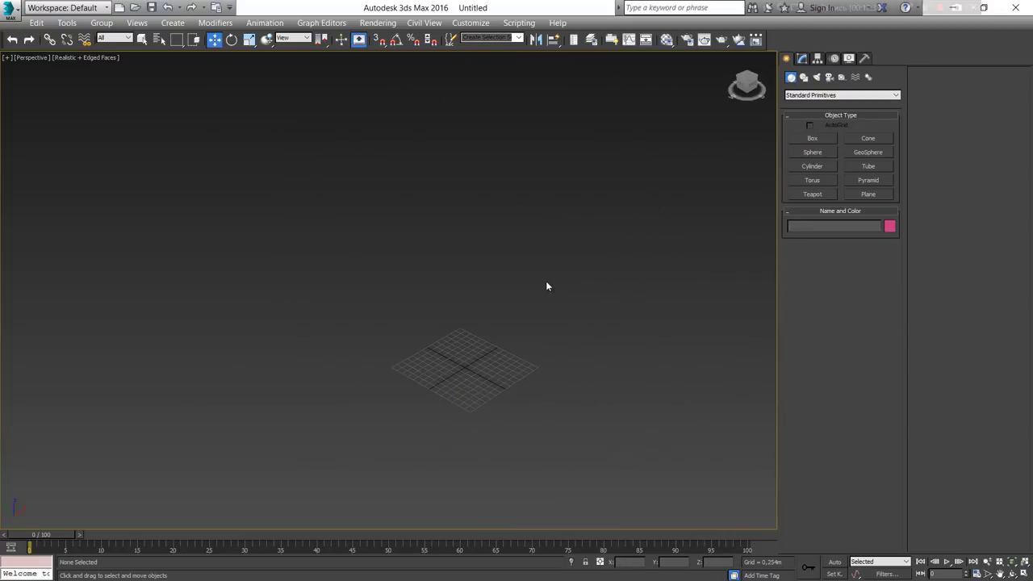
Step: Draw a purple box about 2.1 m by 2.15 m, 1.238 m tall, and frame it
{"action": "left_click", "coordinate": [798, 139]}
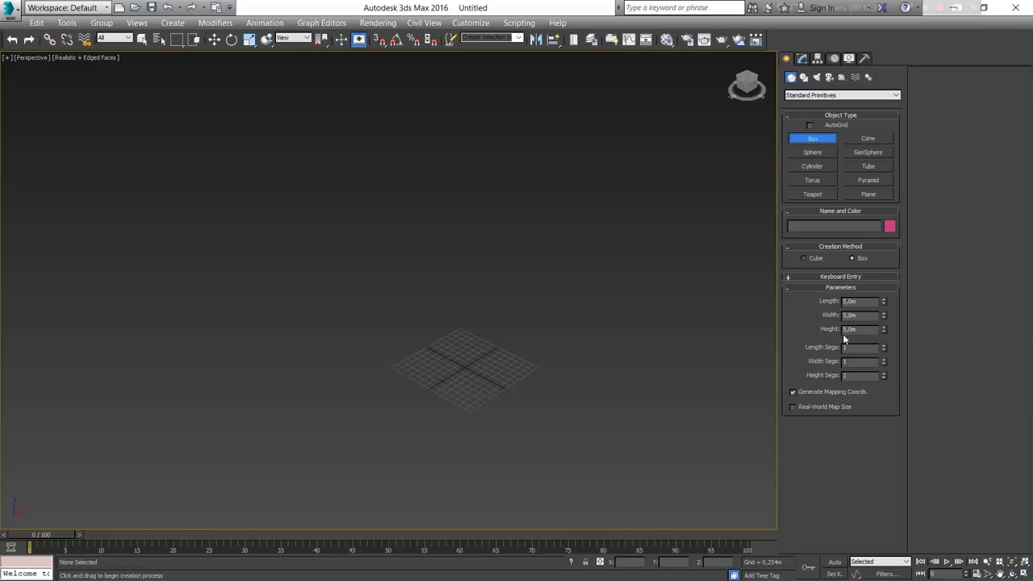
{"action": "left_click_drag", "start_coordinate": [449, 373], "coordinate": [538, 375]}
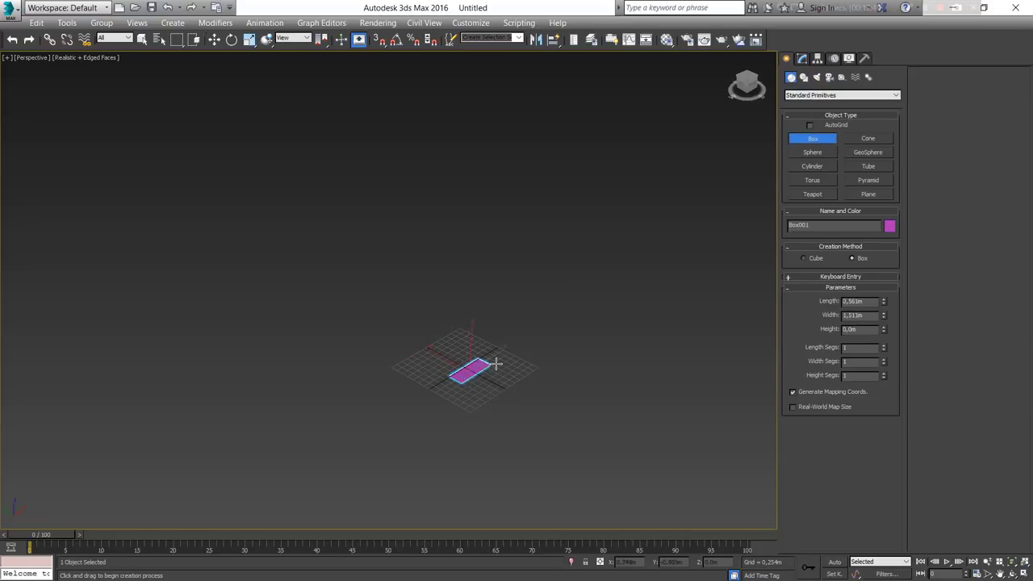
{"action": "left_click", "coordinate": [549, 338]}
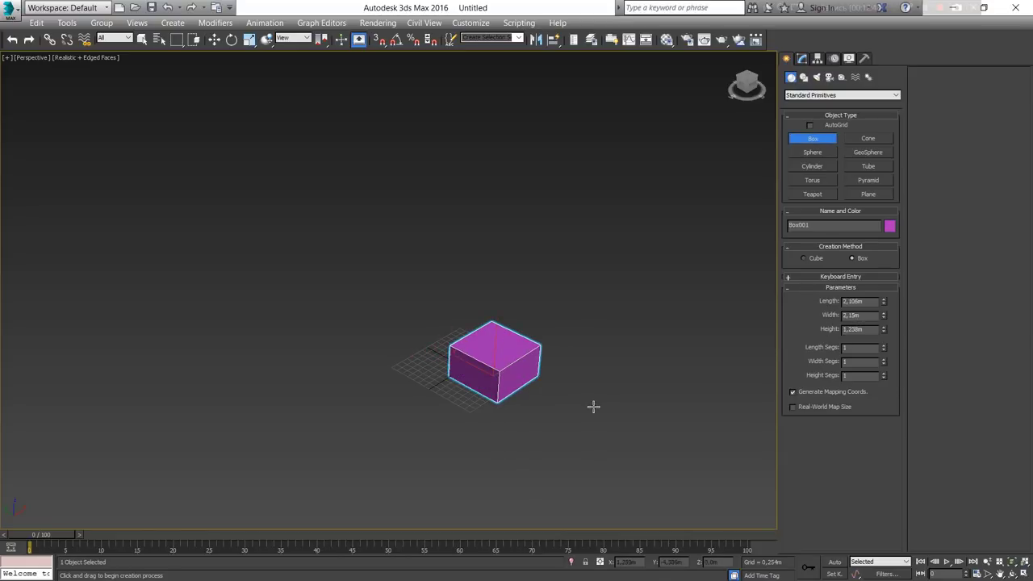
{"action": "key", "text": "z"}
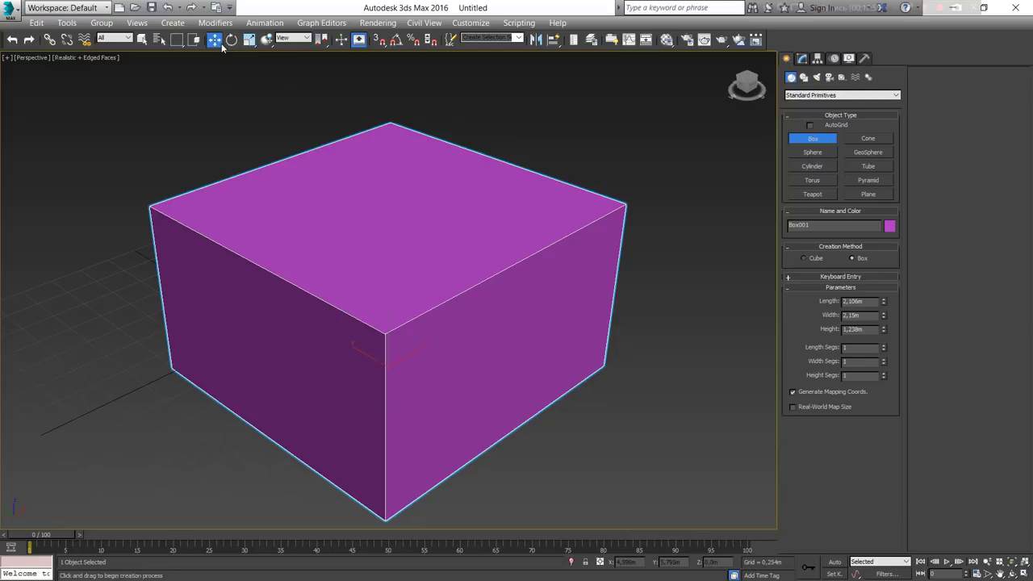
Step: Try the Move, Rotate and Scale tools, return to Select with Q, and reselect the box
{"action": "left_click", "coordinate": [215, 40]}
{"action": "left_click", "coordinate": [232, 39]}
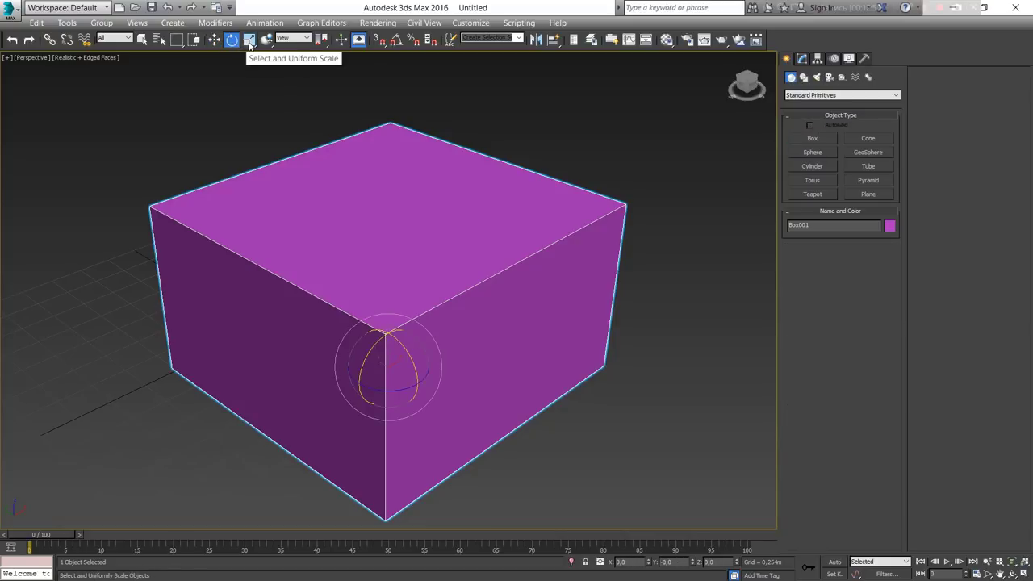
{"action": "left_click", "coordinate": [249, 40]}
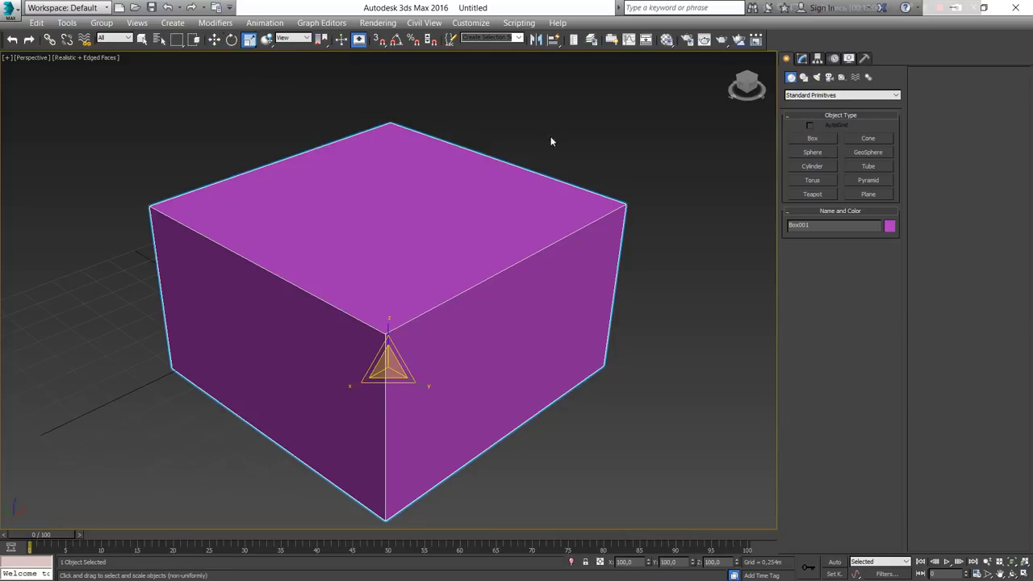
{"action": "left_click_drag", "start_coordinate": [250, 40], "coordinate": [262, 52]}
{"action": "key", "text": "q"}
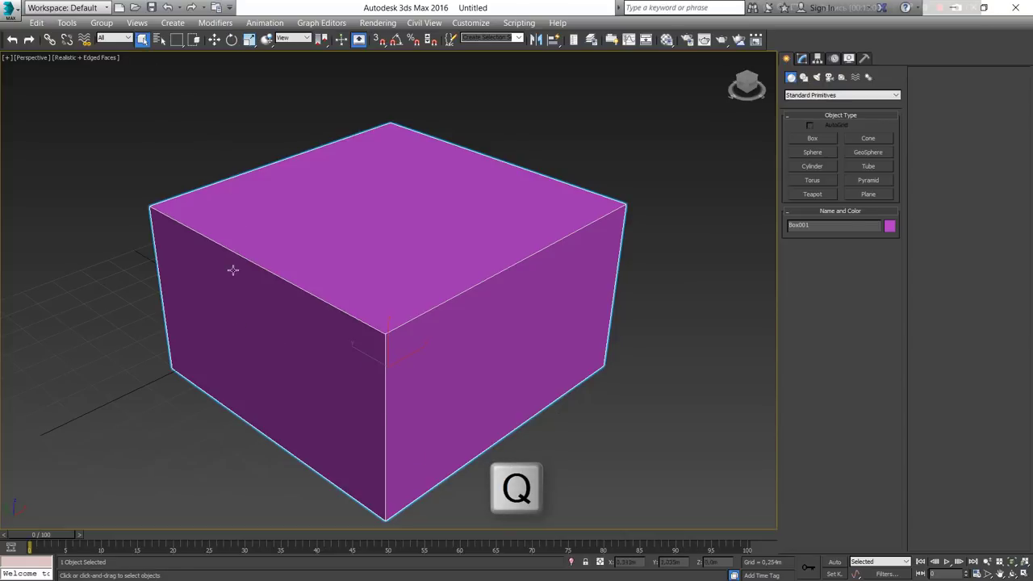
{"action": "left_click", "coordinate": [205, 459]}
{"action": "left_click", "coordinate": [482, 238]}
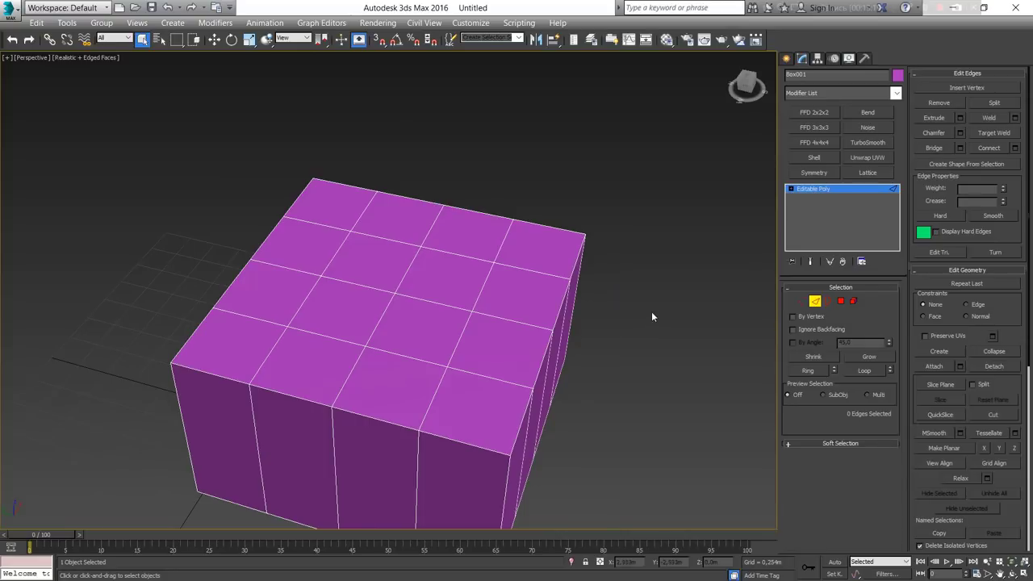
Step: In Polygon mode, select four polygons near the middle of the box top and frame them
{"action": "key", "text": "4"}
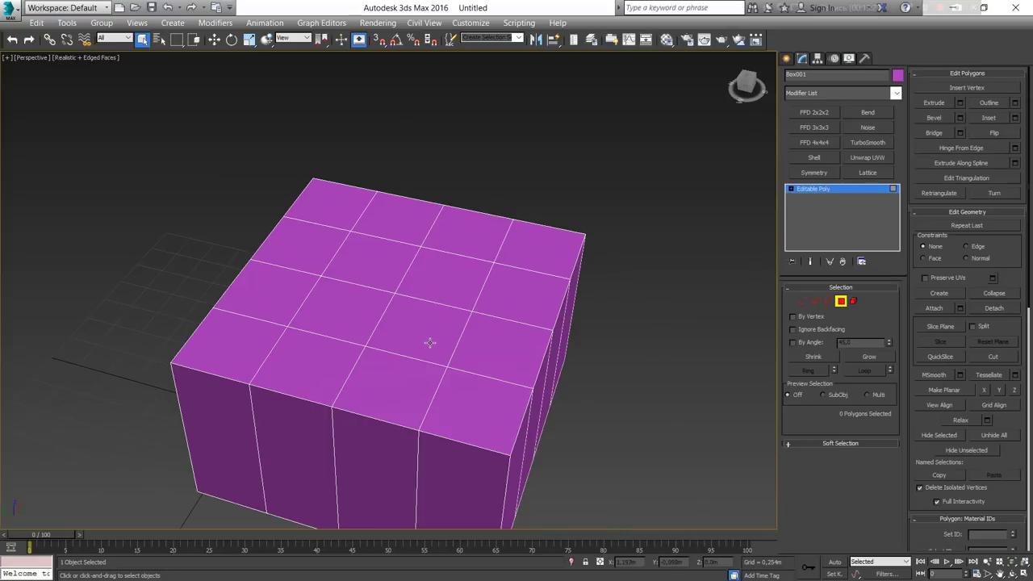
{"action": "left_click", "coordinate": [430, 343]}
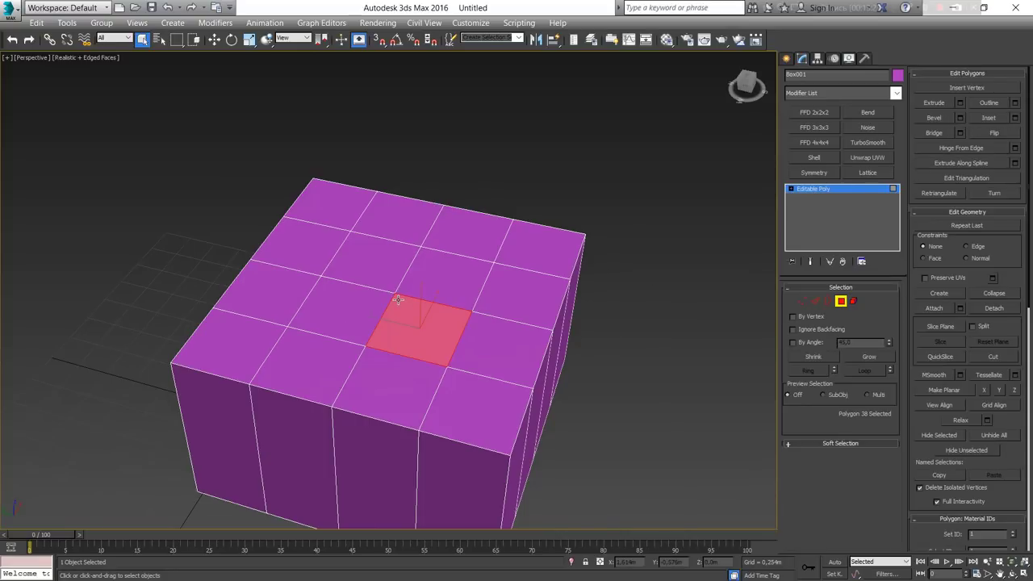
{"action": "key", "text": "w"}
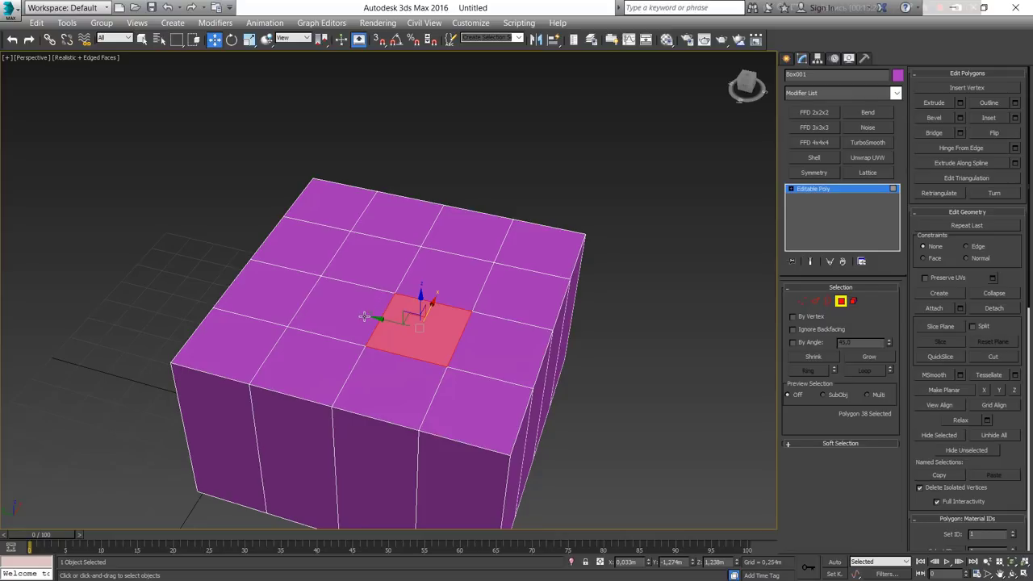
{"action": "left_click", "coordinate": [366, 309], "text": "ctrl"}
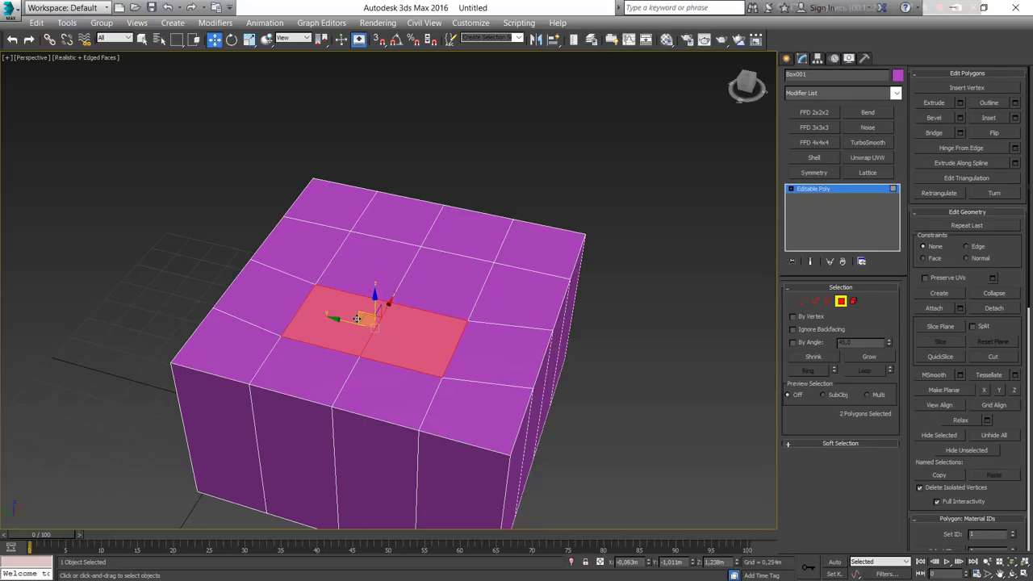
{"action": "left_click", "coordinate": [370, 266], "text": "ctrl"}
{"action": "left_click", "coordinate": [436, 270], "text": "ctrl"}
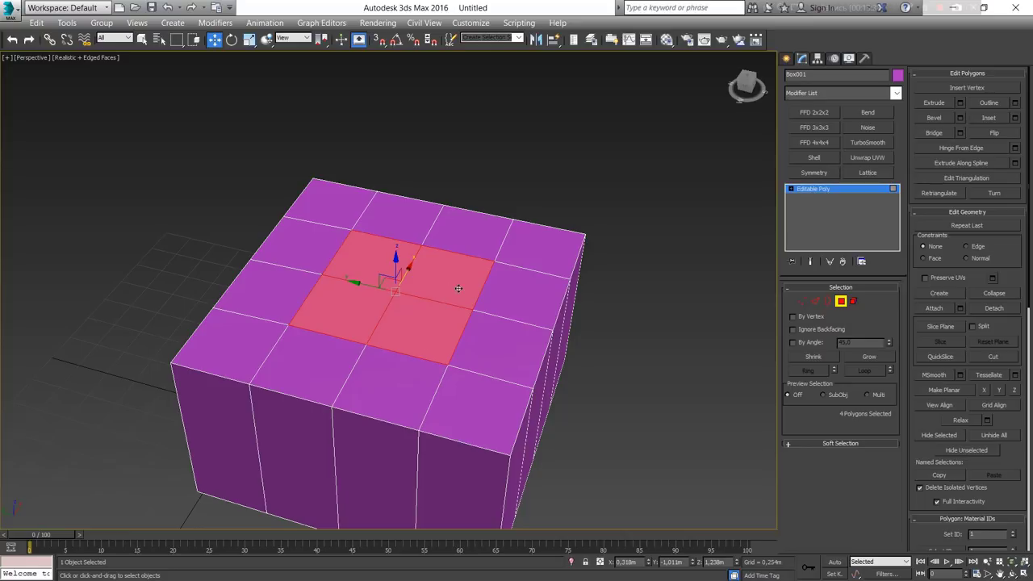
{"action": "key", "text": "z"}
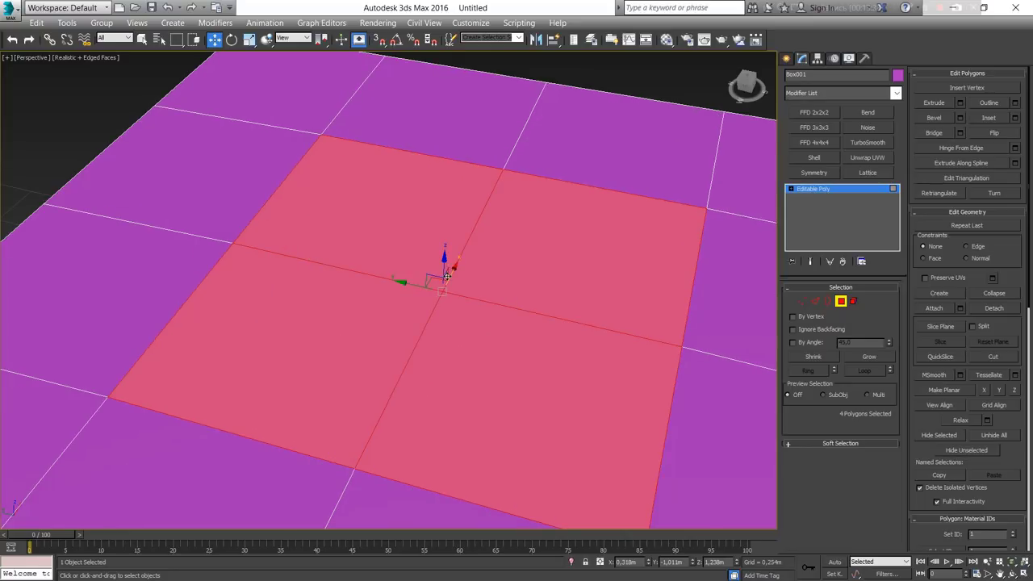
{"action": "scroll", "coordinate": [446, 276], "scroll_direction": "down", "scroll_amount": 1}
{"action": "scroll", "coordinate": [448, 282], "scroll_direction": "down", "scroll_amount": 4}
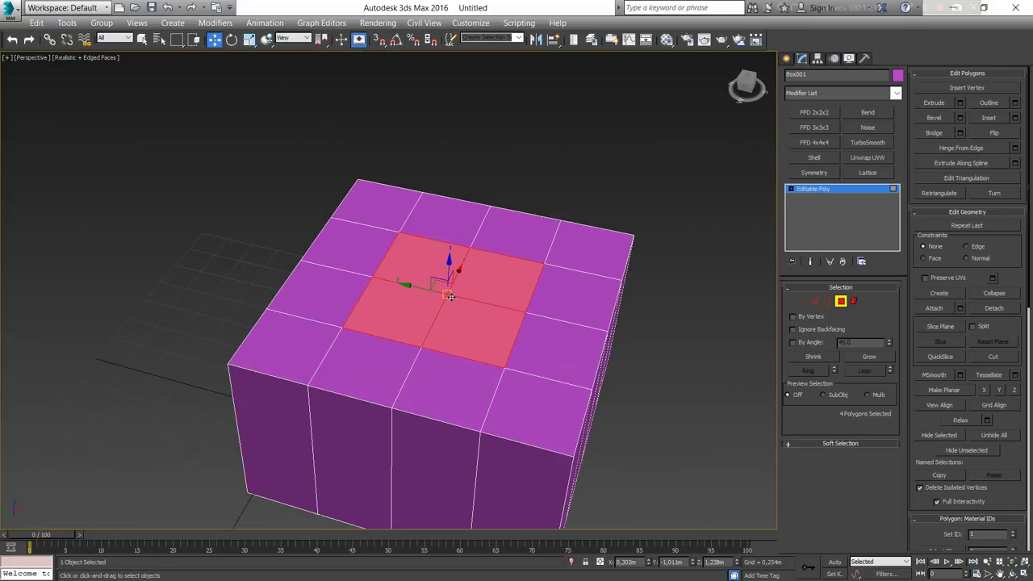
Step: Add the left-column, outer and front-corner top polygons to the selection
{"action": "key", "text": "q"}
{"action": "left_click", "coordinate": [386, 208], "text": "ctrl"}
{"action": "left_click", "coordinate": [359, 250], "text": "ctrl"}
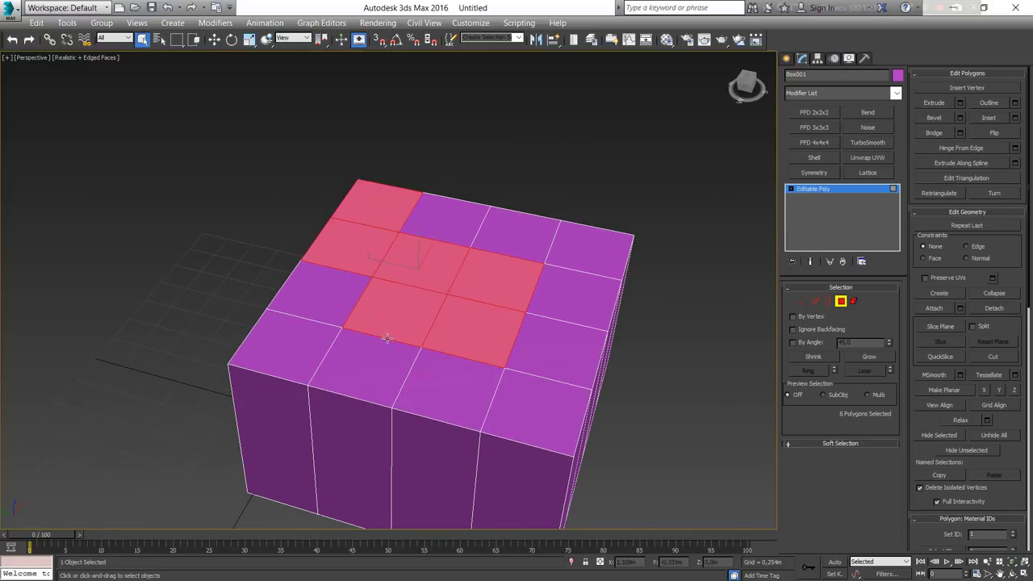
{"action": "left_click", "coordinate": [322, 297], "text": "ctrl"}
{"action": "left_click", "coordinate": [318, 355], "text": "ctrl"}
{"action": "left_click", "coordinate": [430, 369], "text": "ctrl"}
{"action": "left_click", "coordinate": [555, 366], "text": "ctrl"}
{"action": "left_click", "coordinate": [574, 298], "text": "ctrl"}
{"action": "left_click", "coordinate": [588, 250], "text": "ctrl"}
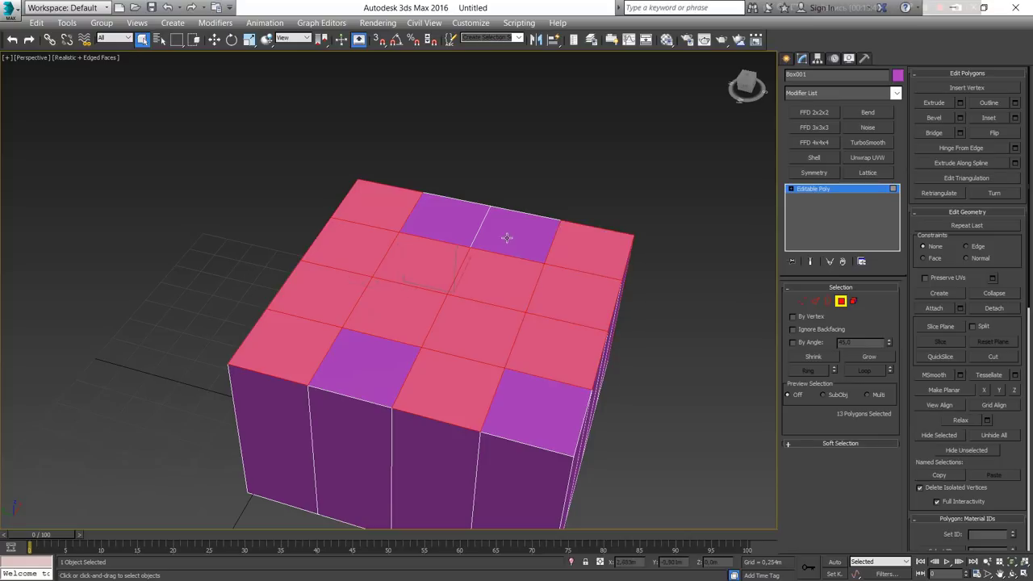
{"action": "left_click", "coordinate": [510, 238], "text": "ctrl"}
{"action": "left_click", "coordinate": [469, 229], "text": "ctrl"}
{"action": "left_click", "coordinate": [391, 359], "text": "ctrl"}
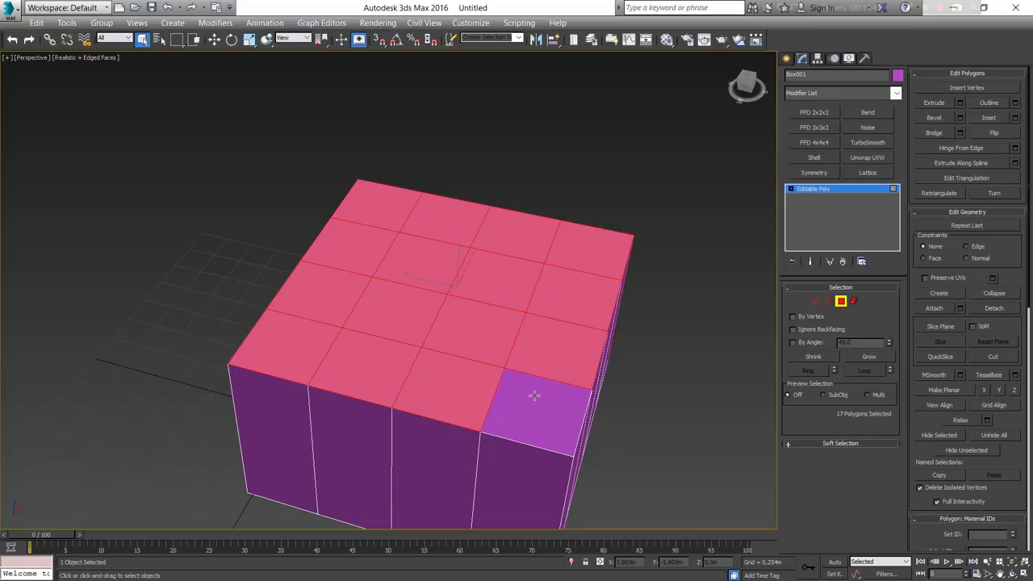
{"action": "left_click", "coordinate": [534, 396], "text": "ctrl"}
Step: Remove the four centre polygons and one left polygon from the selection
{"action": "left_click", "coordinate": [408, 327], "text": "alt"}
{"action": "left_click", "coordinate": [494, 278], "text": "alt"}
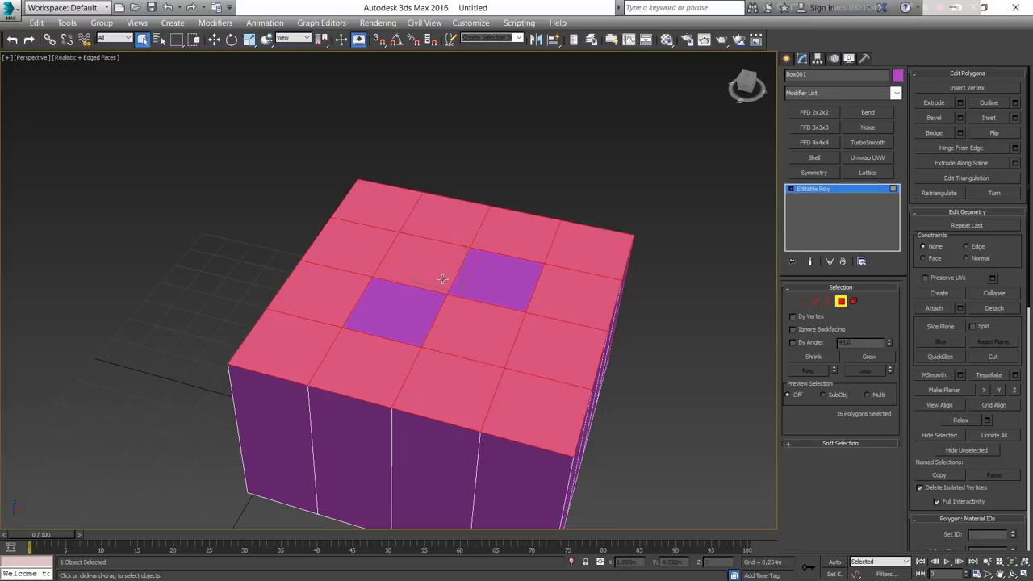
{"action": "left_click", "coordinate": [425, 262], "text": "alt"}
{"action": "left_click", "coordinate": [470, 343], "text": "alt"}
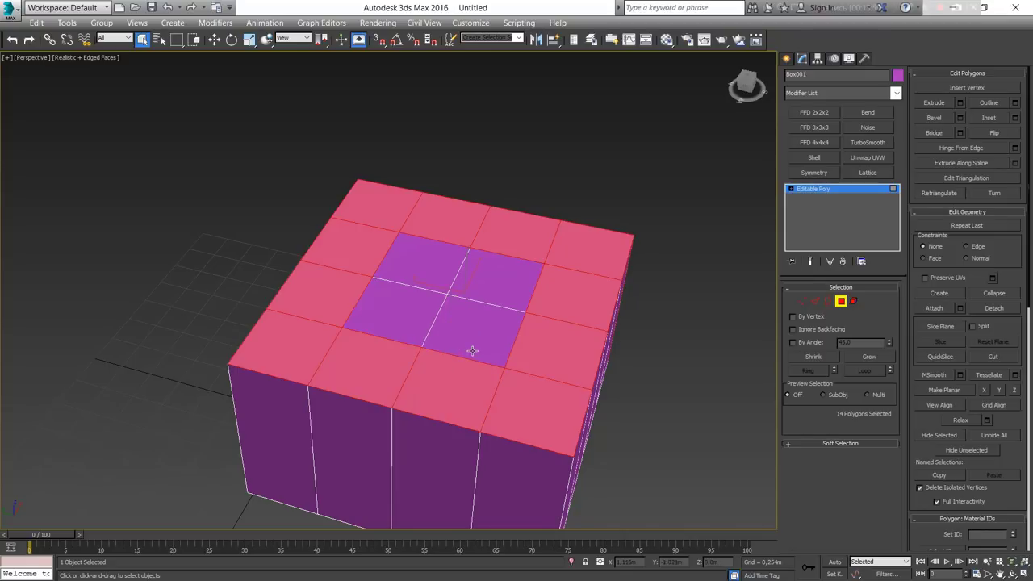
{"action": "left_click", "coordinate": [334, 311], "text": "alt"}
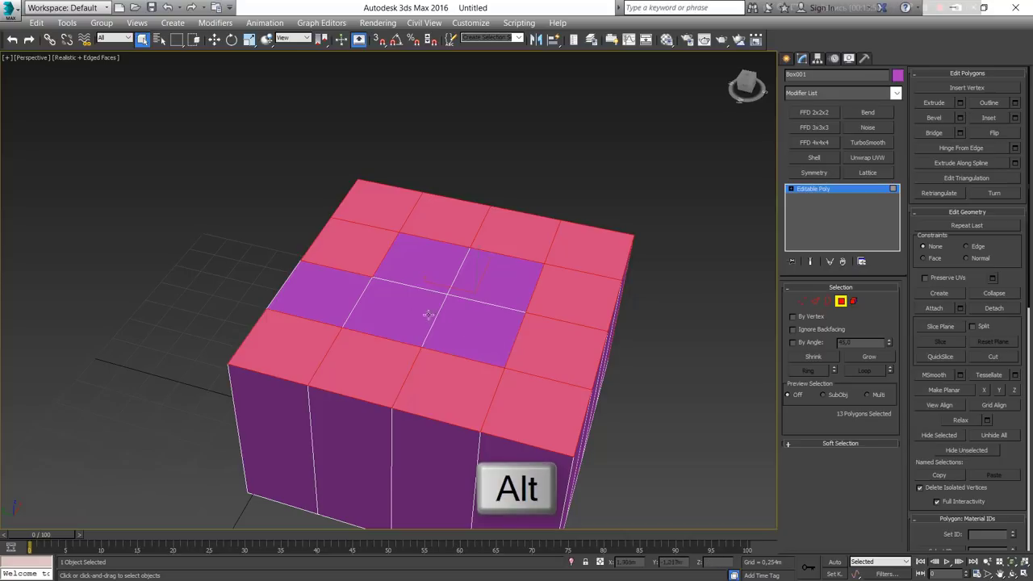
Step: Select a 2x2 top block, then a single front-edge polygon, and return to object level
{"action": "left_click", "coordinate": [361, 308]}
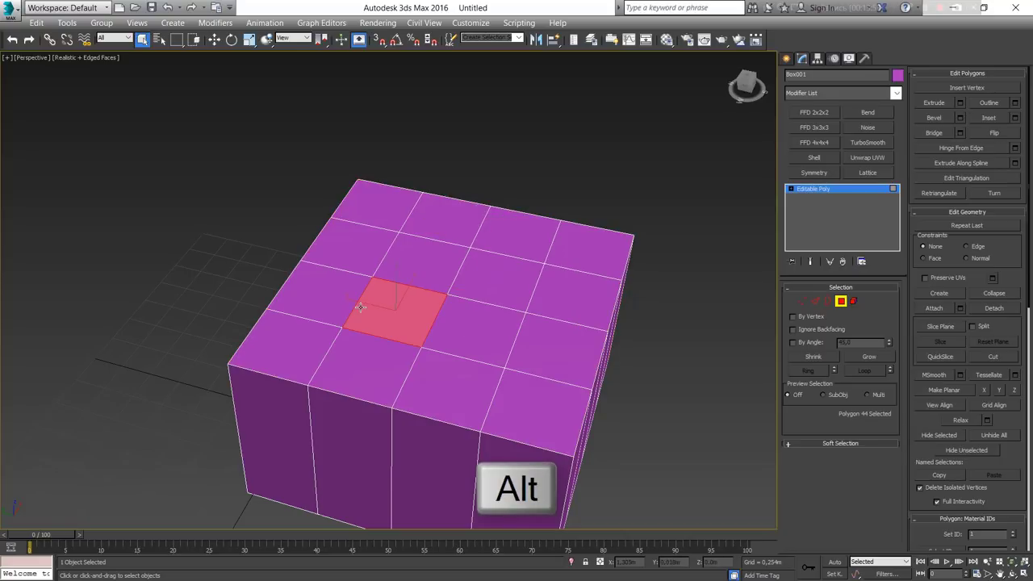
{"action": "left_click", "coordinate": [471, 329], "text": "ctrl"}
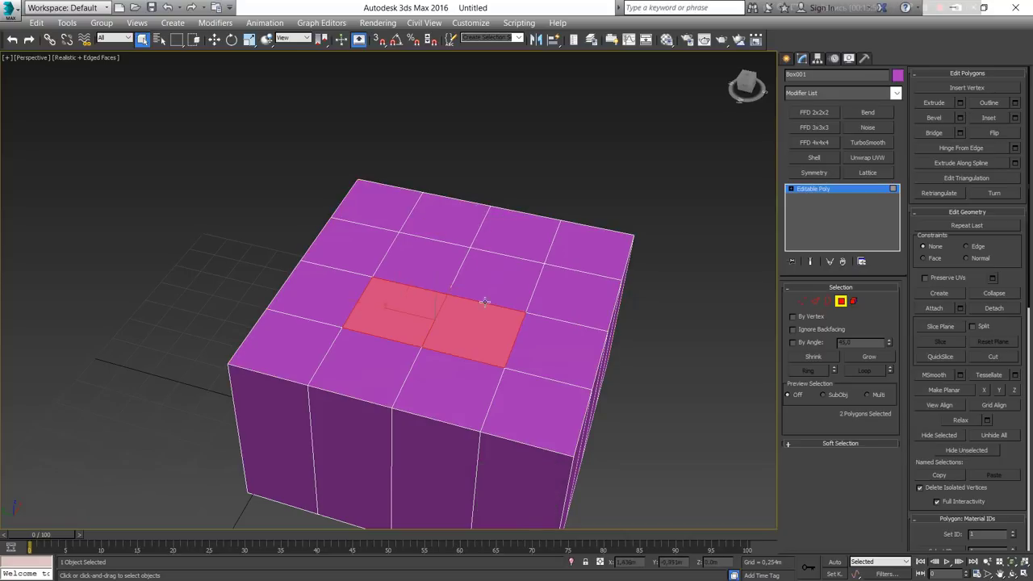
{"action": "left_click", "coordinate": [485, 300], "text": "ctrl"}
{"action": "left_click", "coordinate": [431, 278], "text": "ctrl"}
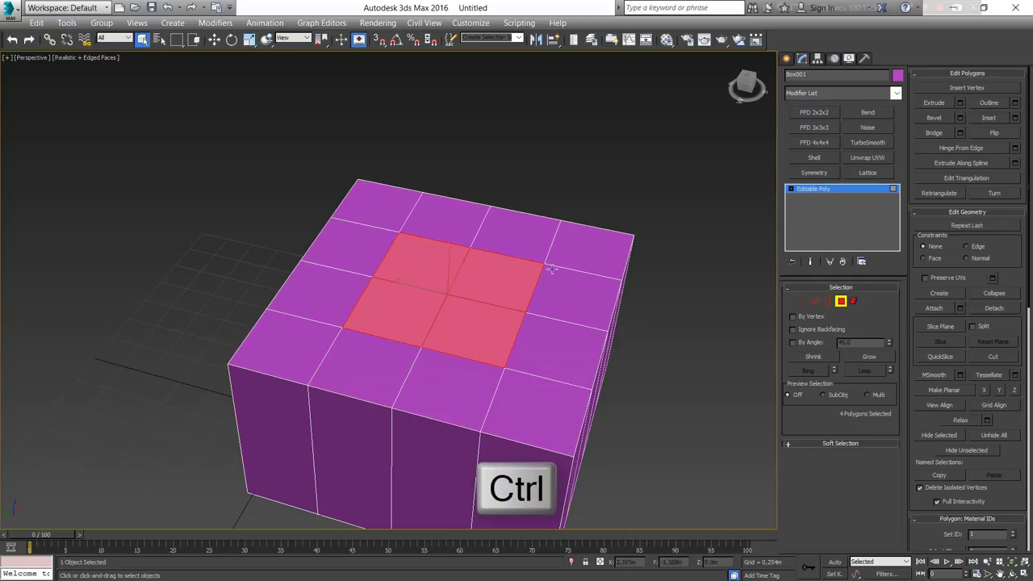
{"action": "left_click", "coordinate": [368, 338]}
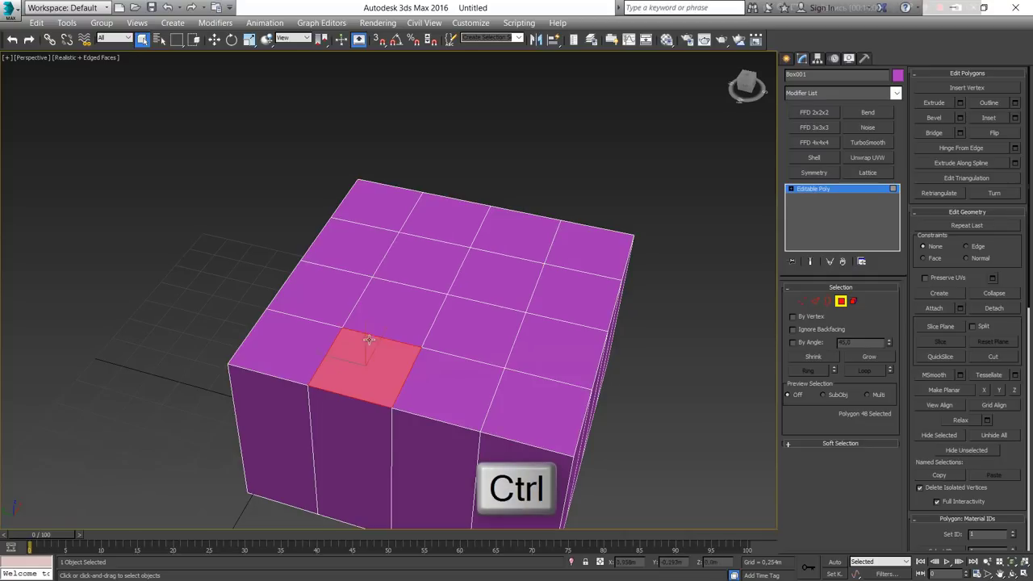
{"action": "left_click", "coordinate": [840, 301]}
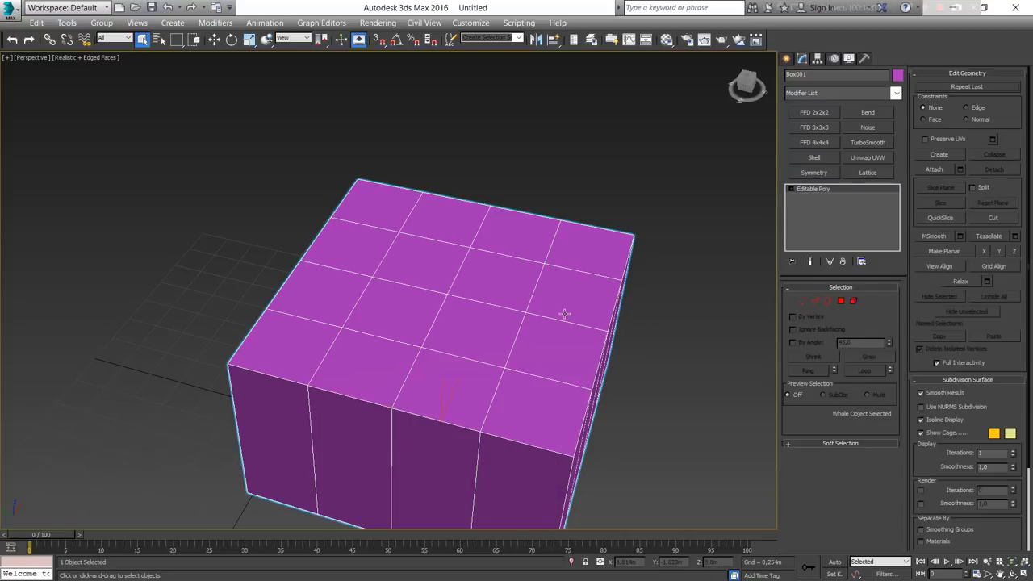
Step: Shift-drag the box left twice to make copies Box002 and Box003
{"action": "key", "text": "w"}
{"action": "scroll", "coordinate": [544, 292], "scroll_direction": "down", "scroll_amount": 3}
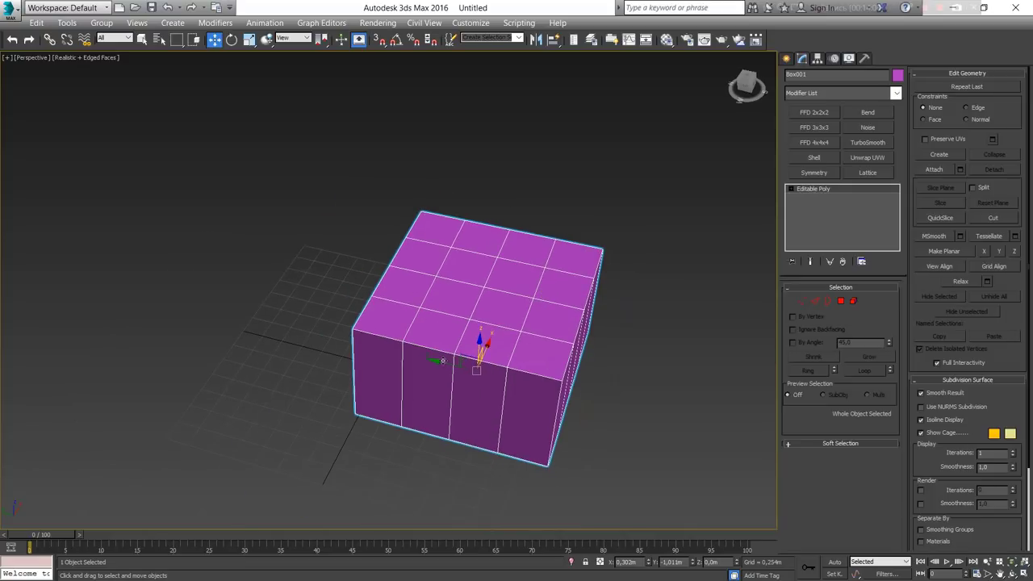
{"action": "left_click_drag", "start_coordinate": [442, 360], "coordinate": [166, 289], "text": "shift"}
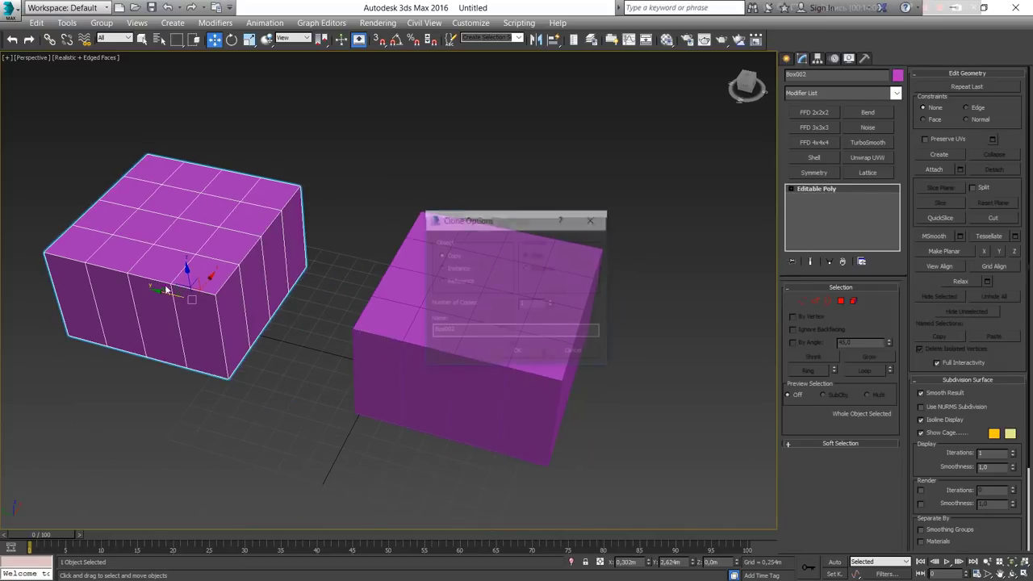
{"action": "left_click", "coordinate": [497, 355]}
{"action": "left_click_drag", "start_coordinate": [214, 276], "coordinate": [8, 242], "text": "shift"}
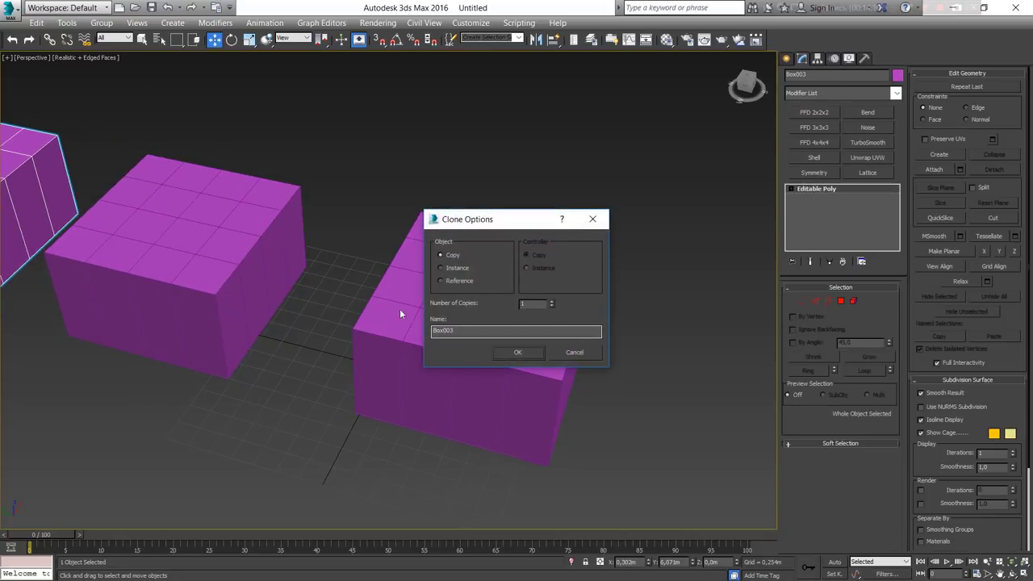
{"action": "left_click", "coordinate": [495, 355]}
Step: Adjust the selection so only the original right-hand box stays selected
{"action": "middle_click_drag", "start_coordinate": [518, 348], "coordinate": [464, 320]}
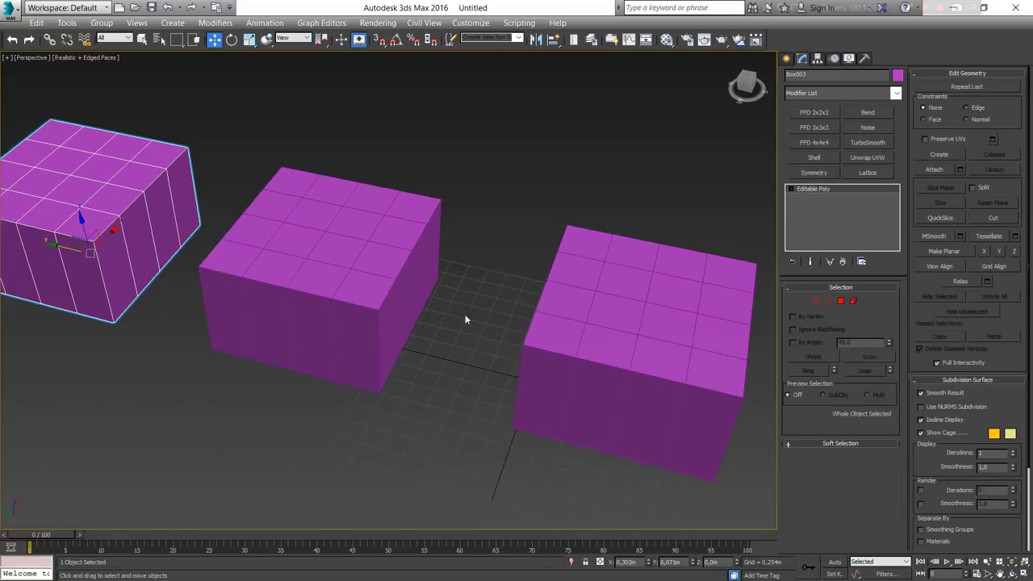
{"action": "left_click", "coordinate": [356, 250], "text": "ctrl"}
{"action": "left_click", "coordinate": [630, 336], "text": "ctrl"}
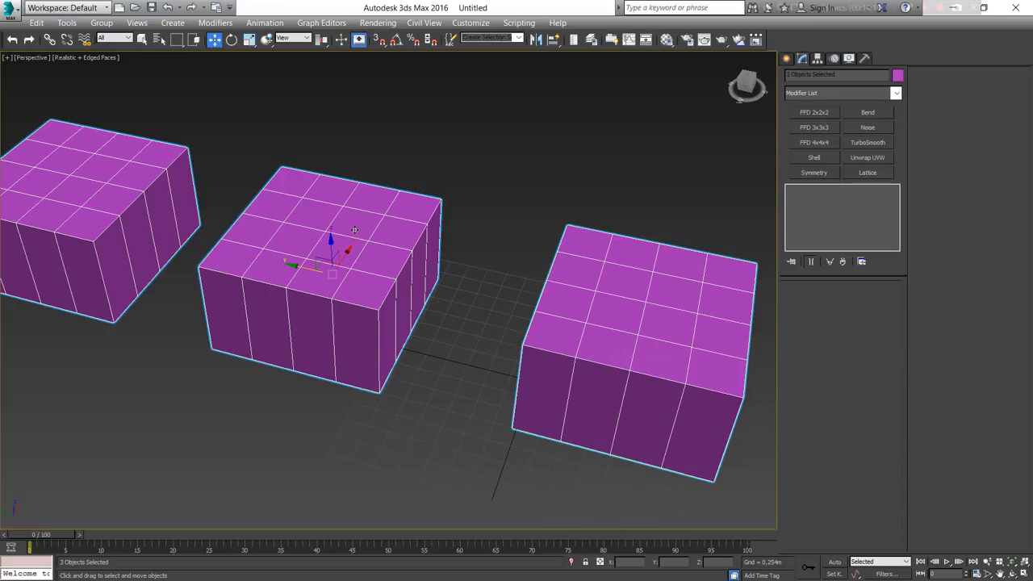
{"action": "left_click", "coordinate": [426, 247], "text": "alt"}
{"action": "left_click", "coordinate": [131, 200], "text": "alt"}
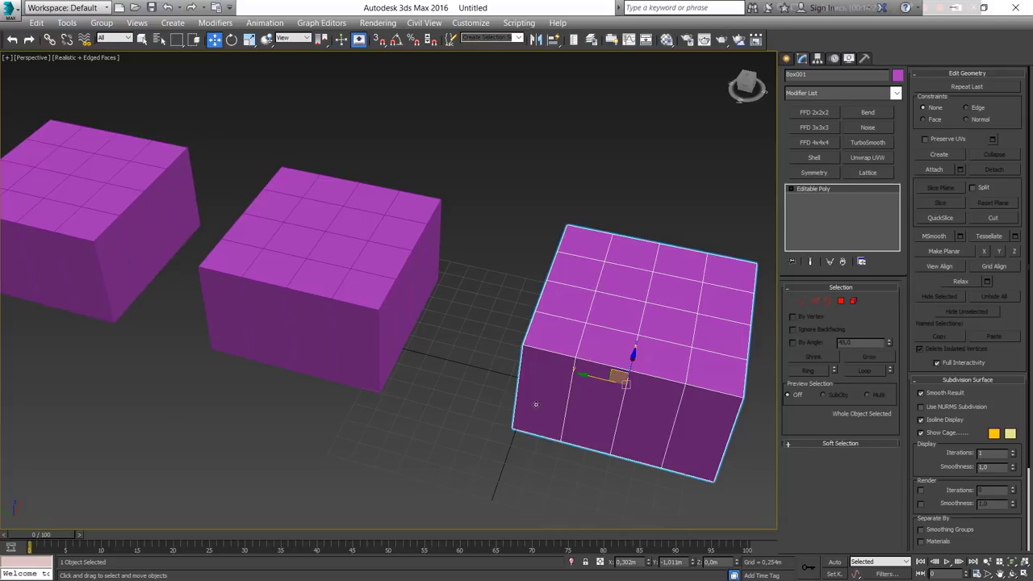
Step: Clone the box leftward as copy Box004 and move it forward out of the row
{"action": "mouse_move", "coordinate": [535, 404]}
{"action": "middle_mouse_down"}
{"action": "mouse_move", "coordinate": [477, 358]}
{"action": "mouse_move", "coordinate": [472, 328]}
{"action": "middle_mouse_up"}
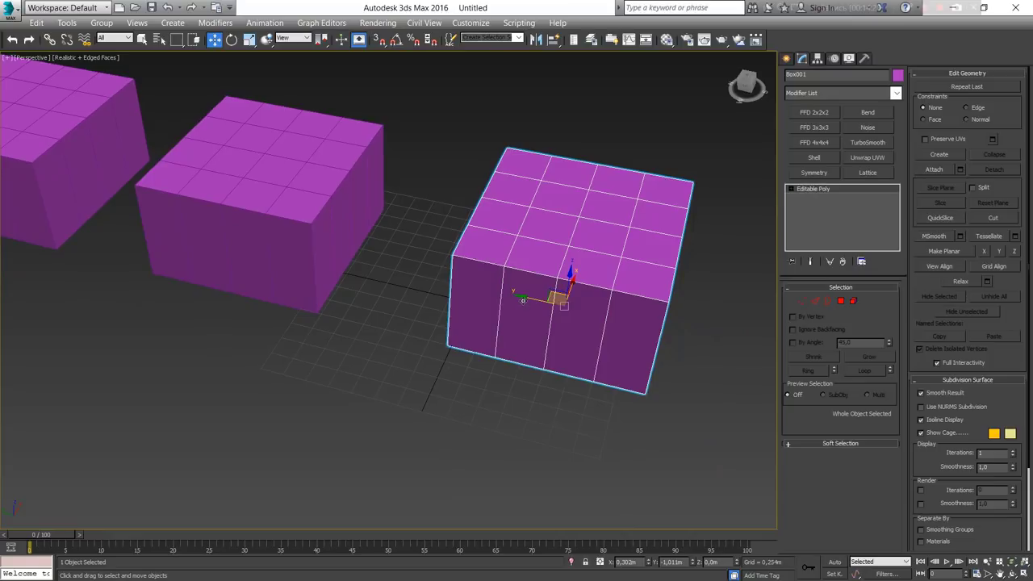
{"action": "key", "text": "shift"}
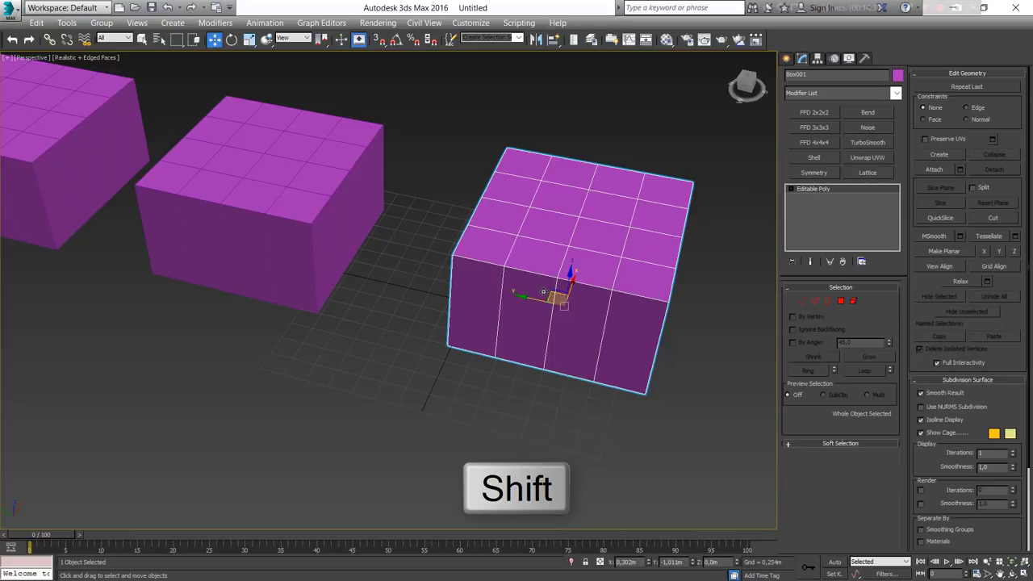
{"action": "left_click_drag", "start_coordinate": [520, 299], "coordinate": [419, 282], "text": "shift"}
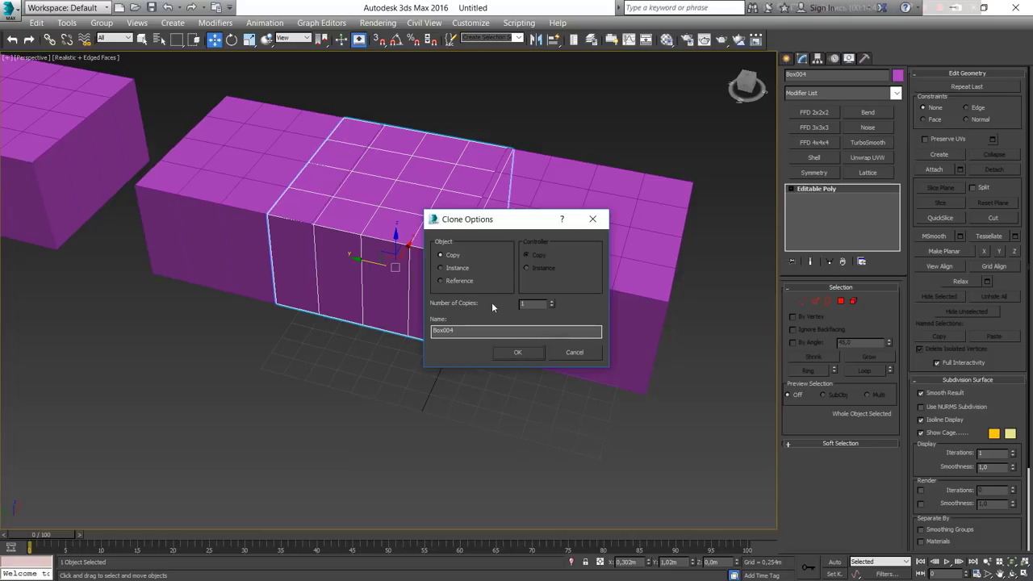
{"action": "left_click", "coordinate": [517, 351]}
{"action": "left_click_drag", "start_coordinate": [434, 278], "coordinate": [267, 392]}
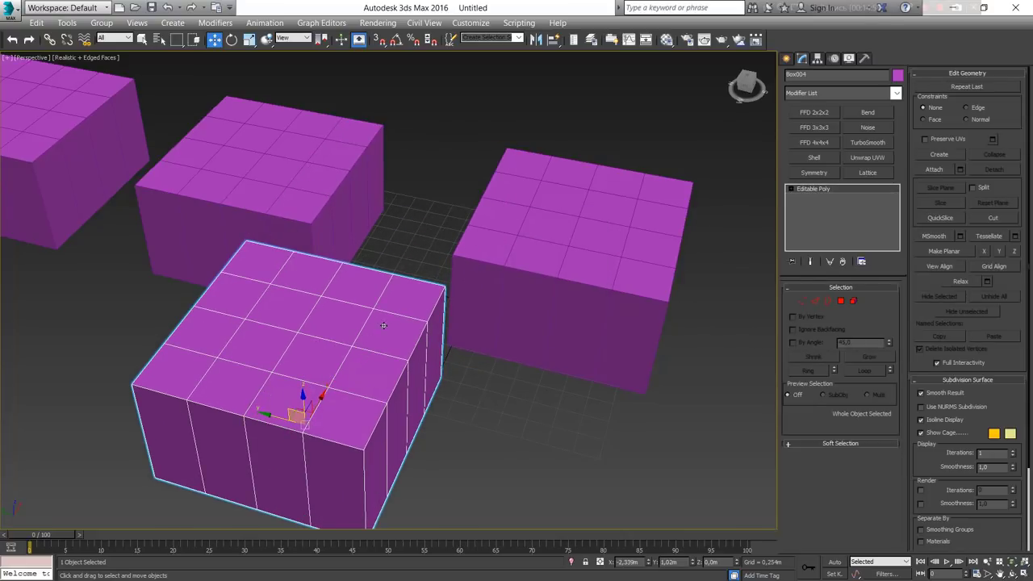
Step: Select a 2x2 block of top polygons on Box004 and extrude it downward into a hole
{"action": "key", "text": "4"}
{"action": "left_click", "coordinate": [274, 349]}
{"action": "left_click", "coordinate": [274, 307], "text": "ctrl"}
{"action": "left_click", "coordinate": [335, 321], "text": "ctrl"}
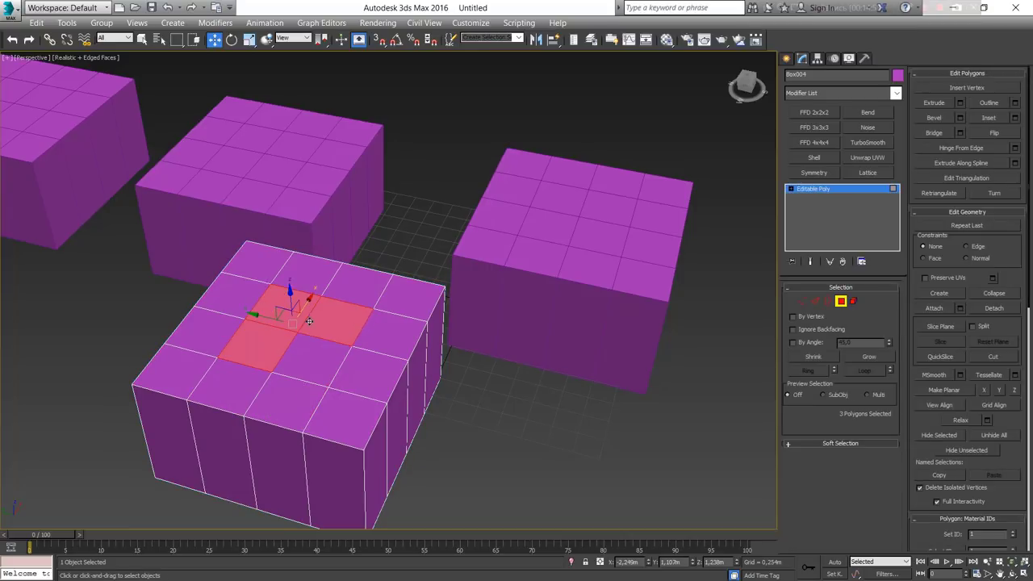
{"action": "left_click", "coordinate": [314, 359], "text": "ctrl"}
{"action": "middle_click_drag", "start_coordinate": [314, 359], "coordinate": [331, 338], "text": "alt"}
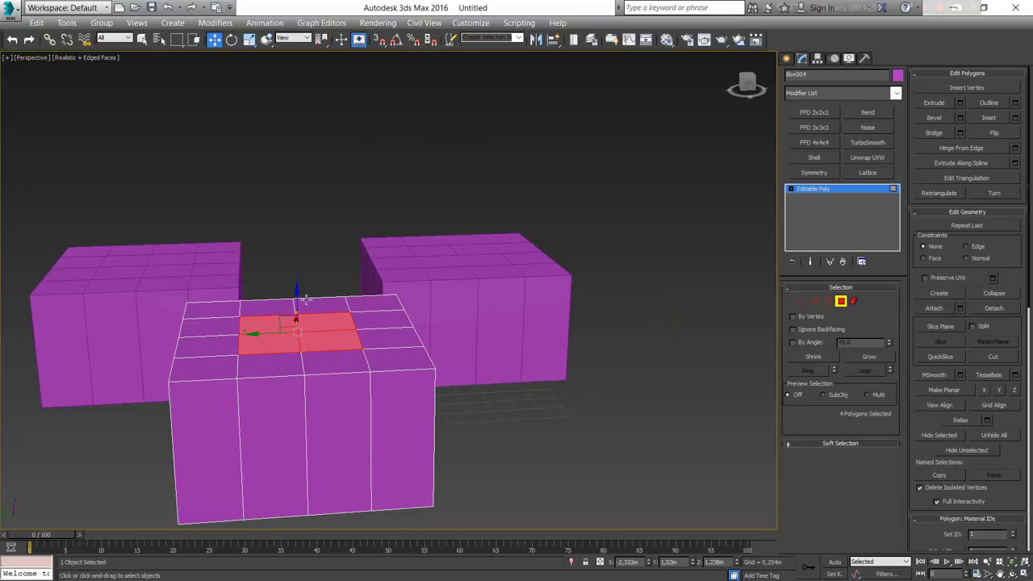
{"action": "key", "text": "shift+e"}
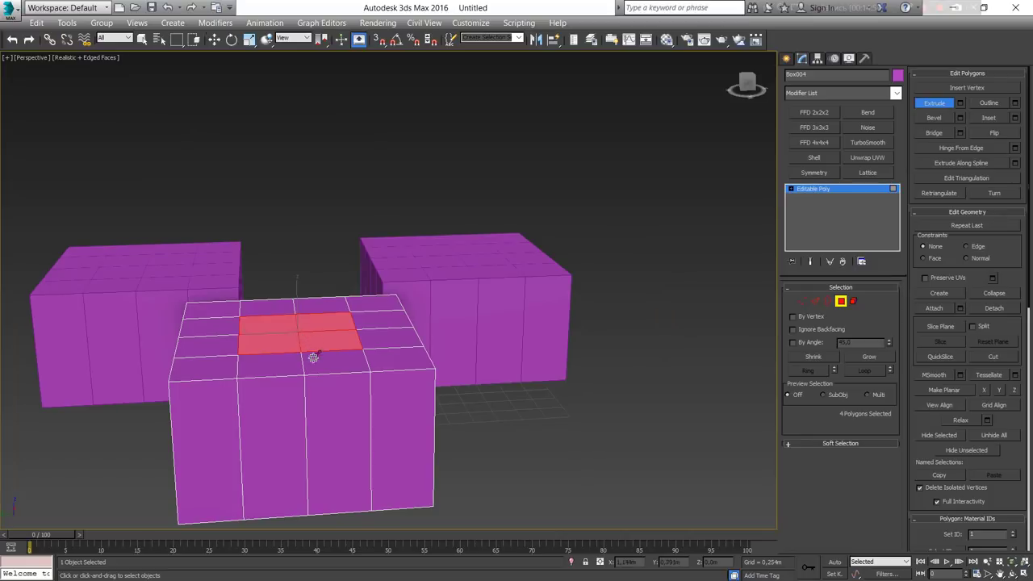
{"action": "left_click_drag", "start_coordinate": [311, 357], "coordinate": [326, 397]}
{"action": "middle_click_drag", "start_coordinate": [326, 396], "coordinate": [399, 359], "text": "alt"}
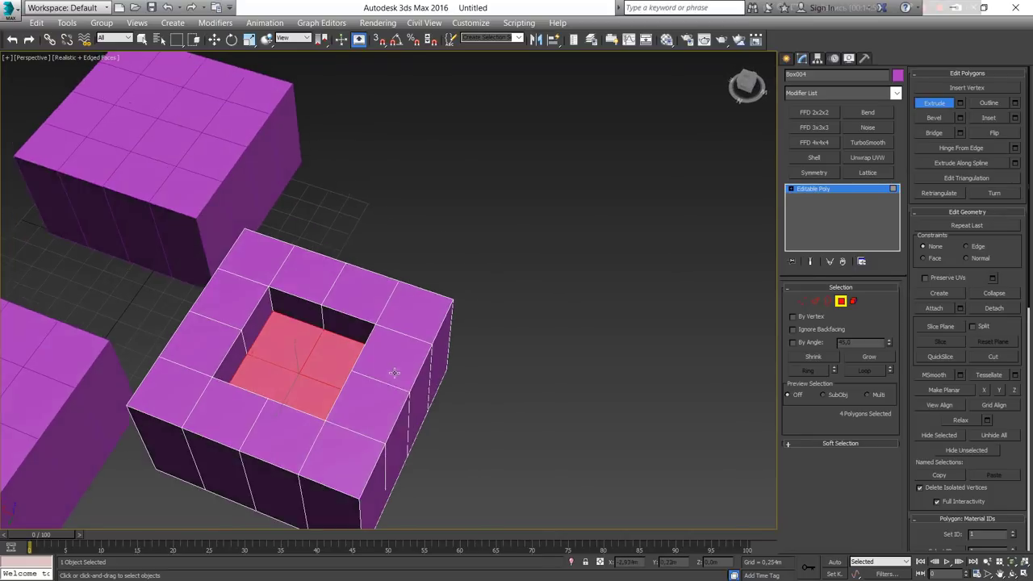
Step: Clear the polygon selection, return to object level, and select Box001
{"action": "left_click", "coordinate": [480, 321]}
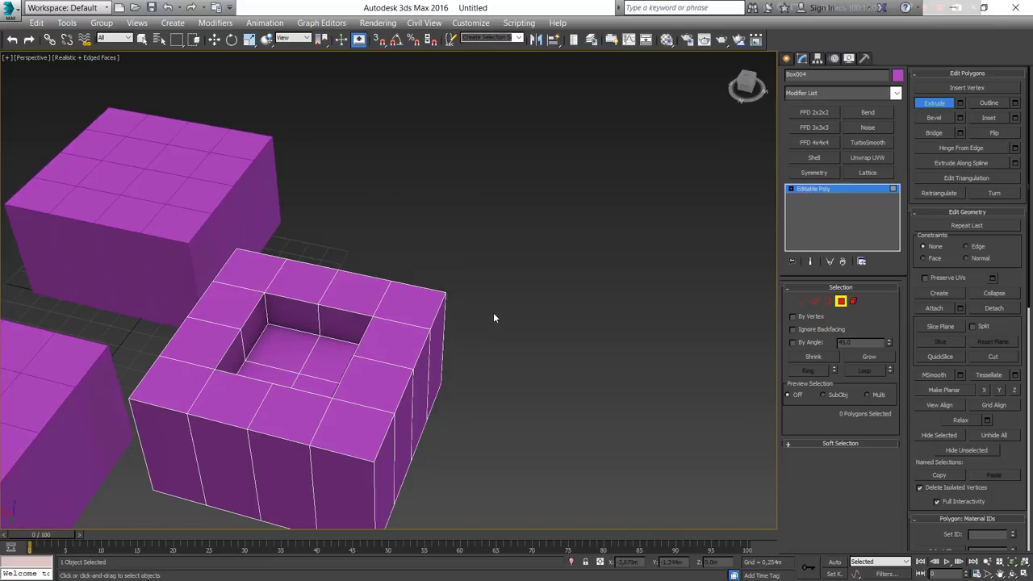
{"action": "key", "text": "4"}
{"action": "left_click", "coordinate": [256, 191]}
{"action": "mouse_move", "coordinate": [438, 288]}
{"action": "middle_mouse_down", "text": "alt"}
{"action": "mouse_move", "coordinate": [352, 287]}
{"action": "mouse_move", "coordinate": [500, 244]}
{"action": "middle_mouse_up", "text": "alt"}
Step: Shift-drag Box001 to the right as an Instance clone, Box005
{"action": "key", "text": "w"}
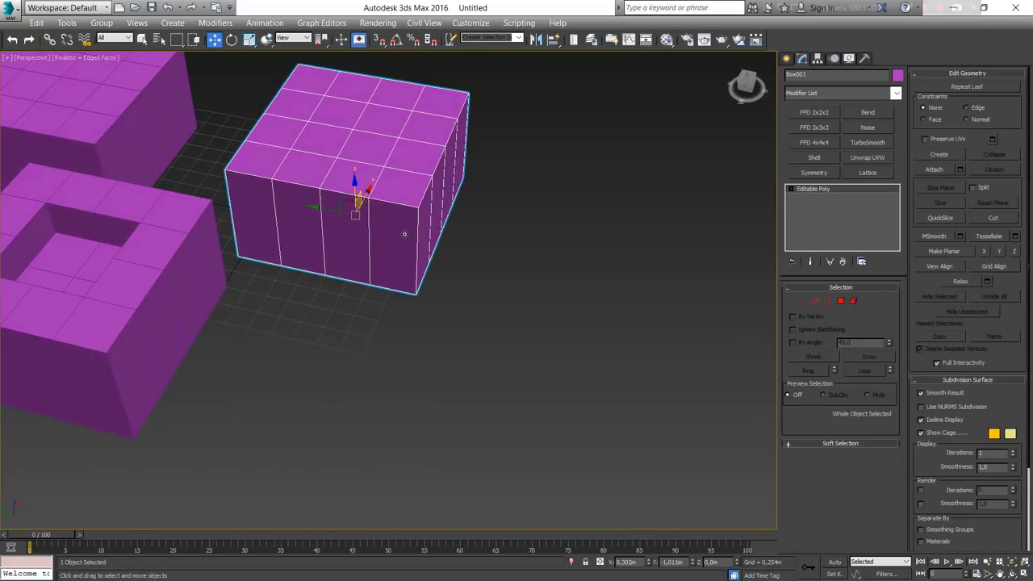
{"action": "left_click_drag", "start_coordinate": [339, 205], "coordinate": [519, 267], "text": "shift"}
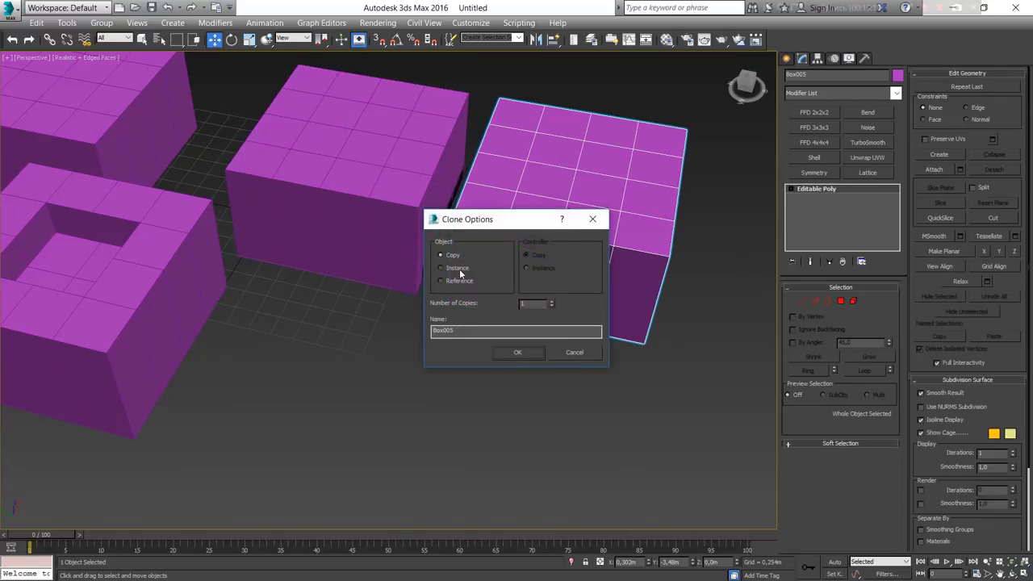
{"action": "left_click", "coordinate": [457, 268]}
{"action": "left_click", "coordinate": [522, 351]}
{"action": "middle_click_drag", "start_coordinate": [532, 251], "coordinate": [541, 297]}
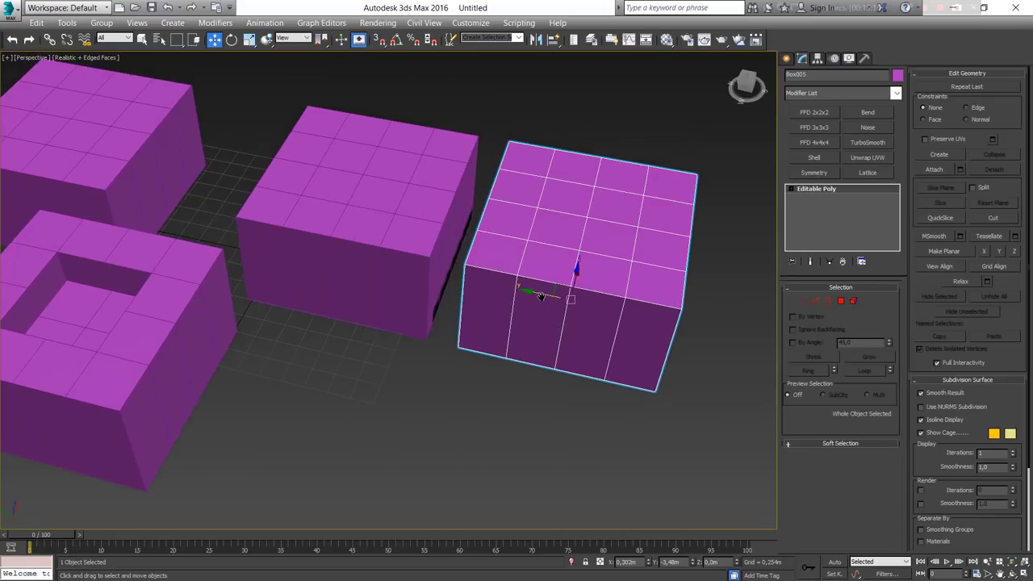
Step: Select Box005's central 2x2 top polygons and extrude them upward into a raised block
{"action": "key", "text": "4"}
{"action": "left_click", "coordinate": [347, 192]}
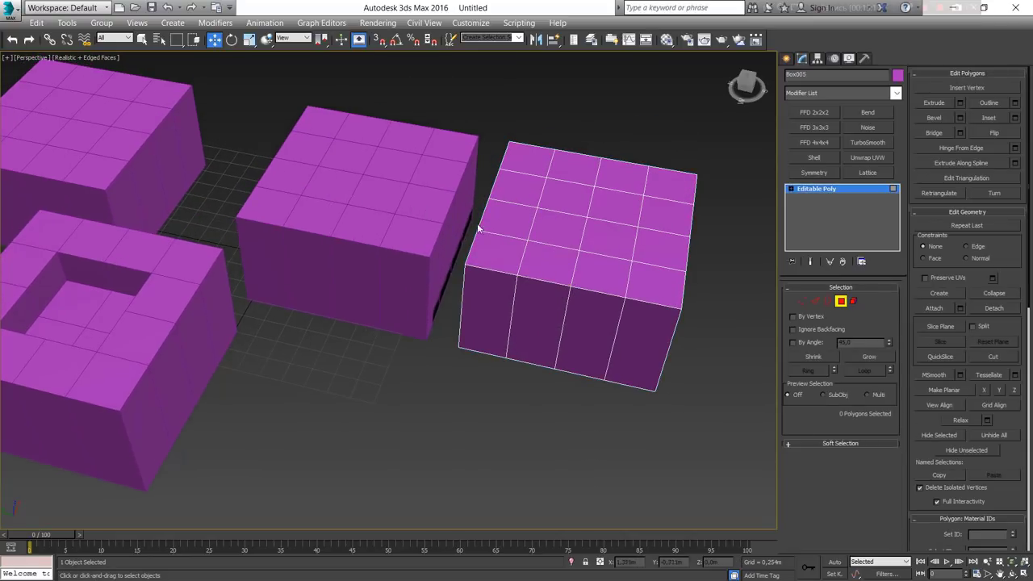
{"action": "left_click", "coordinate": [605, 253]}
{"action": "left_click", "coordinate": [556, 234], "text": "ctrl"}
{"action": "left_click", "coordinate": [613, 198], "text": "ctrl"}
{"action": "left_click", "coordinate": [579, 196], "text": "ctrl"}
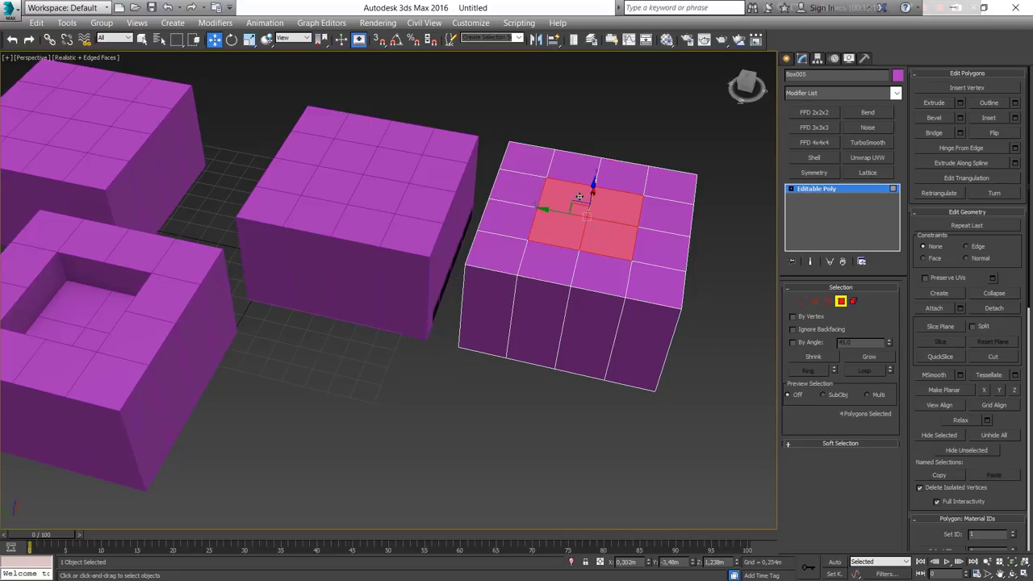
{"action": "middle_click_drag", "start_coordinate": [579, 197], "coordinate": [590, 191], "text": "alt"}
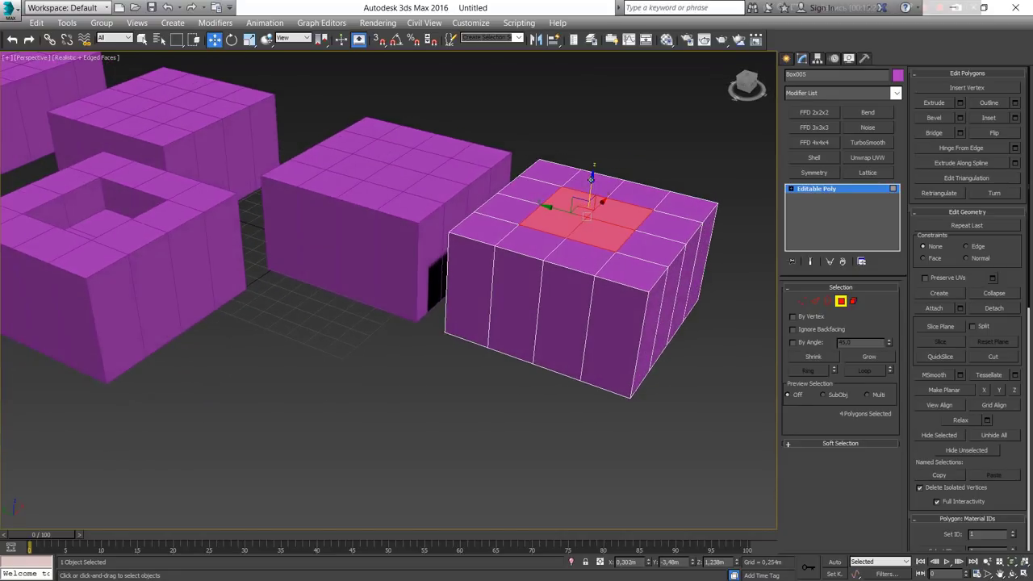
{"action": "left_click_drag", "start_coordinate": [591, 190], "coordinate": [369, 185]}
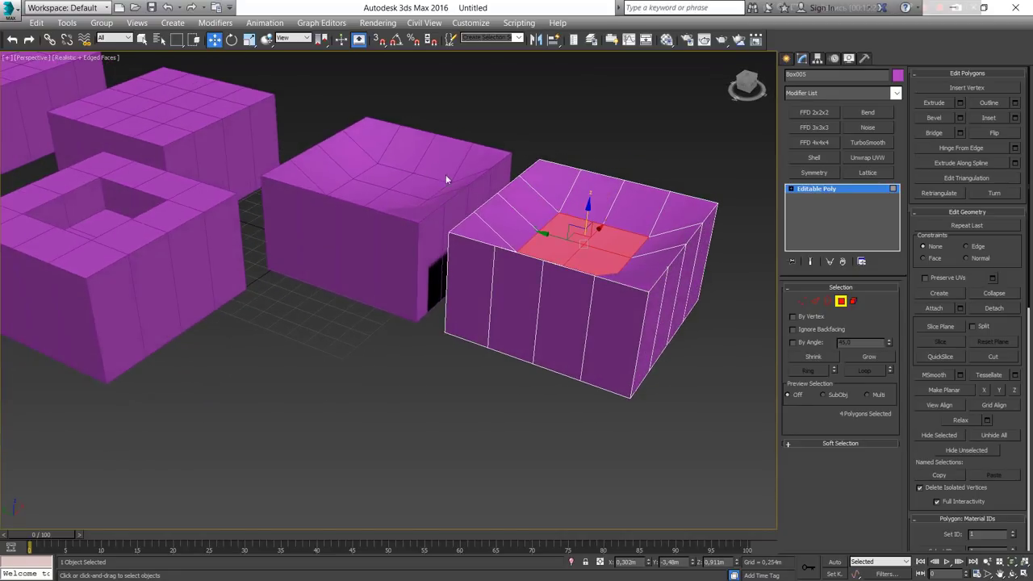
{"action": "key", "text": "ctrl+z"}
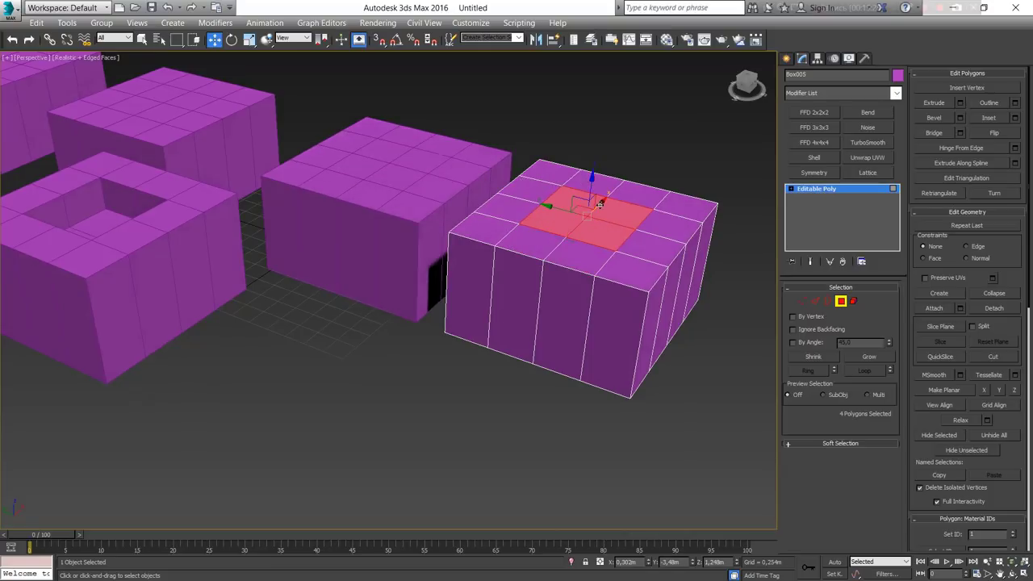
{"action": "key", "text": "shift+e"}
{"action": "left_click_drag", "start_coordinate": [589, 201], "coordinate": [604, 151]}
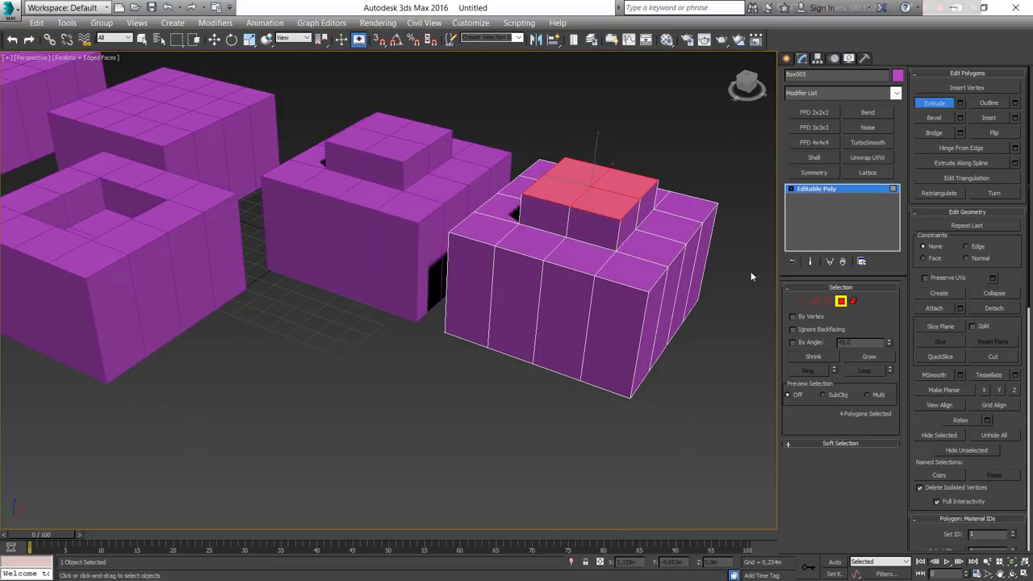
{"action": "key", "text": "4"}
{"action": "key", "text": "r"}
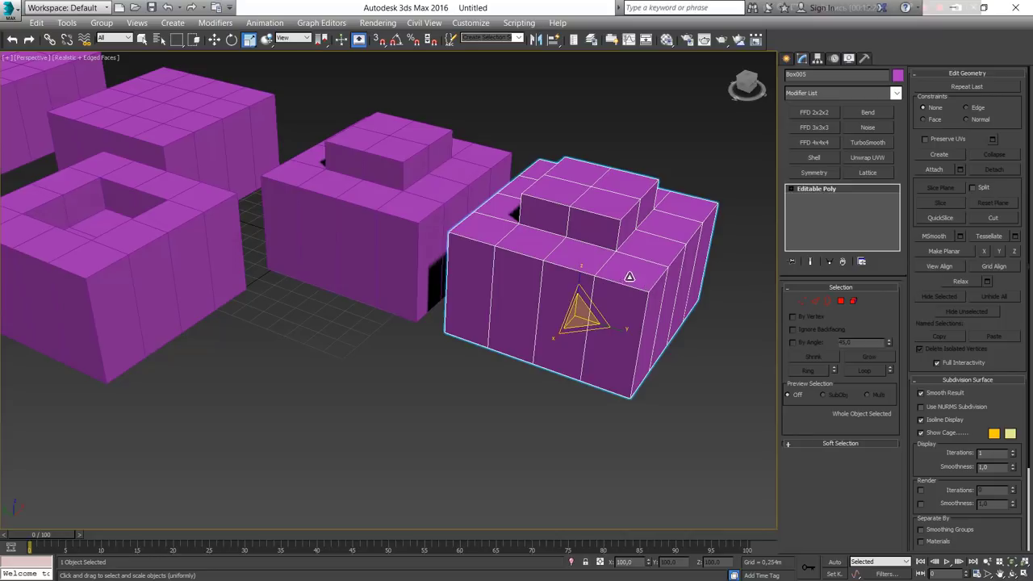
{"action": "key", "text": "ctrl+z"}
{"action": "mouse_move", "coordinate": [597, 274]}
{"action": "middle_mouse_down", "text": "alt"}
{"action": "mouse_move", "coordinate": [578, 274]}
{"action": "mouse_move", "coordinate": [560, 299]}
{"action": "middle_mouse_up", "text": "alt"}
{"action": "scroll", "coordinate": [560, 299], "scroll_direction": "down", "scroll_amount": 3}
{"action": "key", "text": "w"}
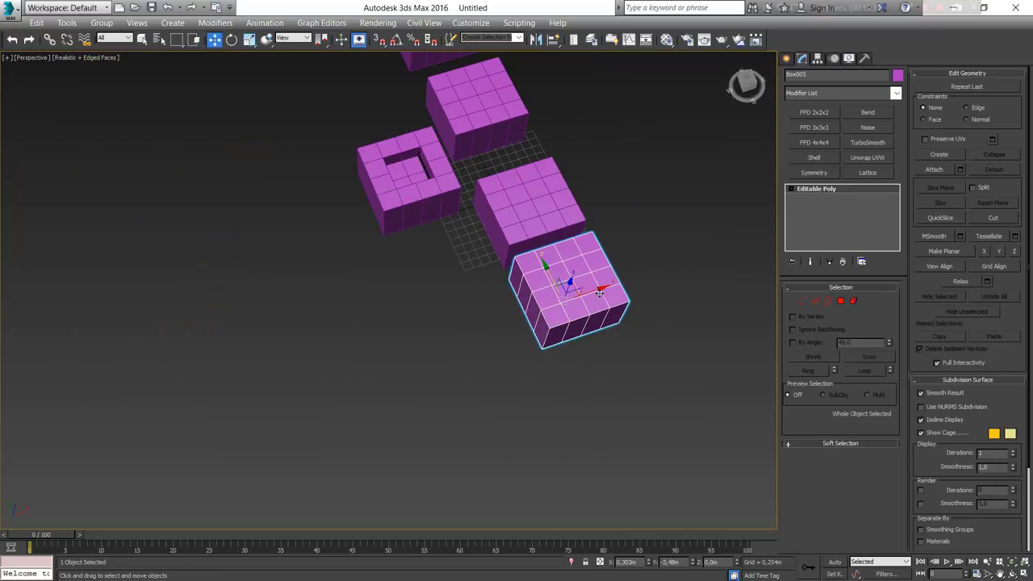
{"action": "mouse_move", "coordinate": [599, 292]}
{"action": "left_mouse_down", "text": "shift"}
{"action": "mouse_move", "coordinate": [535, 312]}
{"action": "mouse_move", "coordinate": [621, 282]}
{"action": "left_mouse_up", "text": "shift"}
{"action": "left_click", "coordinate": [571, 351]}
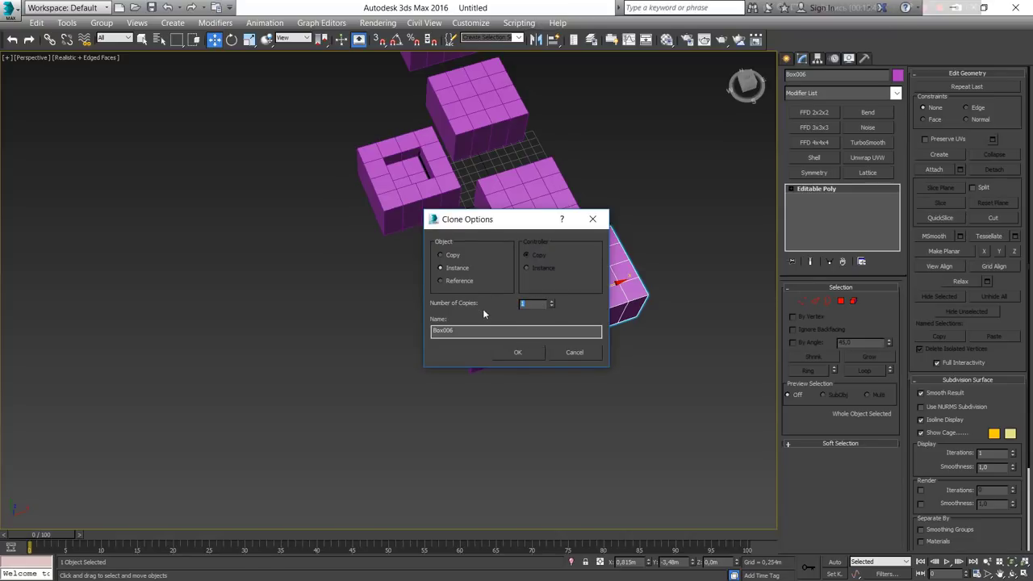
{"action": "left_click", "coordinate": [518, 351]}
{"action": "middle_click_drag", "start_coordinate": [603, 296], "coordinate": [477, 339]}
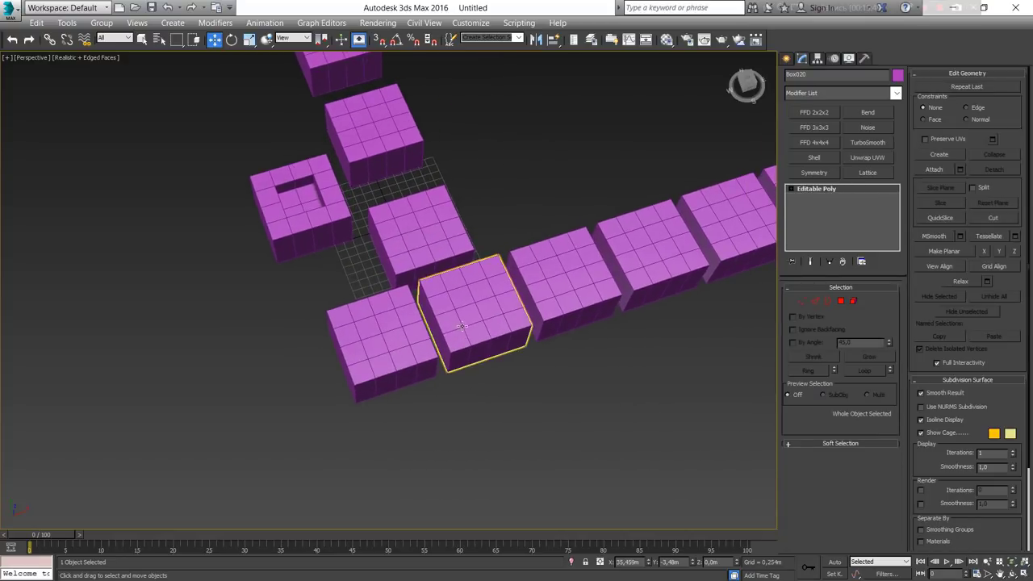
{"action": "scroll", "coordinate": [431, 339], "scroll_direction": "up", "scroll_amount": 10}
{"action": "middle_click_drag", "start_coordinate": [440, 306], "coordinate": [444, 284], "text": "alt"}
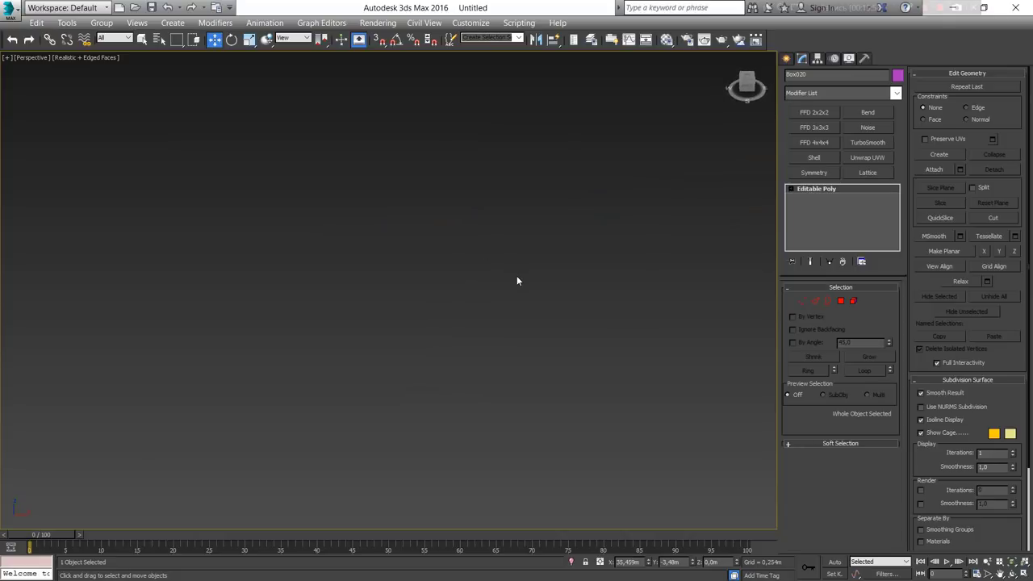
{"action": "key", "text": "z"}
{"action": "scroll", "coordinate": [517, 278], "scroll_direction": "down", "scroll_amount": 3}
{"action": "scroll", "coordinate": [517, 278], "scroll_direction": "down", "scroll_amount": 3}
{"action": "mouse_move", "coordinate": [448, 309]}
{"action": "middle_mouse_down", "text": "alt"}
{"action": "mouse_move", "coordinate": [440, 373]}
{"action": "mouse_move", "coordinate": [387, 323]}
{"action": "mouse_move", "coordinate": [570, 409]}
{"action": "mouse_move", "coordinate": [578, 371]}
{"action": "mouse_move", "coordinate": [697, 285]}
{"action": "middle_mouse_up", "text": "alt"}
{"action": "mouse_move", "coordinate": [241, 314]}
{"action": "middle_mouse_down", "text": "alt"}
{"action": "mouse_move", "coordinate": [500, 278]}
{"action": "mouse_move", "coordinate": [424, 267]}
{"action": "mouse_move", "coordinate": [435, 266]}
{"action": "middle_mouse_up", "text": "alt"}
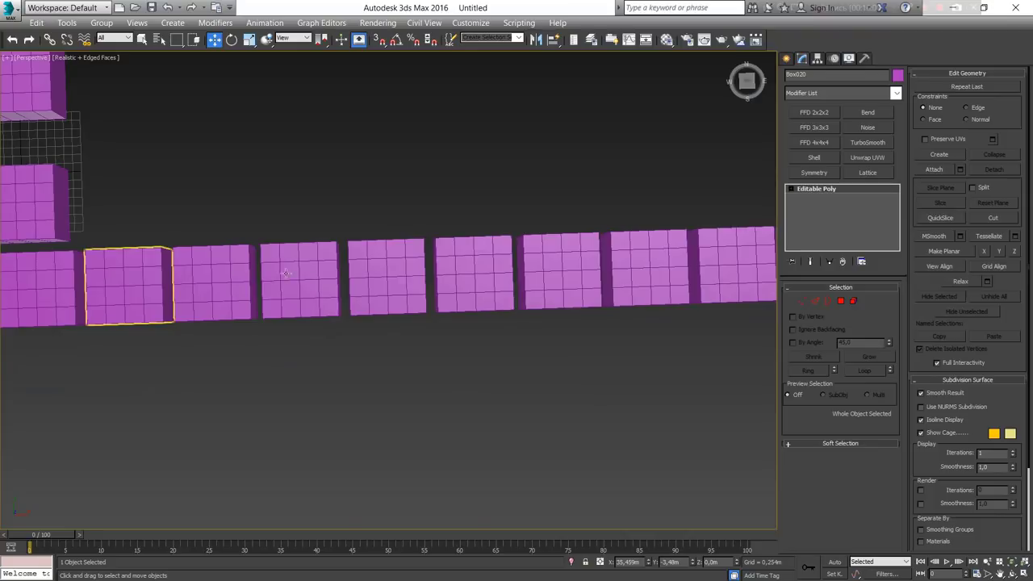
{"action": "middle_click_drag", "start_coordinate": [93, 285], "coordinate": [403, 266], "text": "alt"}
{"action": "middle_click_drag", "start_coordinate": [234, 266], "coordinate": [330, 200], "text": "alt"}
{"action": "left_click", "coordinate": [330, 200]}
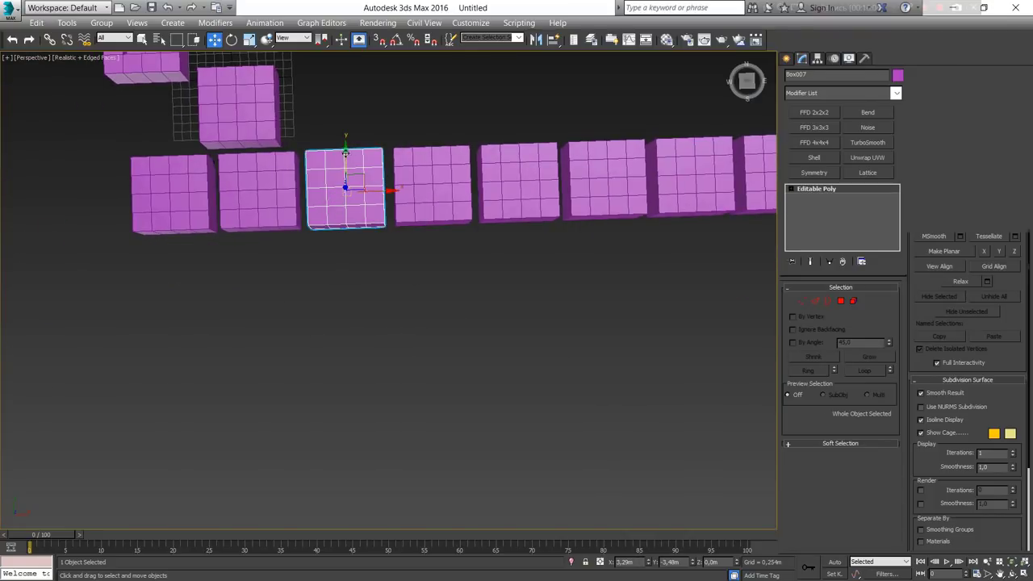
{"action": "left_click_drag", "start_coordinate": [345, 150], "coordinate": [350, 313], "text": "shift"}
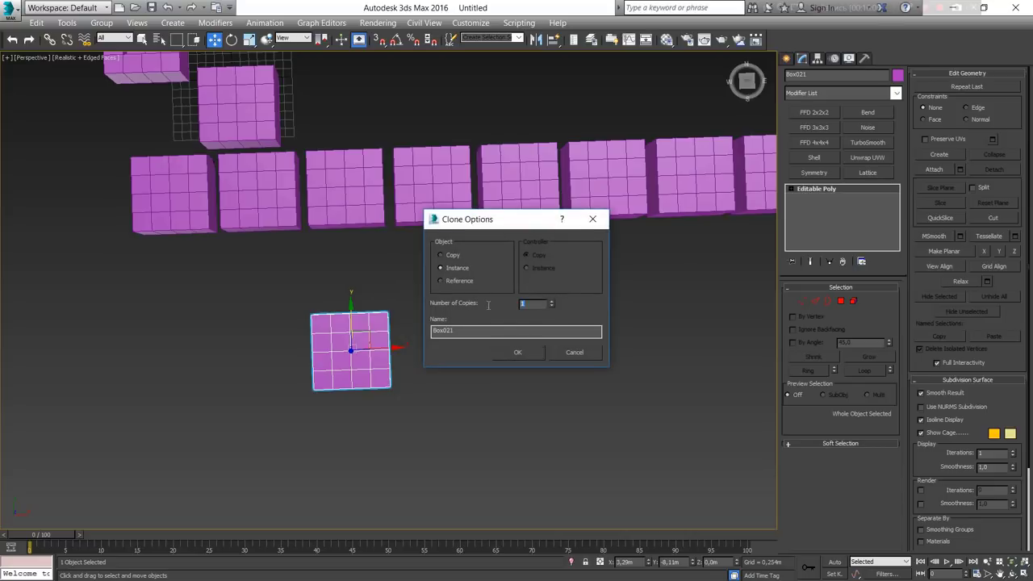
{"action": "left_click", "coordinate": [523, 356]}
{"action": "middle_click_drag", "start_coordinate": [418, 361], "coordinate": [576, 282]}
{"action": "scroll", "coordinate": [576, 282], "scroll_direction": "down", "scroll_amount": 5}
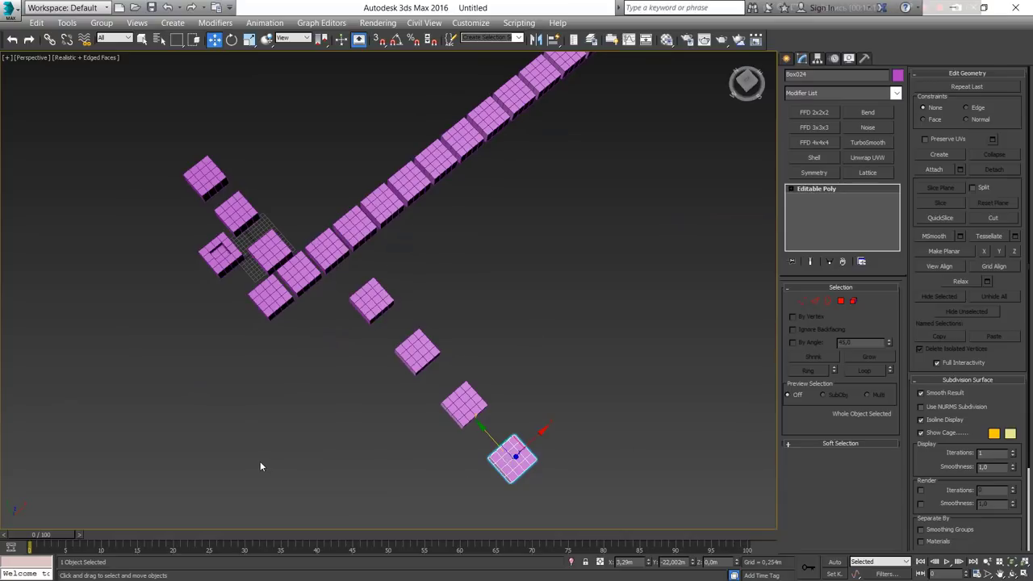
{"action": "left_click_drag", "start_coordinate": [658, 575], "coordinate": [659, 569]}
Step: Delete the four copies, then reselect Box007 and enter Polygon mode
{"action": "key", "text": "Delete"}
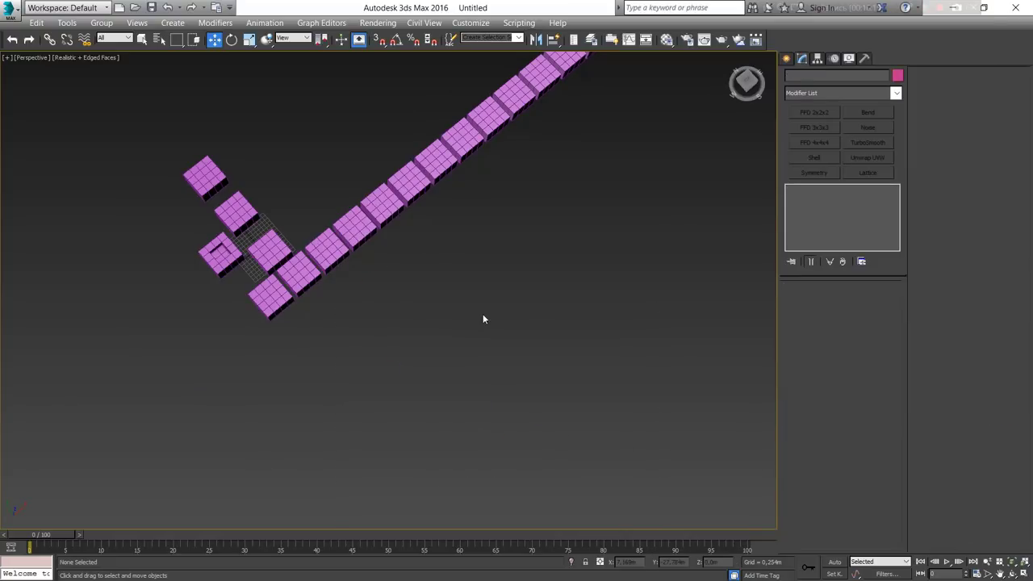
{"action": "mouse_move", "coordinate": [483, 318]}
{"action": "middle_mouse_down", "text": "alt"}
{"action": "mouse_move", "coordinate": [463, 376]}
{"action": "mouse_move", "coordinate": [468, 429]}
{"action": "mouse_move", "coordinate": [452, 387]}
{"action": "middle_mouse_up", "text": "alt"}
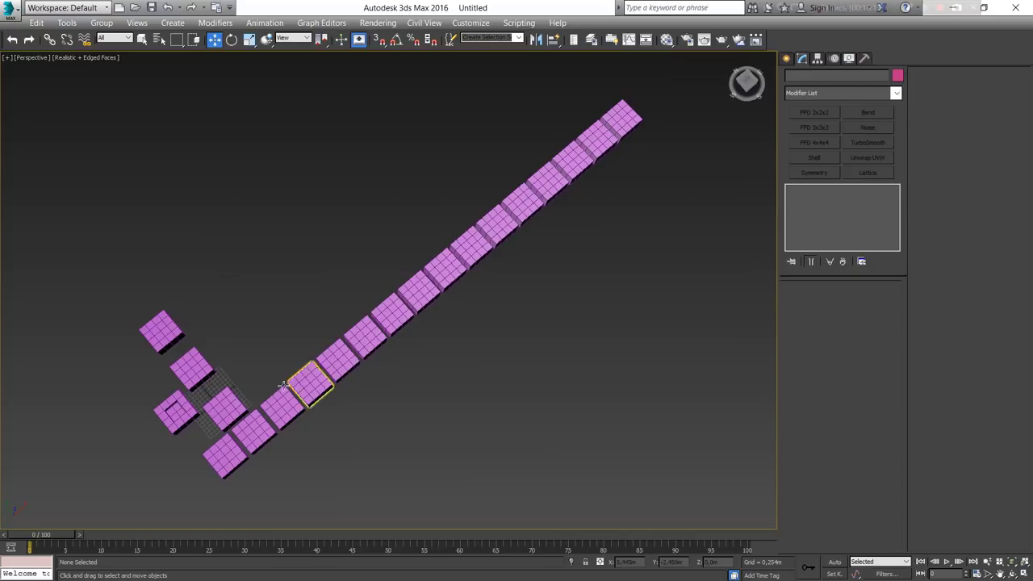
{"action": "scroll", "coordinate": [327, 394], "scroll_direction": "up", "scroll_amount": 3}
{"action": "scroll", "coordinate": [327, 394], "scroll_direction": "up", "scroll_amount": 3}
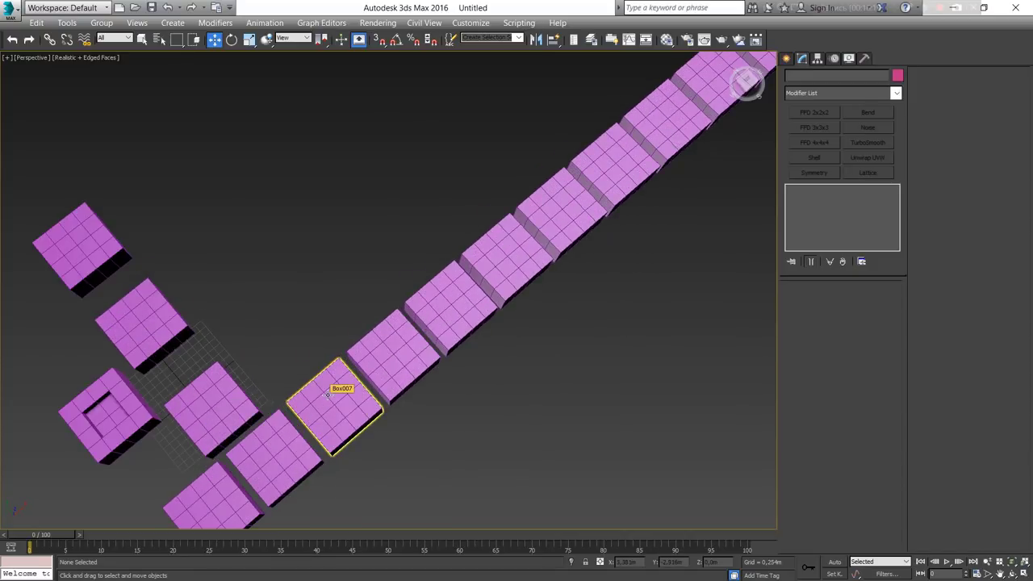
{"action": "left_click", "coordinate": [328, 393]}
{"action": "key", "text": "4"}
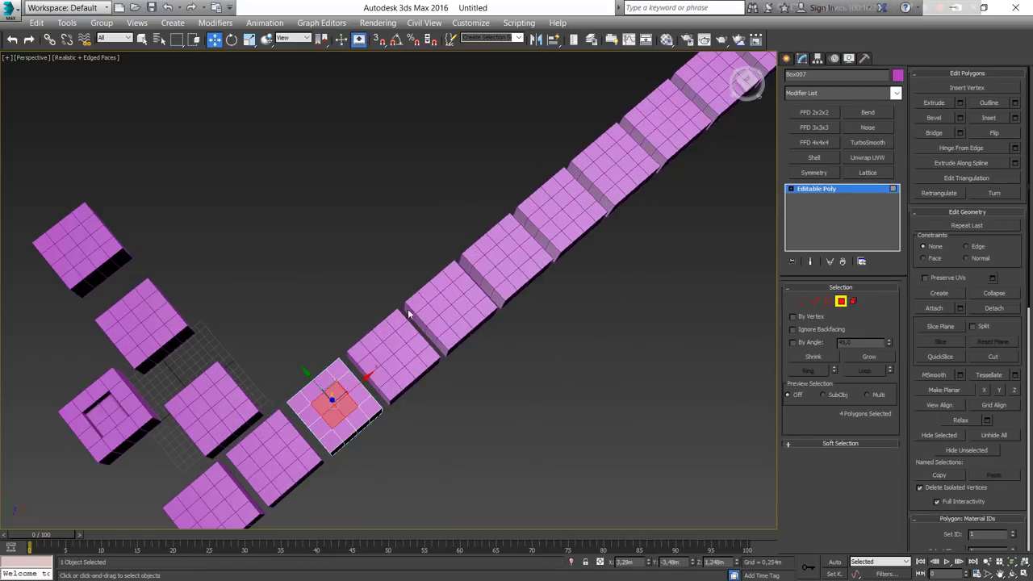
Step: Extrude Box007's four central top polygons upward into a raised block
{"action": "mouse_move", "coordinate": [614, 234]}
{"action": "middle_mouse_down", "text": "alt"}
{"action": "mouse_move", "coordinate": [632, 190]}
{"action": "mouse_move", "coordinate": [510, 260]}
{"action": "middle_mouse_up", "text": "alt"}
{"action": "scroll", "coordinate": [480, 355], "scroll_direction": "up", "scroll_amount": 3}
{"action": "scroll", "coordinate": [480, 362], "scroll_direction": "down", "scroll_amount": 2}
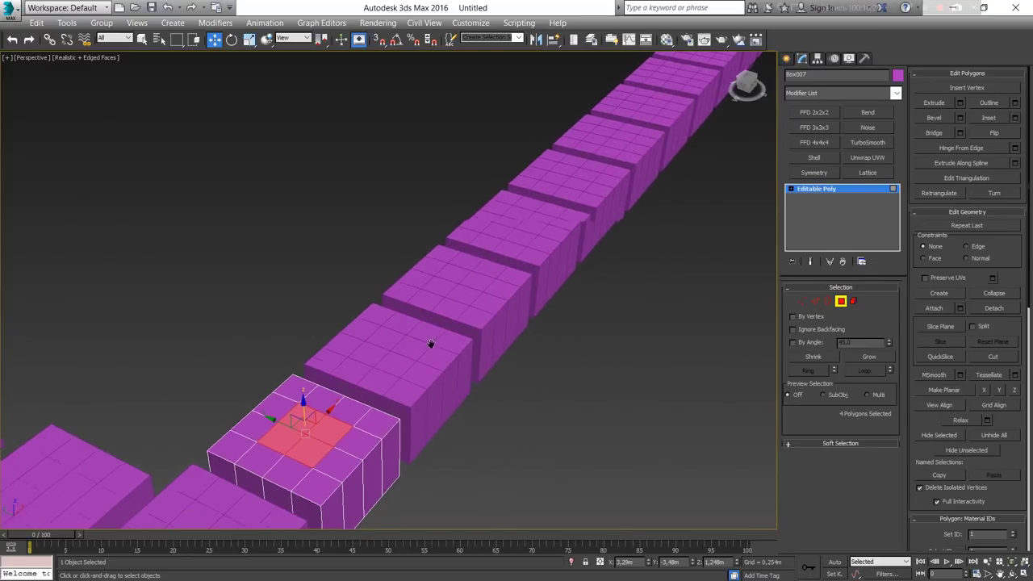
{"action": "scroll", "coordinate": [431, 345], "scroll_direction": "down", "scroll_amount": 1}
{"action": "key", "text": "shift+e"}
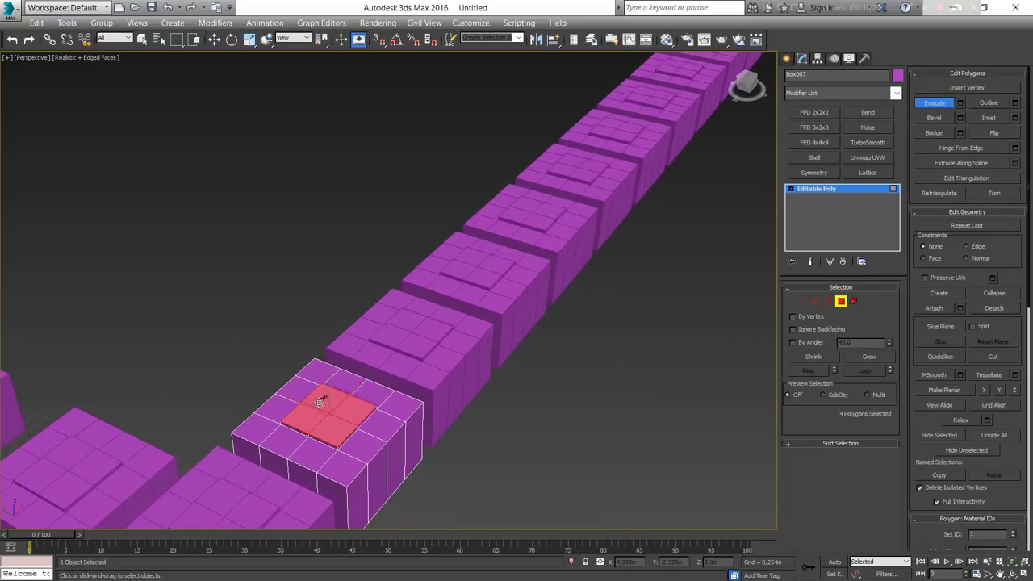
{"action": "left_click_drag", "start_coordinate": [321, 397], "coordinate": [321, 277]}
{"action": "mouse_move", "coordinate": [427, 397]}
{"action": "middle_mouse_down", "text": "alt"}
{"action": "mouse_move", "coordinate": [410, 368]}
{"action": "mouse_move", "coordinate": [108, 230]}
{"action": "middle_mouse_up", "text": "alt"}
{"action": "scroll", "coordinate": [218, 269], "scroll_direction": "down", "scroll_amount": 2}
{"action": "mouse_move", "coordinate": [358, 274]}
{"action": "middle_mouse_down", "text": "alt"}
{"action": "mouse_move", "coordinate": [276, 279]}
{"action": "mouse_move", "coordinate": [422, 282]}
{"action": "mouse_move", "coordinate": [366, 273]}
{"action": "mouse_move", "coordinate": [497, 313]}
{"action": "middle_mouse_up", "text": "alt"}
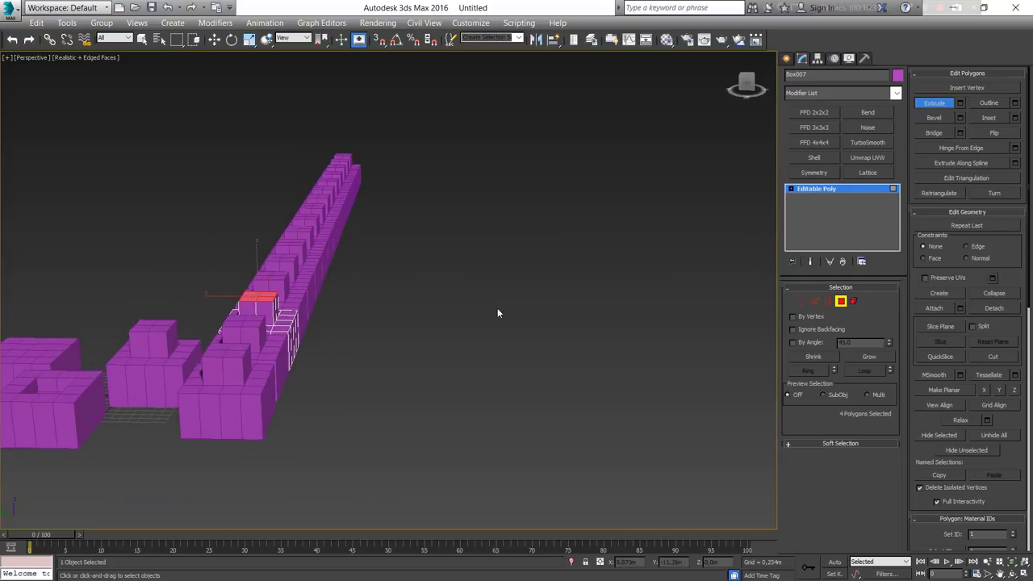
{"action": "middle_click_drag", "start_coordinate": [403, 307], "coordinate": [348, 295]}
Step: Squash Box007 vertically with Scale, rotate it so its block tilts, then deselect it
{"action": "key", "text": "4"}
{"action": "key", "text": "r"}
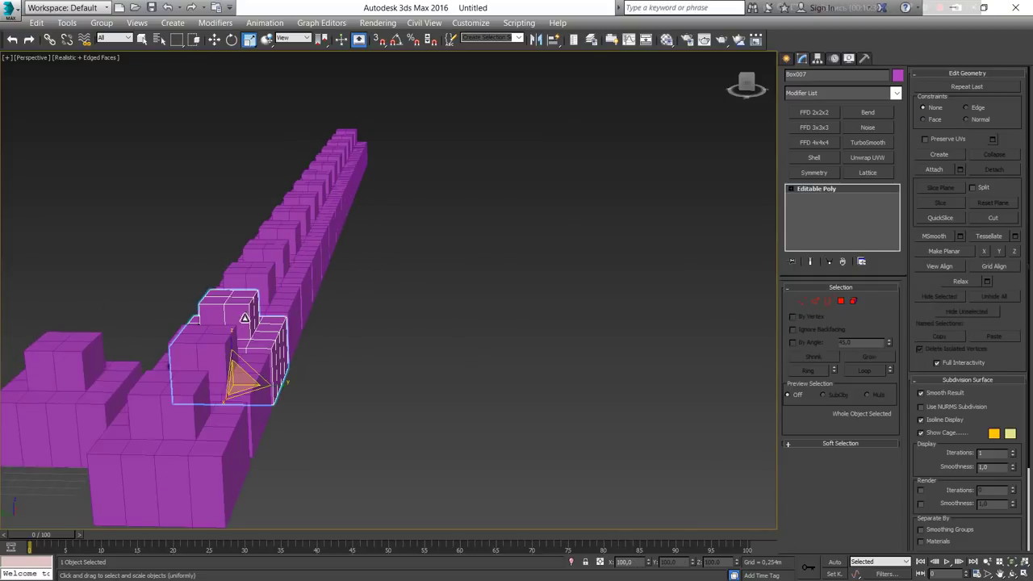
{"action": "middle_click_drag", "start_coordinate": [269, 363], "coordinate": [242, 338], "text": "alt"}
{"action": "mouse_move", "coordinate": [234, 331]}
{"action": "left_mouse_down"}
{"action": "mouse_move", "coordinate": [234, 354]}
{"action": "mouse_move", "coordinate": [234, 266]}
{"action": "mouse_move", "coordinate": [225, 308]}
{"action": "left_mouse_up"}
{"action": "key", "text": "e"}
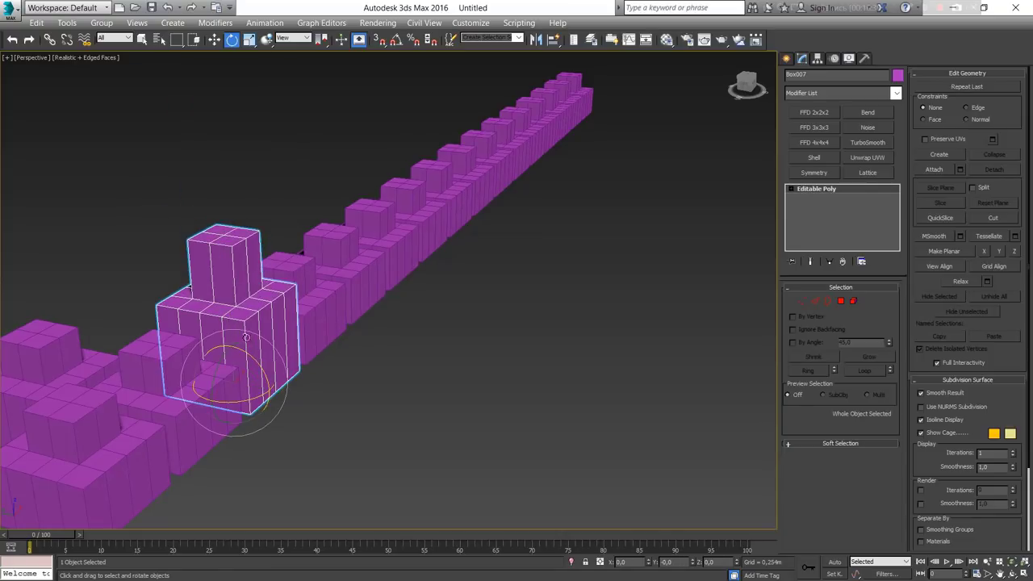
{"action": "left_click_drag", "start_coordinate": [242, 397], "coordinate": [222, 436]}
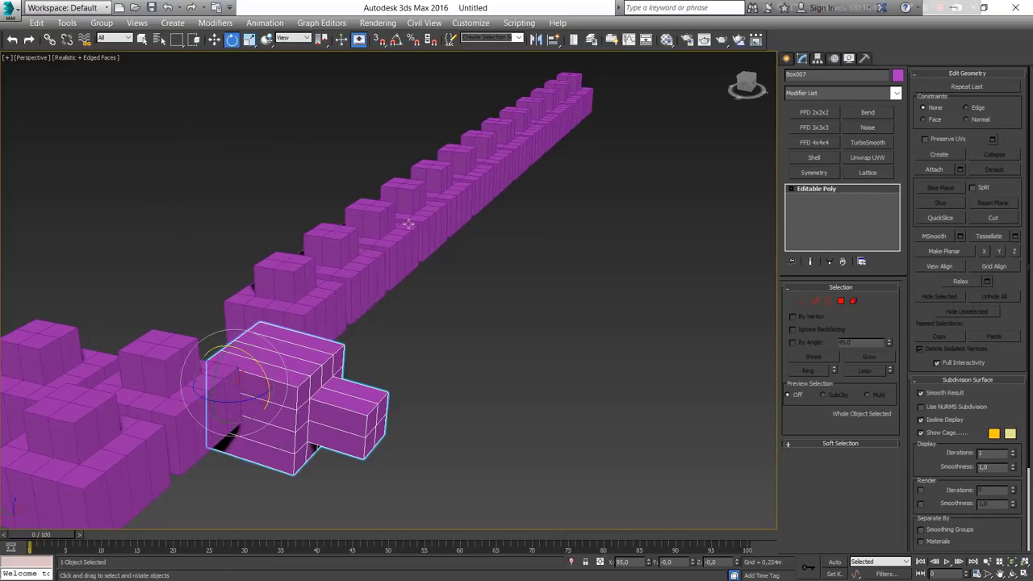
{"action": "mouse_move", "coordinate": [408, 223]}
{"action": "middle_mouse_down", "text": "alt"}
{"action": "mouse_move", "coordinate": [397, 296]}
{"action": "mouse_move", "coordinate": [296, 288]}
{"action": "middle_mouse_up", "text": "alt"}
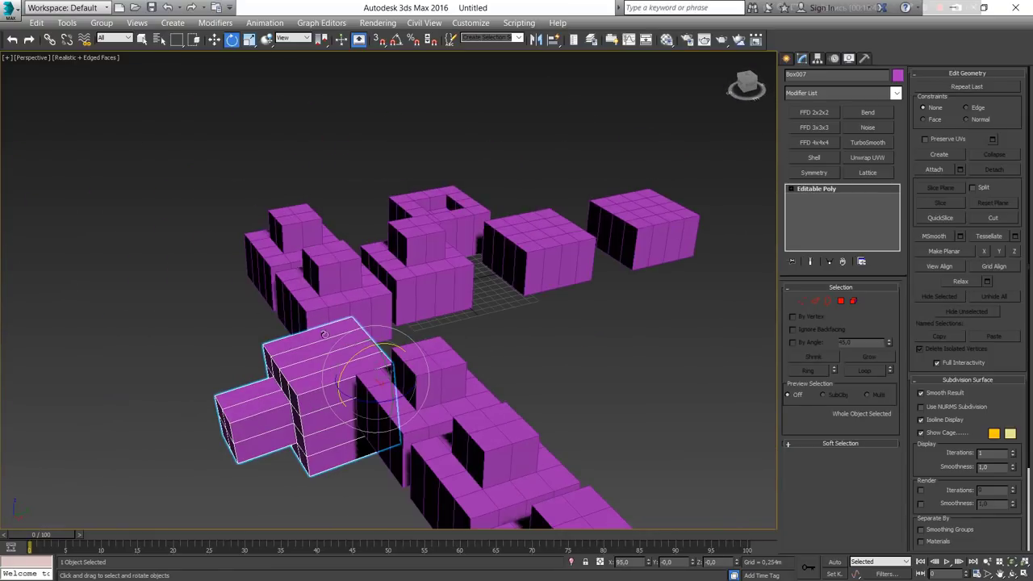
{"action": "left_click_drag", "start_coordinate": [340, 376], "coordinate": [420, 339]}
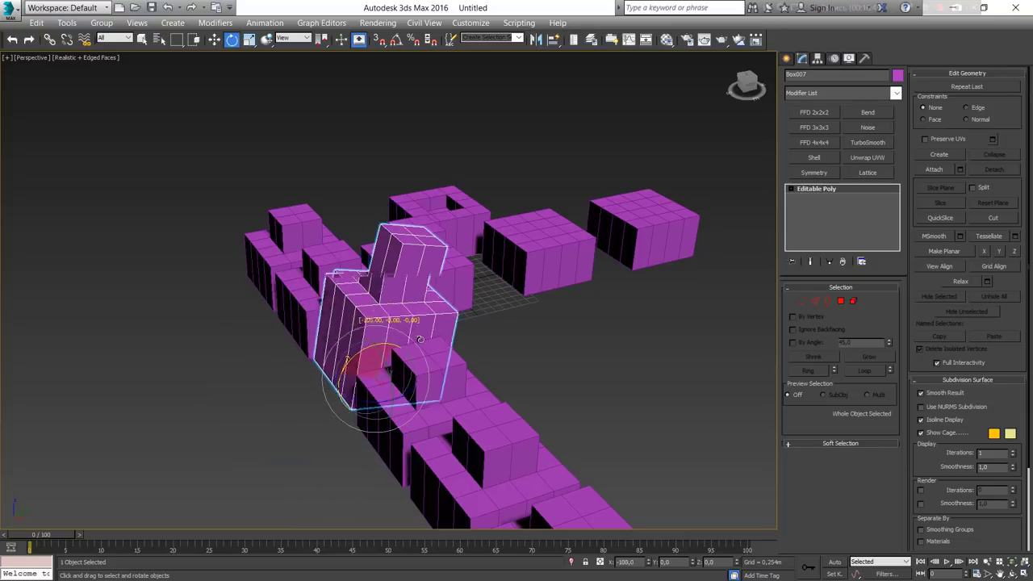
{"action": "left_click", "coordinate": [669, 312]}
Step: Shift-drag Box002 toward the lower right to create Reference clones
{"action": "key", "text": "w"}
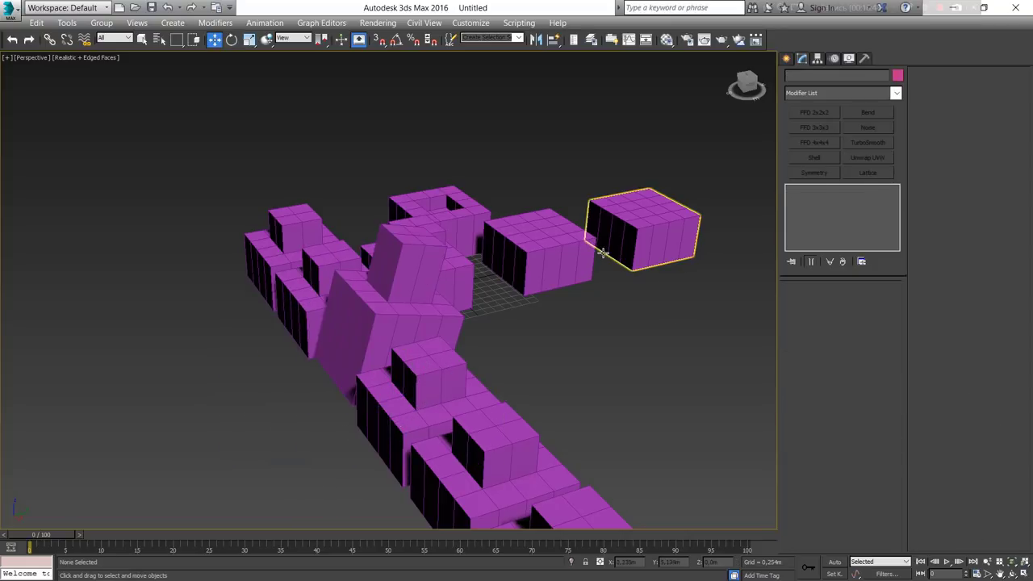
{"action": "left_click", "coordinate": [603, 252]}
{"action": "left_click", "coordinate": [579, 256]}
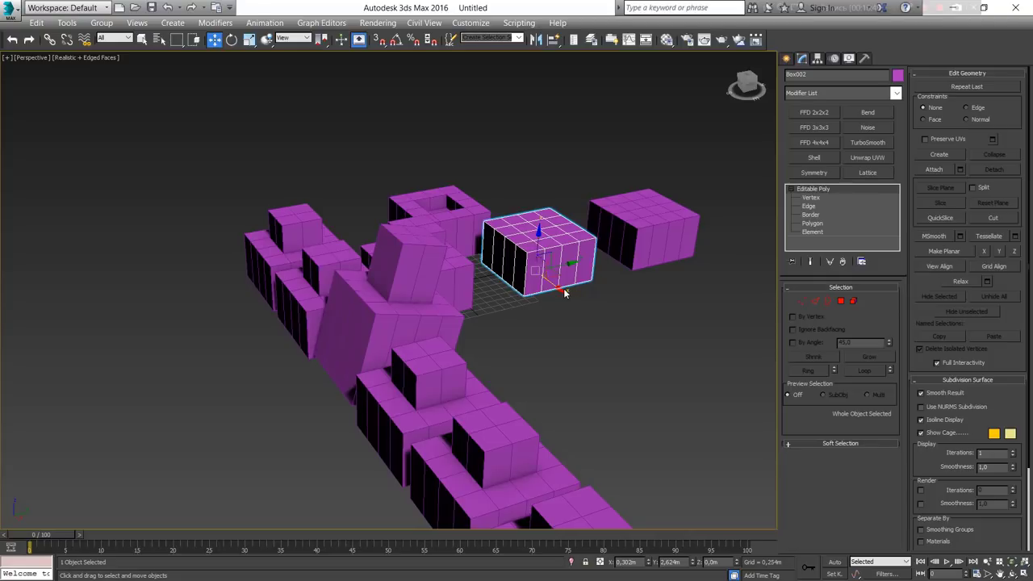
{"action": "left_click", "coordinate": [563, 294]}
{"action": "left_click", "coordinate": [560, 290]}
{"action": "left_click_drag", "start_coordinate": [559, 290], "coordinate": [665, 366], "text": "shift"}
{"action": "left_click", "coordinate": [448, 280]}
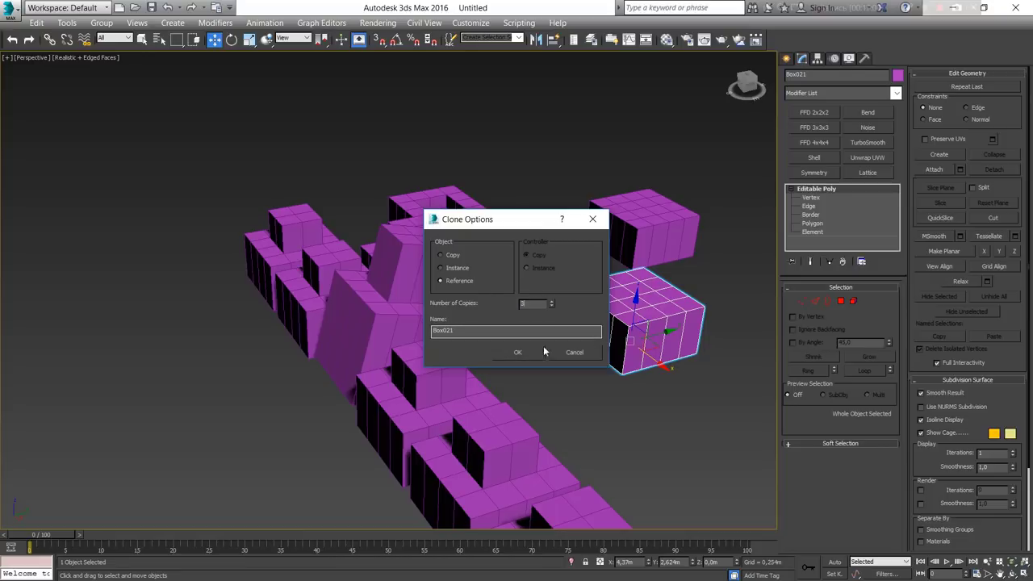
{"action": "left_click", "coordinate": [520, 351]}
{"action": "left_click_drag", "start_coordinate": [594, 361], "coordinate": [637, 500]}
{"action": "middle_click_drag", "start_coordinate": [637, 501], "coordinate": [444, 484]}
Step: On clone Box021, move the four central top polygons down into a recess
{"action": "left_click", "coordinate": [368, 299]}
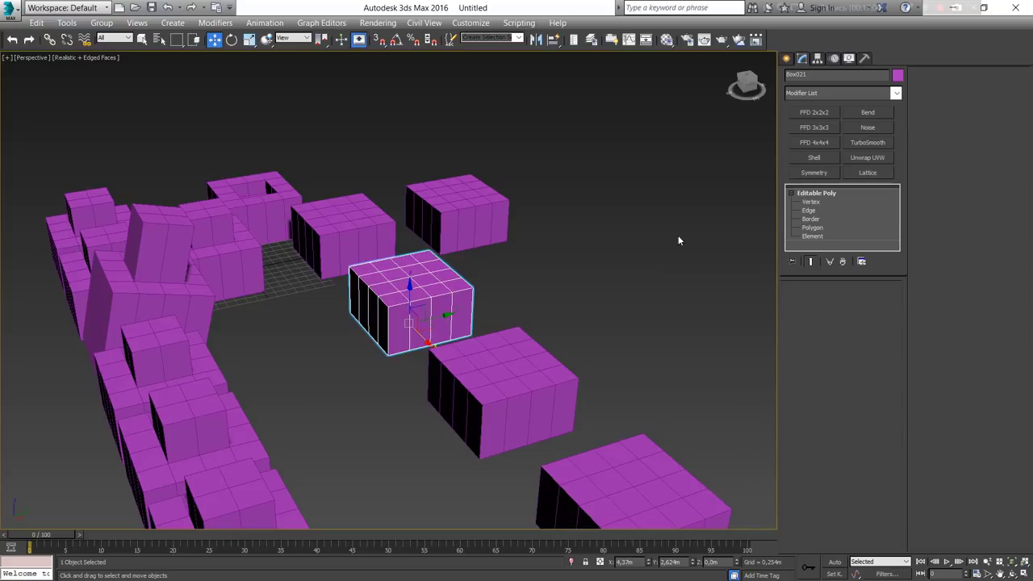
{"action": "left_click", "coordinate": [837, 194]}
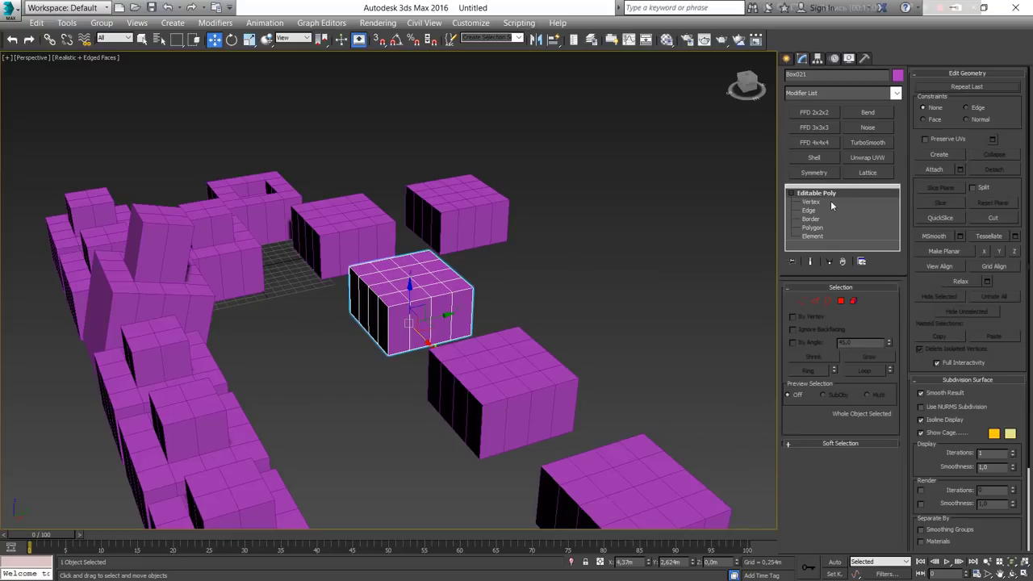
{"action": "left_click", "coordinate": [839, 301]}
{"action": "mouse_move", "coordinate": [431, 282]}
{"action": "left_mouse_down"}
{"action": "mouse_move", "coordinate": [407, 263]}
{"action": "mouse_move", "coordinate": [411, 238]}
{"action": "left_mouse_up"}
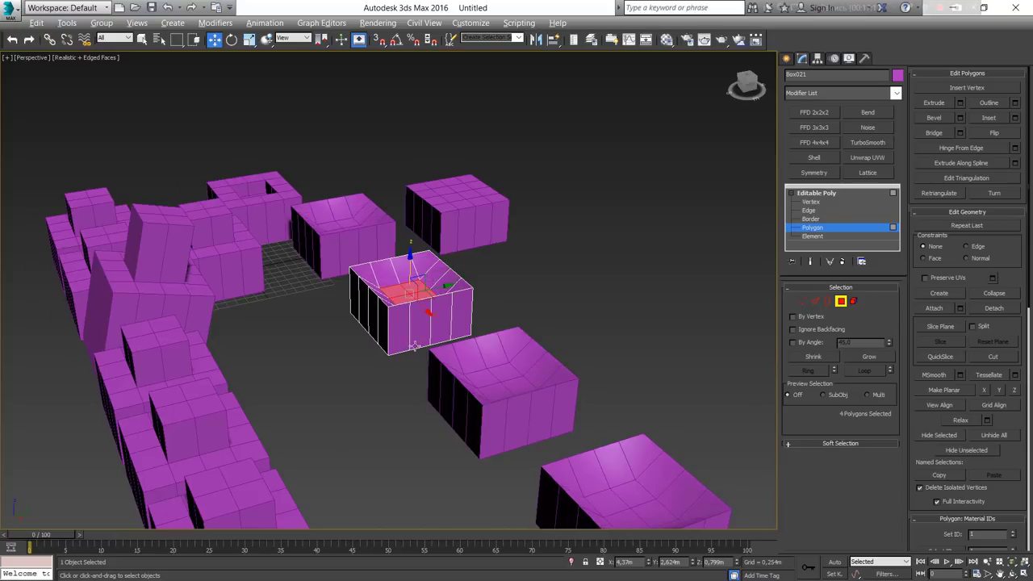
{"action": "mouse_move", "coordinate": [410, 238]}
{"action": "middle_mouse_down", "text": "alt"}
{"action": "mouse_move", "coordinate": [523, 323]}
{"action": "mouse_move", "coordinate": [561, 316]}
{"action": "mouse_move", "coordinate": [558, 214]}
{"action": "middle_mouse_up", "text": "alt"}
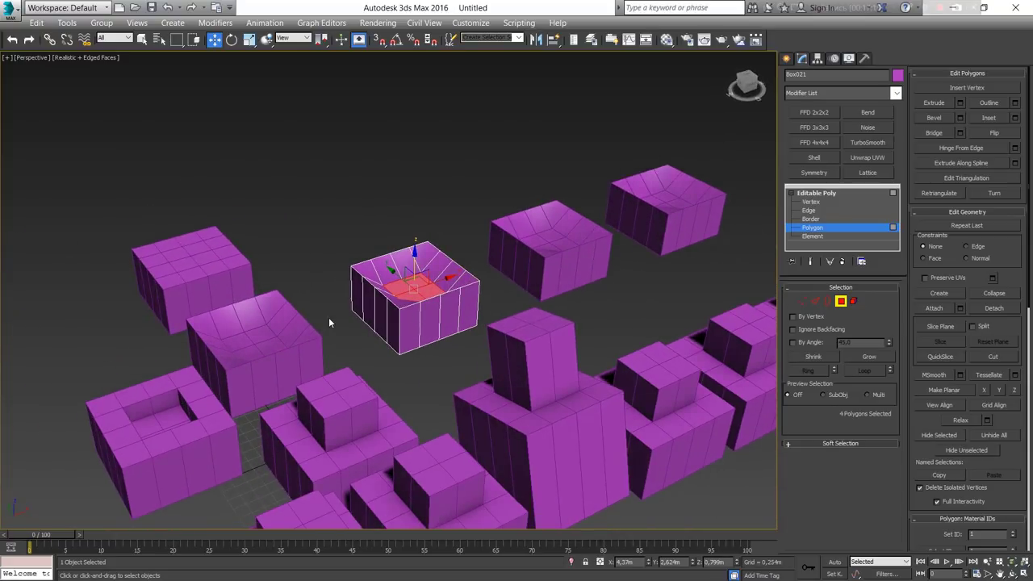
{"action": "left_click", "coordinate": [446, 204]}
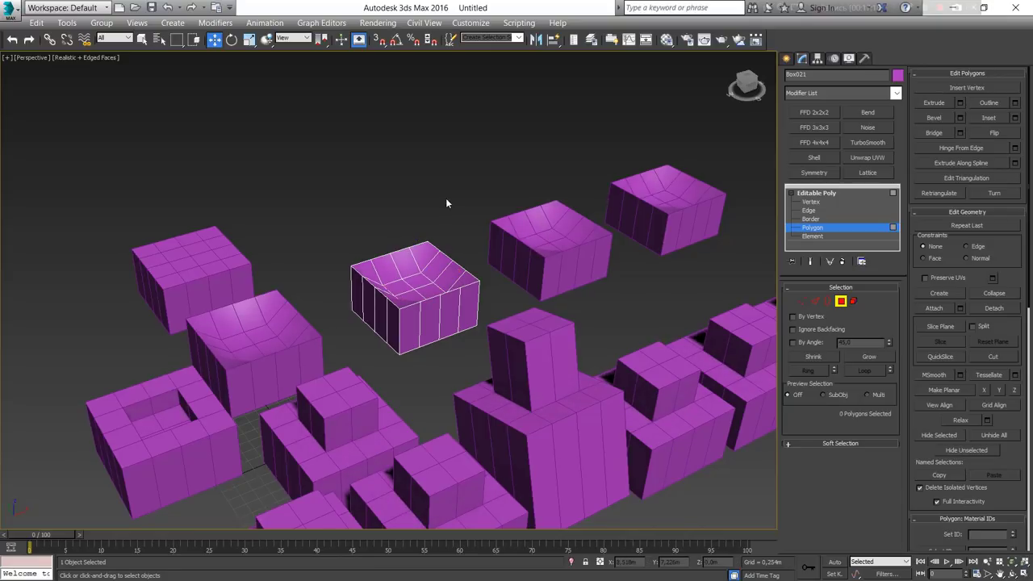
{"action": "key", "text": "4"}
{"action": "scroll", "coordinate": [500, 242], "scroll_direction": "down", "scroll_amount": 5}
{"action": "middle_click_drag", "start_coordinate": [543, 237], "coordinate": [400, 284]}
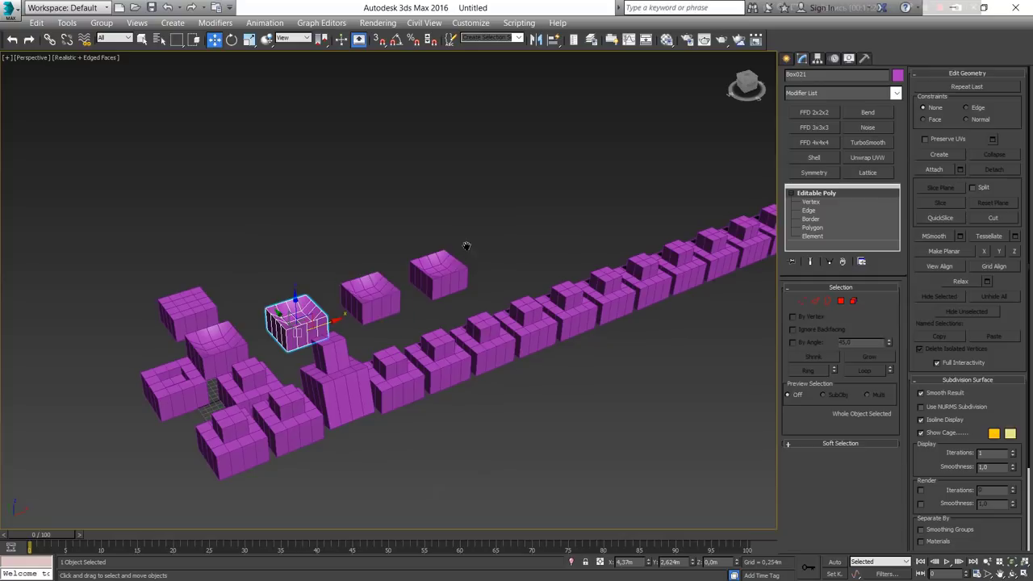
Step: Select all objects with Ctrl+A, then remove Box003 from the selection
{"action": "middle_click_drag", "start_coordinate": [463, 247], "coordinate": [427, 278]}
{"action": "key", "text": "ctrl+a"}
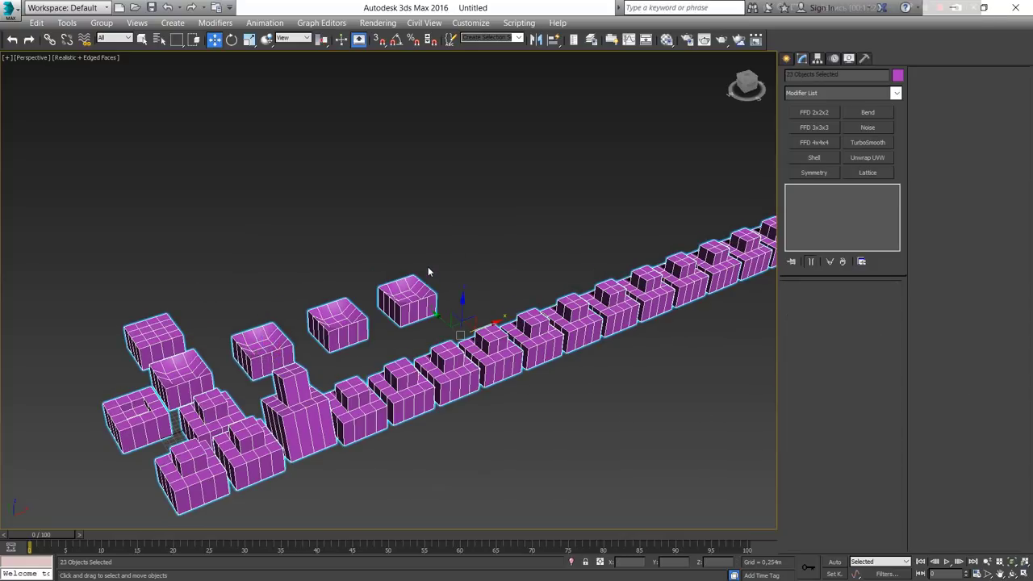
{"action": "mouse_move", "coordinate": [127, 311]}
{"action": "middle_mouse_down", "text": "alt"}
{"action": "mouse_move", "coordinate": [244, 288]}
{"action": "mouse_move", "coordinate": [238, 244]}
{"action": "middle_mouse_up", "text": "alt"}
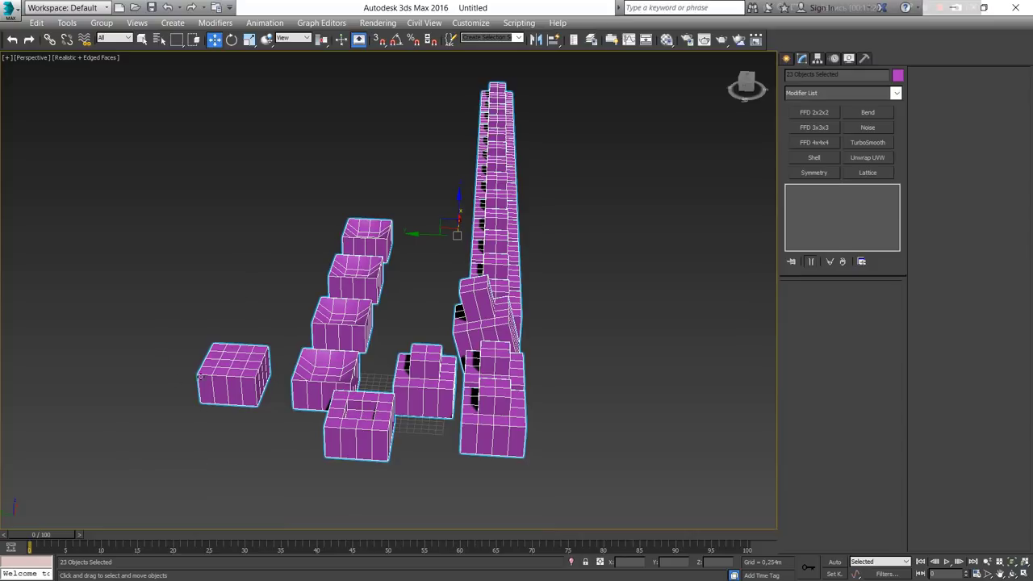
{"action": "left_click", "coordinate": [228, 368], "text": "alt"}
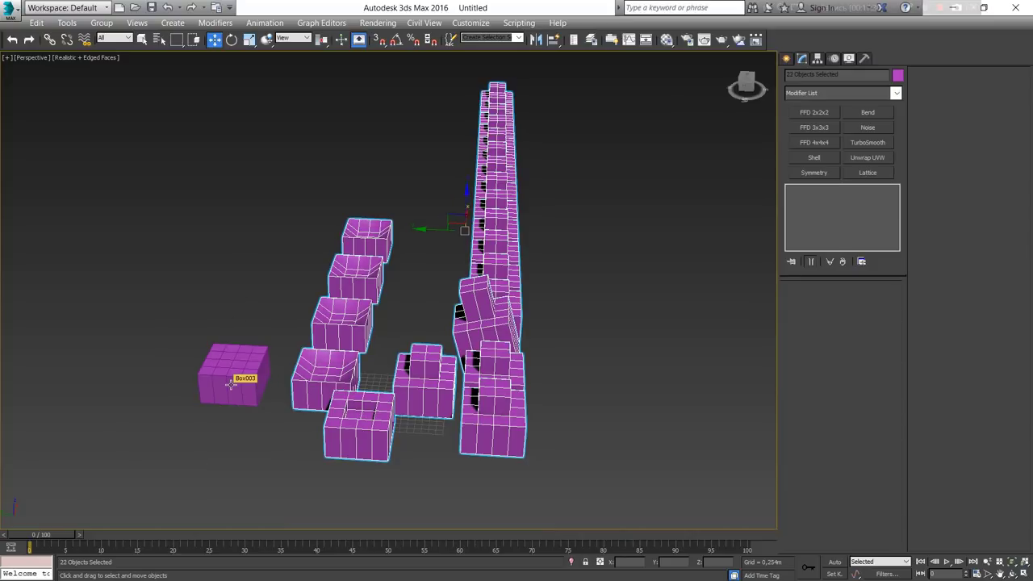
Step: Hide the other boxes, move Box003 right, and Shift-rotate it -25° on Z to clone it
{"action": "key", "text": "Delete"}
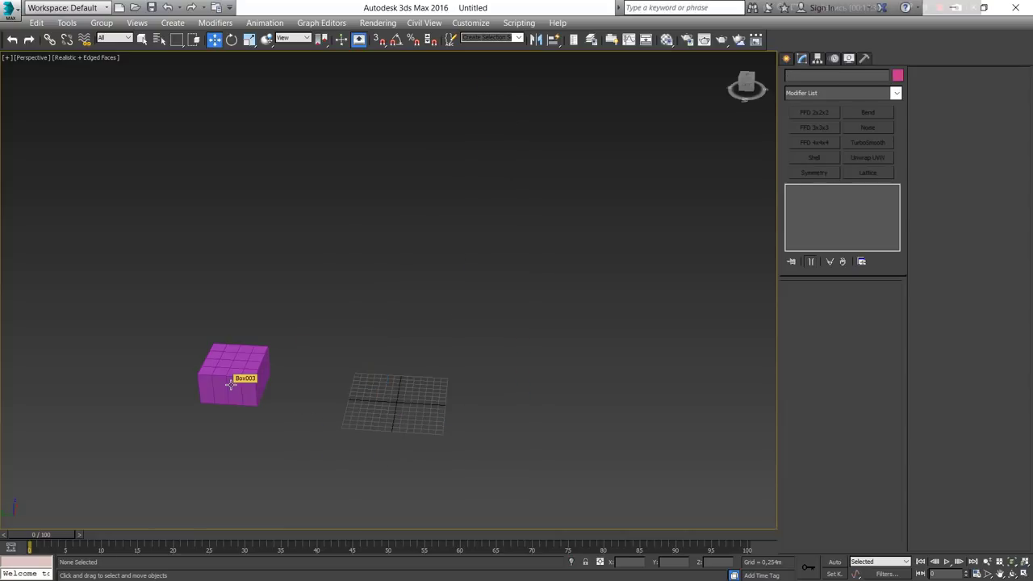
{"action": "left_click", "coordinate": [230, 385]}
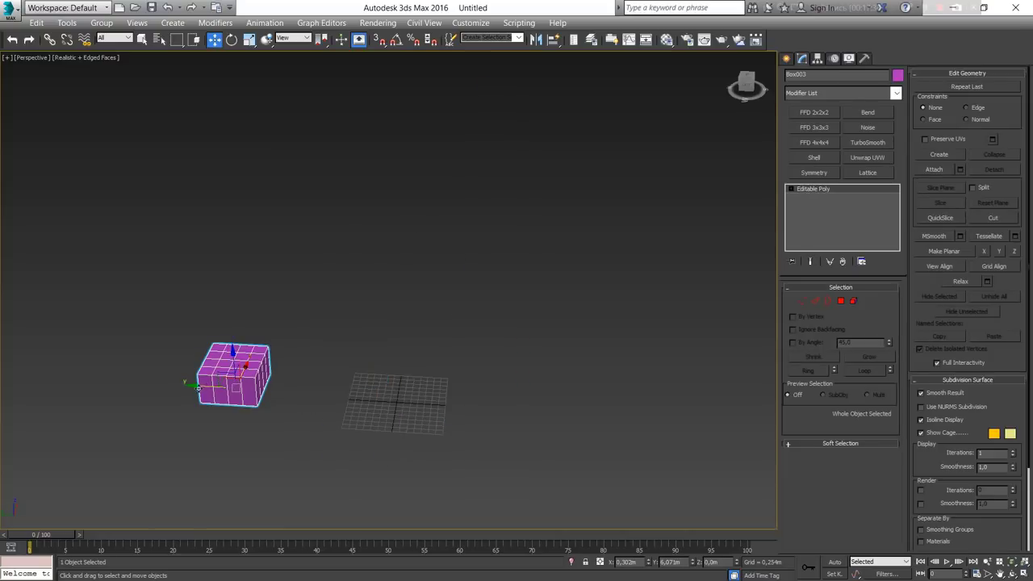
{"action": "left_click_drag", "start_coordinate": [210, 387], "coordinate": [399, 401]}
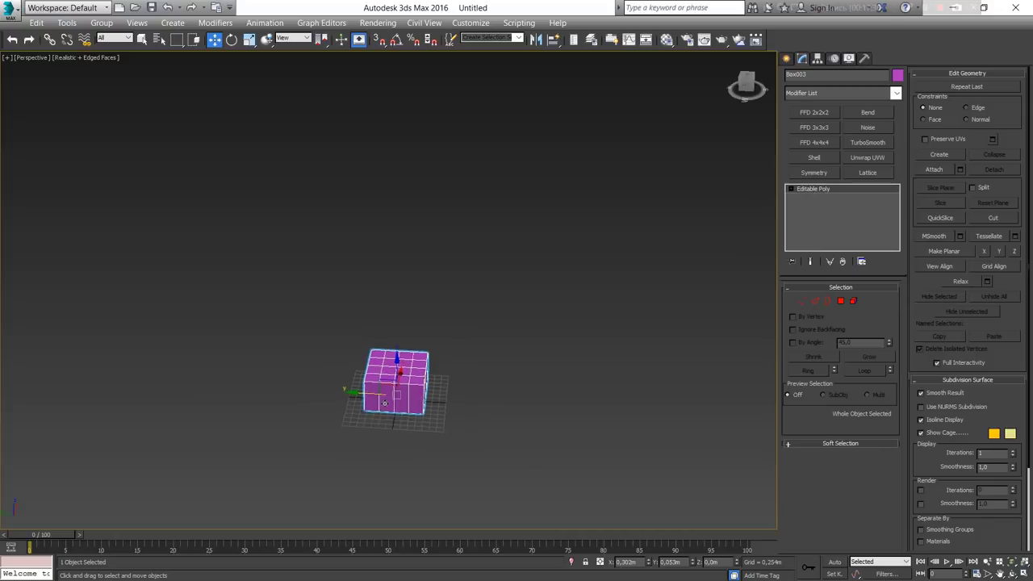
{"action": "scroll", "coordinate": [398, 401], "scroll_direction": "up", "scroll_amount": 5}
{"action": "middle_click_drag", "start_coordinate": [399, 401], "coordinate": [370, 397], "text": "alt"}
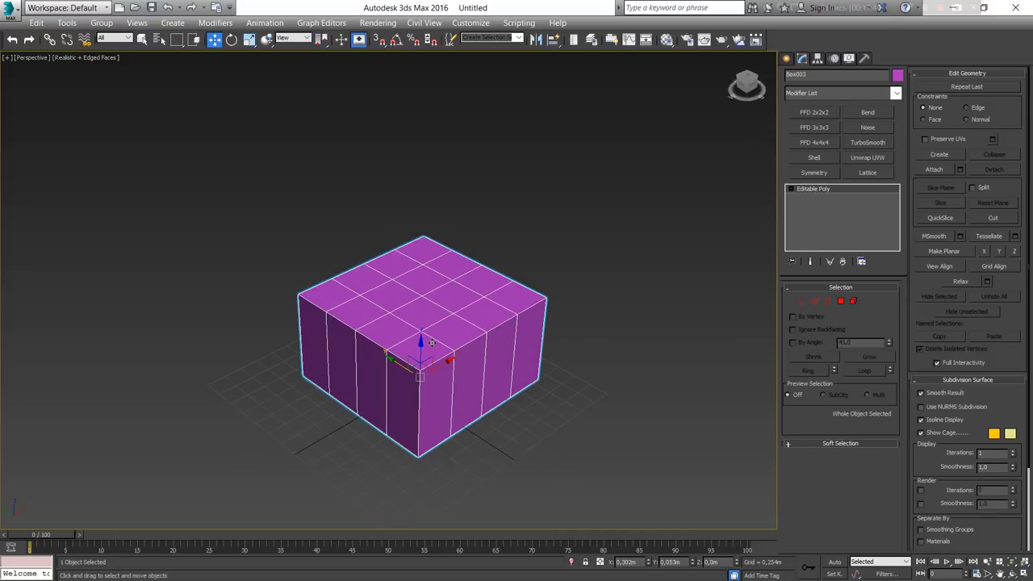
{"action": "left_click", "coordinate": [232, 39]}
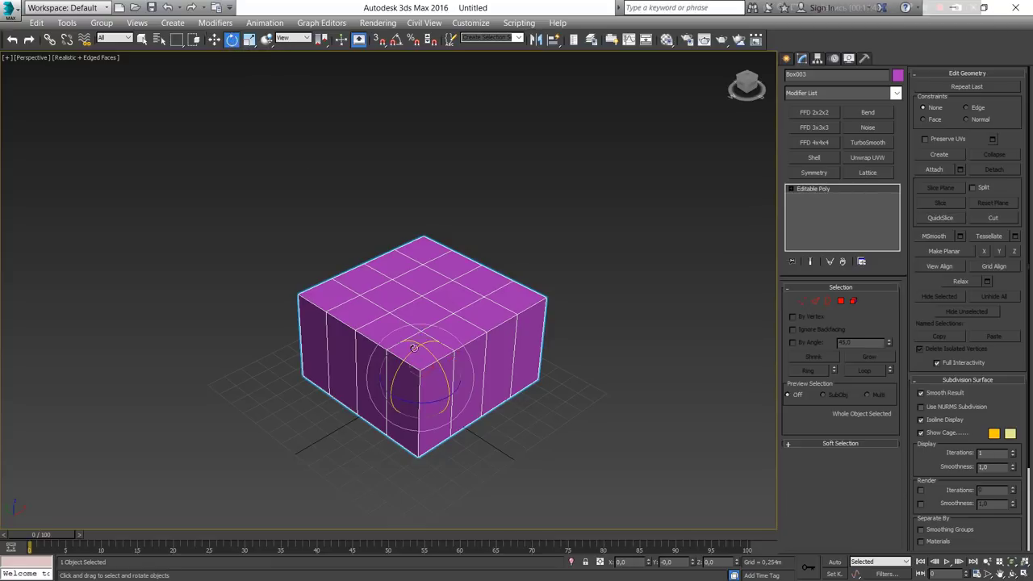
{"action": "left_click_drag", "start_coordinate": [416, 401], "coordinate": [402, 405], "text": "shift"}
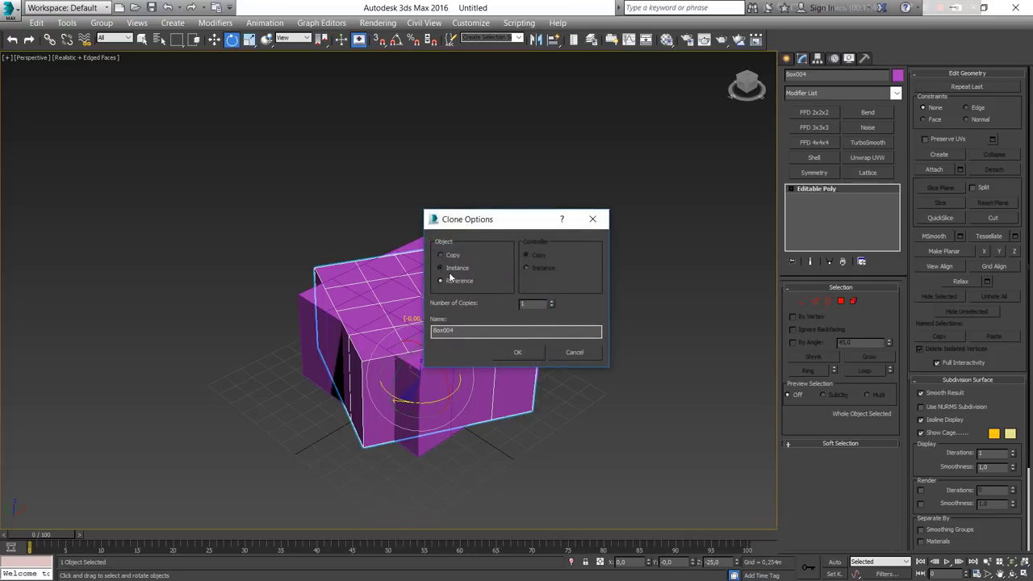
Step: Create the rotated clones of the box as Instance copies
{"action": "left_click", "coordinate": [451, 268]}
{"action": "left_click", "coordinate": [551, 301]}
{"action": "left_click", "coordinate": [552, 302]}
{"action": "left_click", "coordinate": [519, 352]}
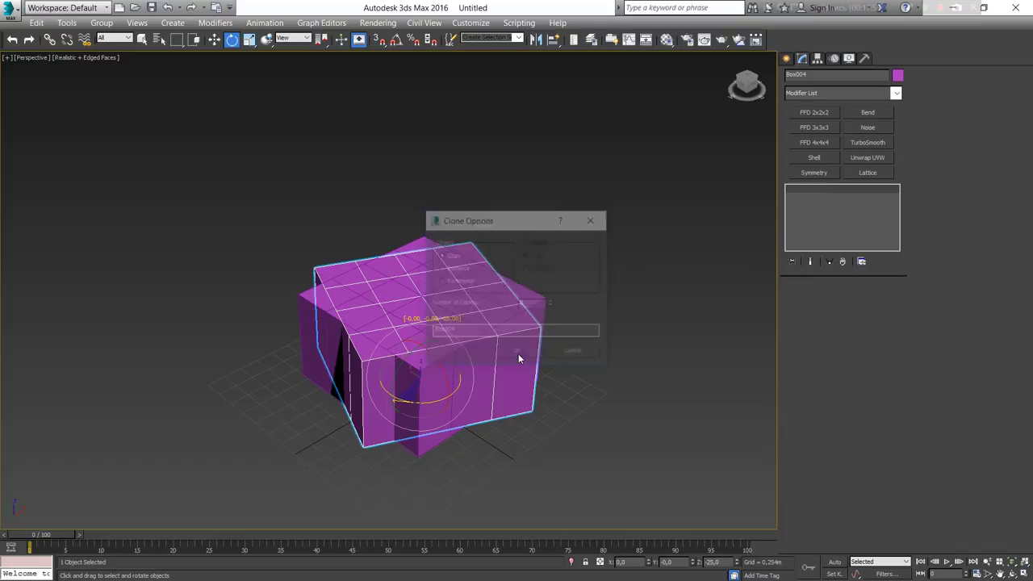
Step: Orbit around the star of boxes and rotate one instance to a new angle
{"action": "middle_click_drag", "start_coordinate": [519, 351], "coordinate": [564, 415], "text": "alt"}
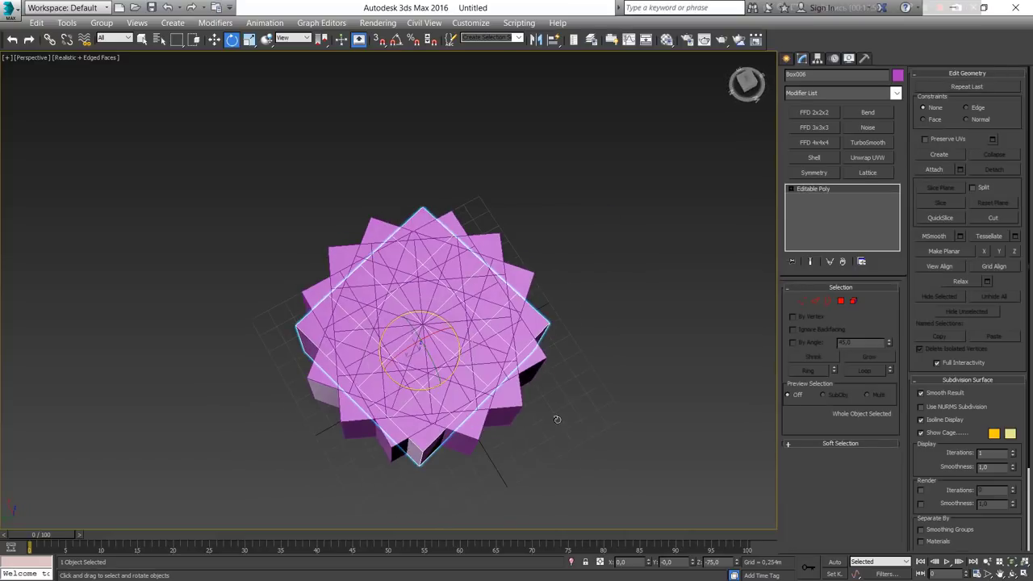
{"action": "left_click_drag", "start_coordinate": [566, 416], "coordinate": [593, 398]}
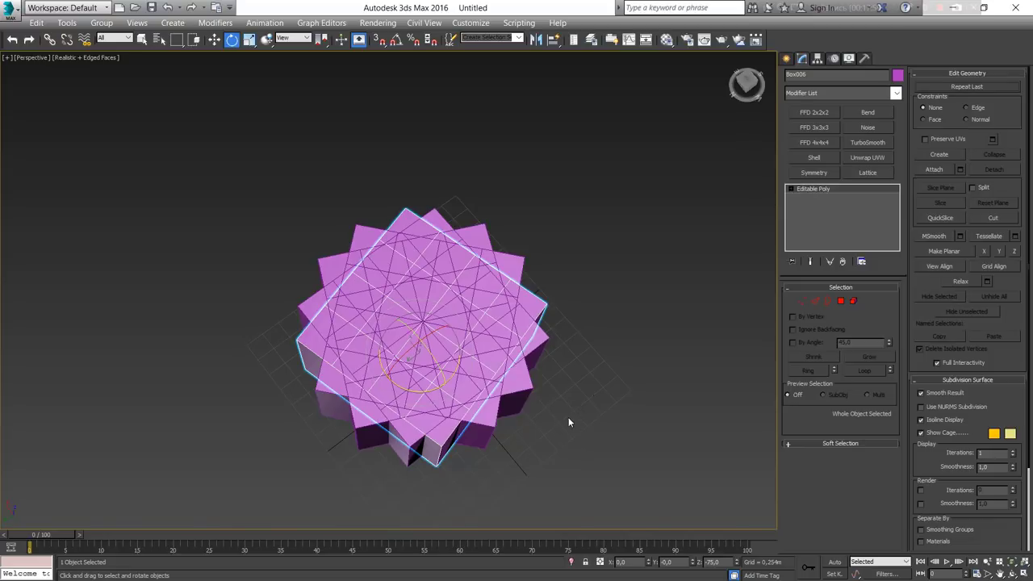
{"action": "mouse_move", "coordinate": [556, 420]}
{"action": "middle_mouse_down", "text": "alt"}
{"action": "mouse_move", "coordinate": [427, 383]}
{"action": "mouse_move", "coordinate": [421, 406]}
{"action": "middle_mouse_up", "text": "alt"}
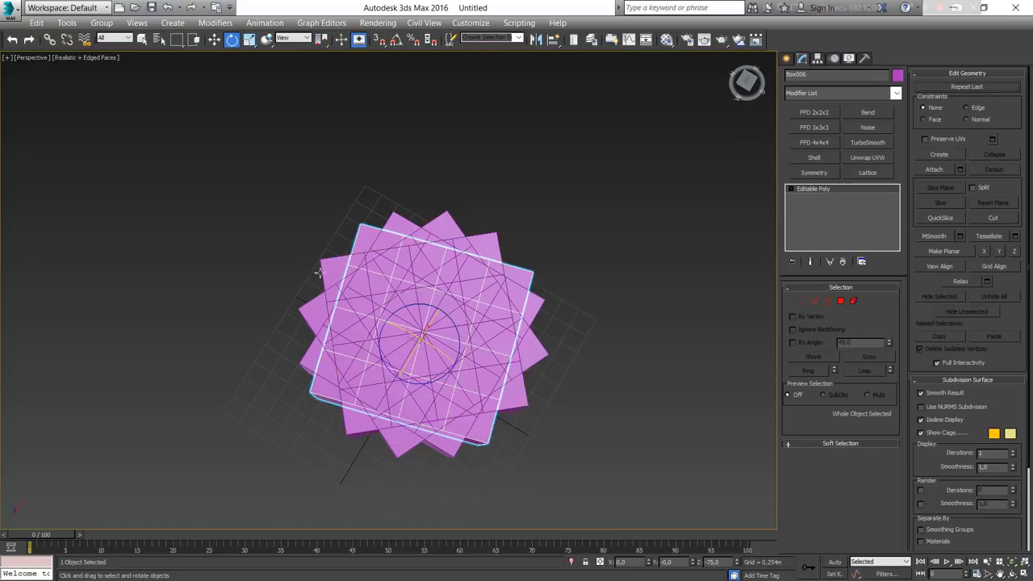
{"action": "left_click_drag", "start_coordinate": [396, 246], "coordinate": [411, 240]}
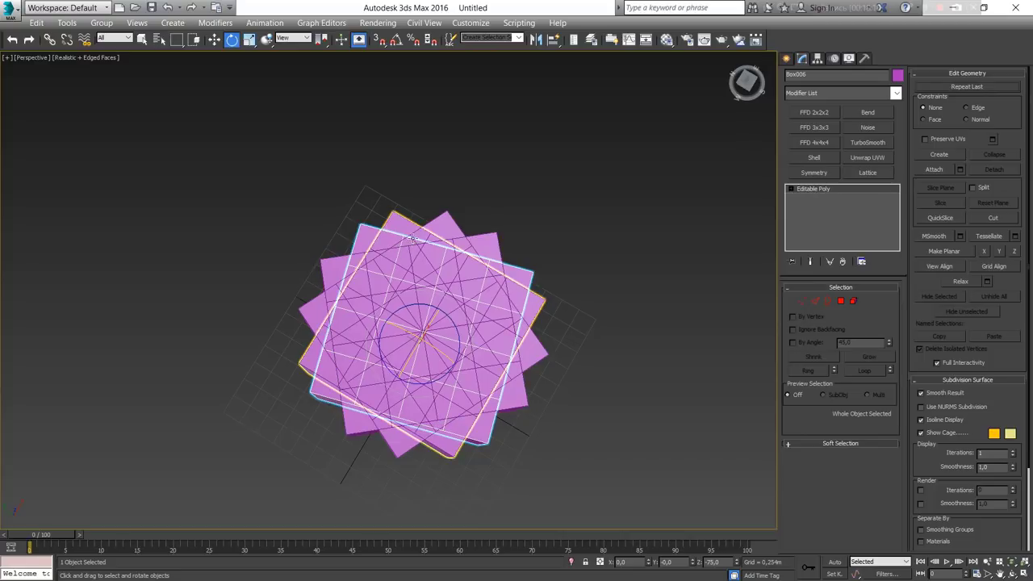
{"action": "middle_click_drag", "start_coordinate": [441, 337], "coordinate": [475, 298], "text": "alt"}
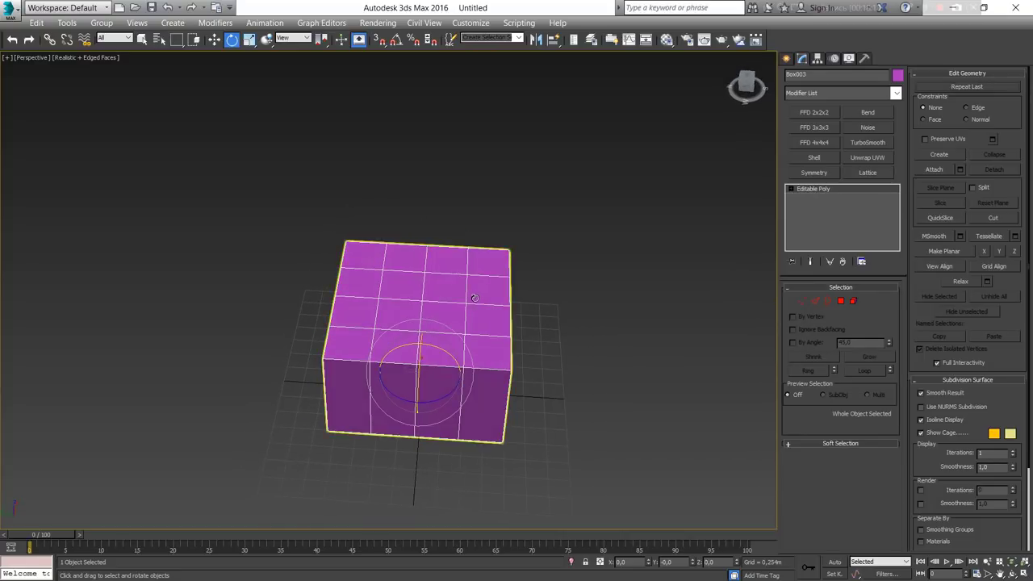
Step: Use the W and E hotkeys with F8 XY-plane constraint on Box003, then return to Select Object
{"action": "key", "text": "w"}
{"action": "key", "text": "z"}
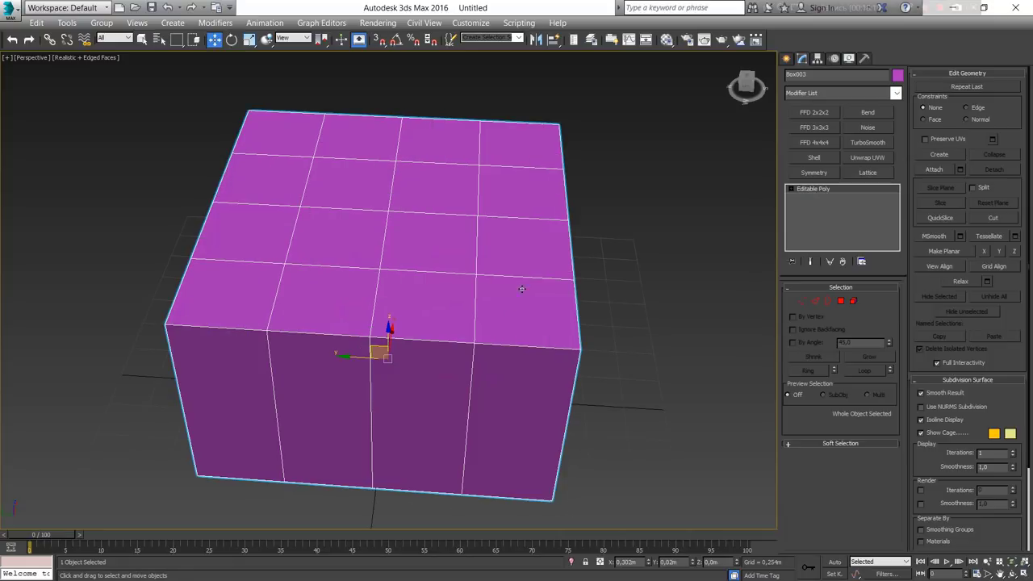
{"action": "mouse_move", "coordinate": [534, 282]}
{"action": "middle_mouse_down"}
{"action": "mouse_move", "coordinate": [534, 243]}
{"action": "mouse_move", "coordinate": [459, 209]}
{"action": "middle_mouse_up"}
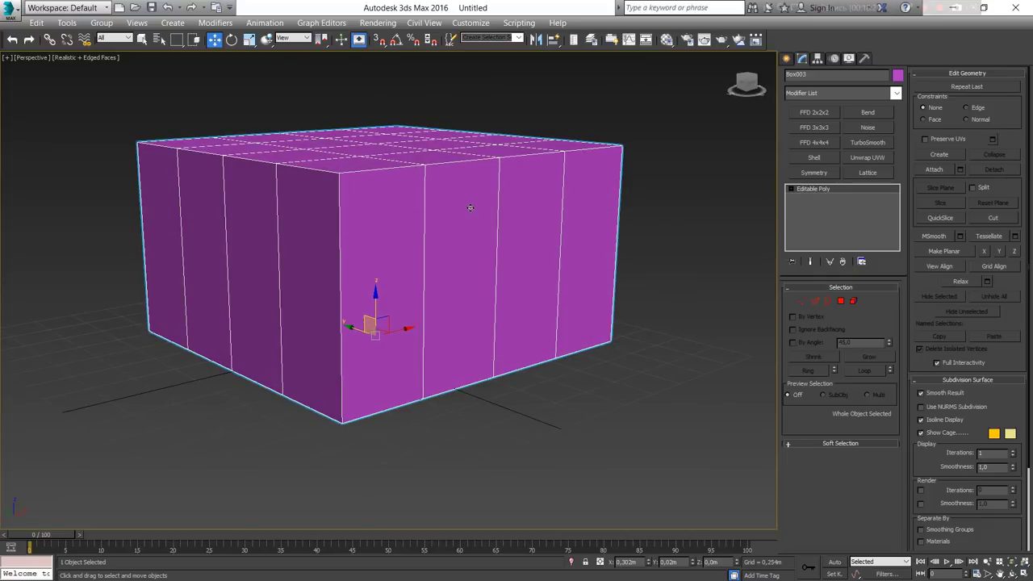
{"action": "key", "text": "e"}
{"action": "key", "text": "F8"}
{"action": "left_click", "coordinate": [142, 40]}
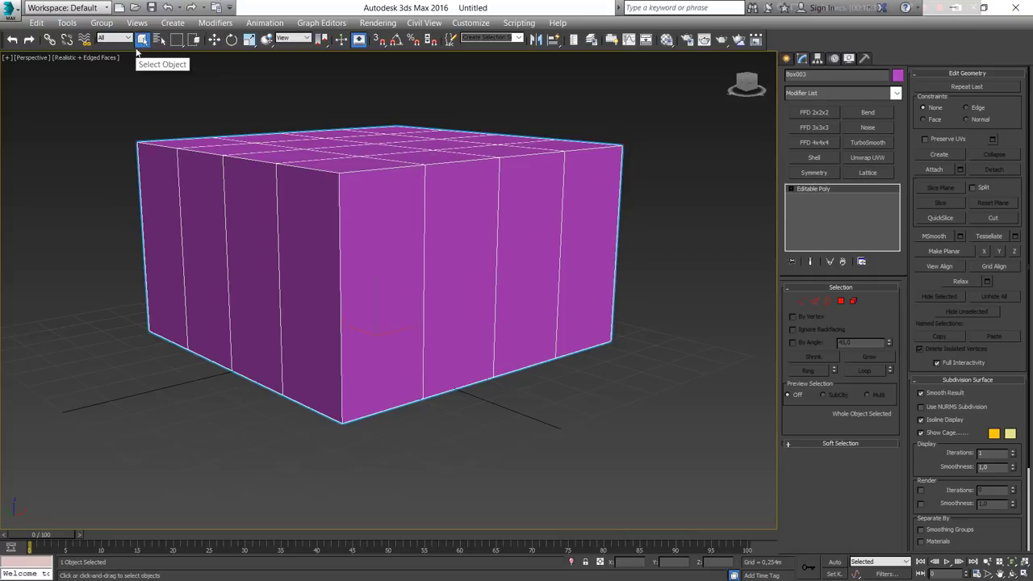
Step: Select Box003, move it left, and rotate it, then undo the rotation
{"action": "left_click", "coordinate": [674, 244]}
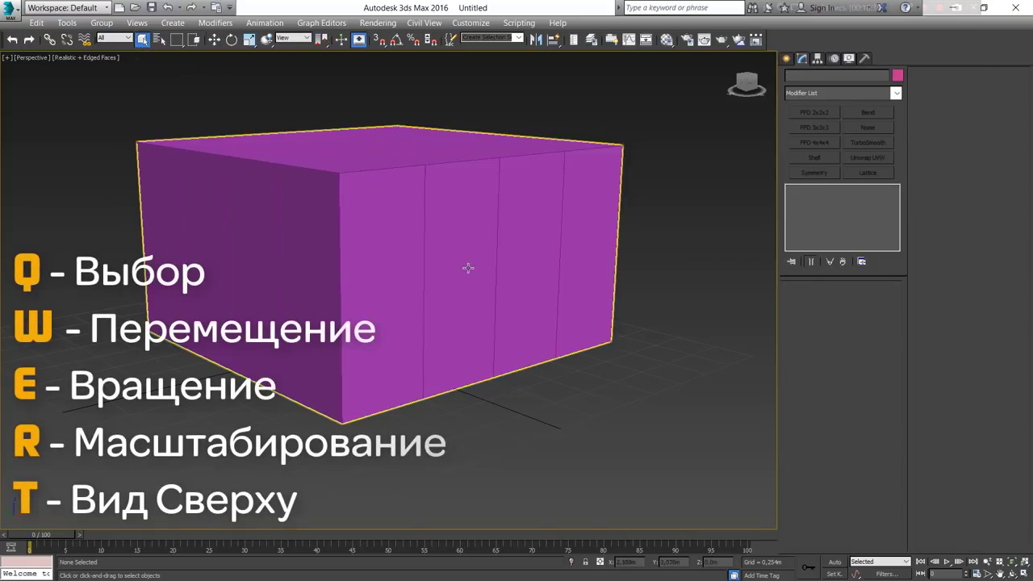
{"action": "left_click", "coordinate": [484, 267]}
{"action": "key", "text": "w"}
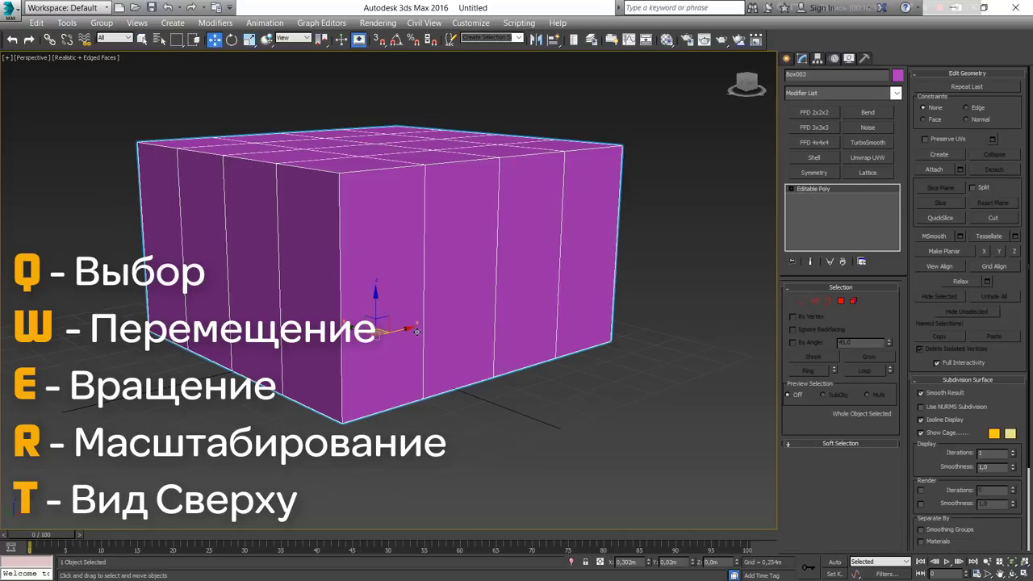
{"action": "mouse_move", "coordinate": [416, 331]}
{"action": "left_mouse_down"}
{"action": "mouse_move", "coordinate": [369, 298]}
{"action": "mouse_move", "coordinate": [363, 311]}
{"action": "left_mouse_up"}
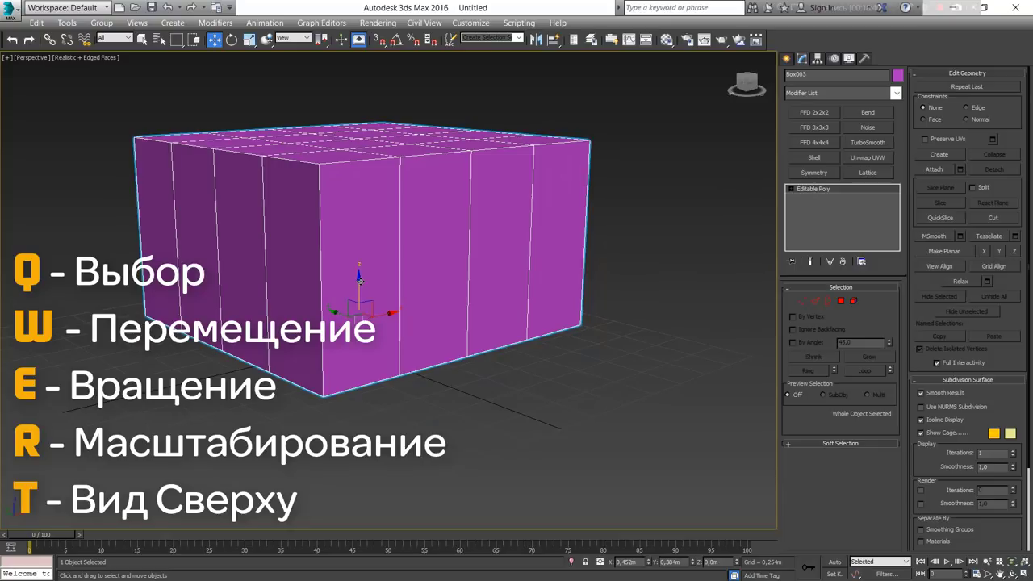
{"action": "key", "text": "e"}
{"action": "mouse_move", "coordinate": [376, 308]}
{"action": "left_mouse_down"}
{"action": "mouse_move", "coordinate": [380, 376]}
{"action": "mouse_move", "coordinate": [360, 344]}
{"action": "left_mouse_up"}
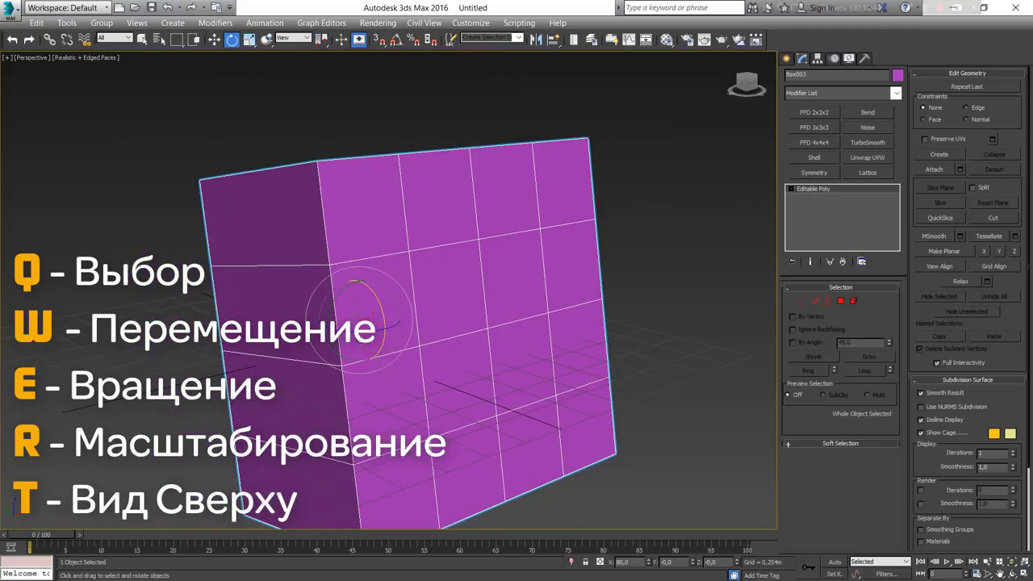
{"action": "key", "text": "ctrl+z"}
Step: Scale Box003 uniformly to about 116.4% and switch to the Top view
{"action": "key", "text": "w"}
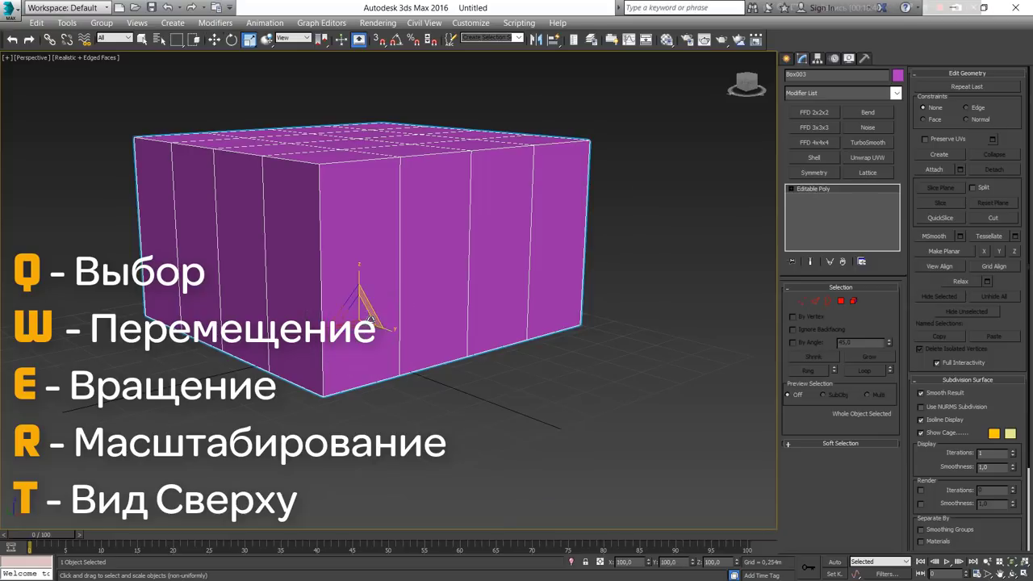
{"action": "key", "text": "r"}
{"action": "left_click_drag", "start_coordinate": [356, 308], "coordinate": [341, 306]}
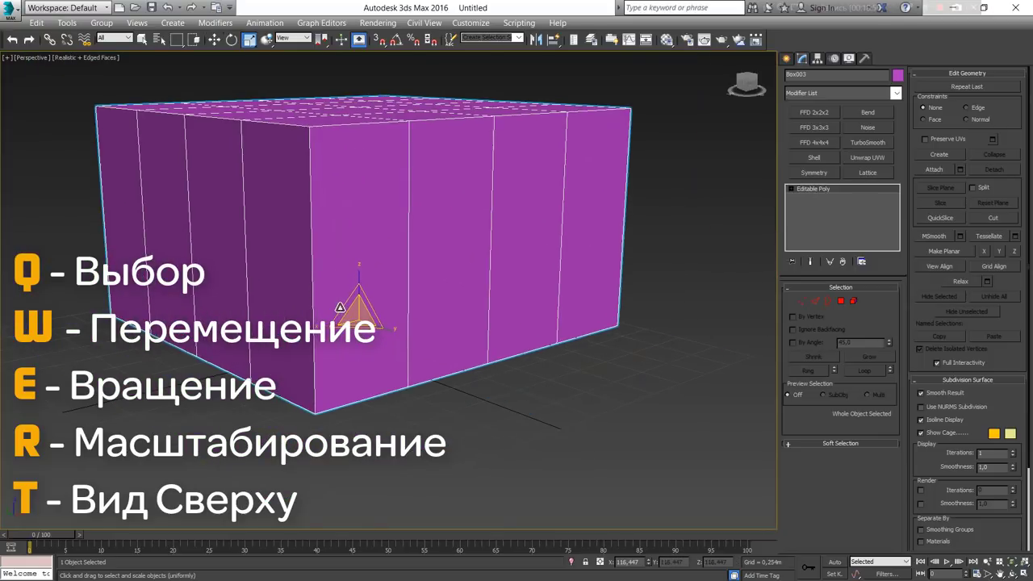
{"action": "key", "text": "t"}
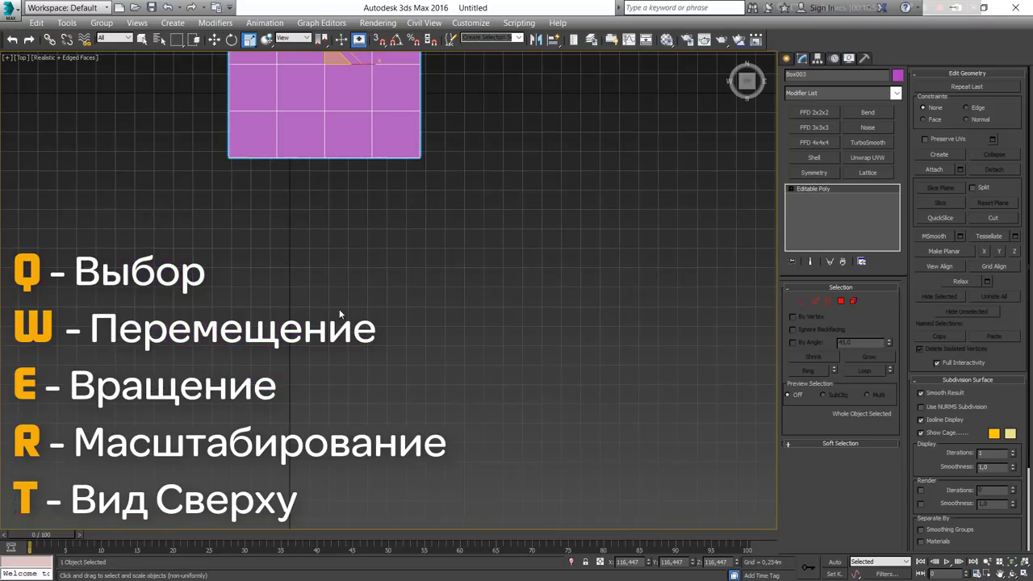
Step: Pan the Top view, deselect Box003, and orbit it in the Perspective view
{"action": "middle_click_drag", "start_coordinate": [450, 257], "coordinate": [498, 461]}
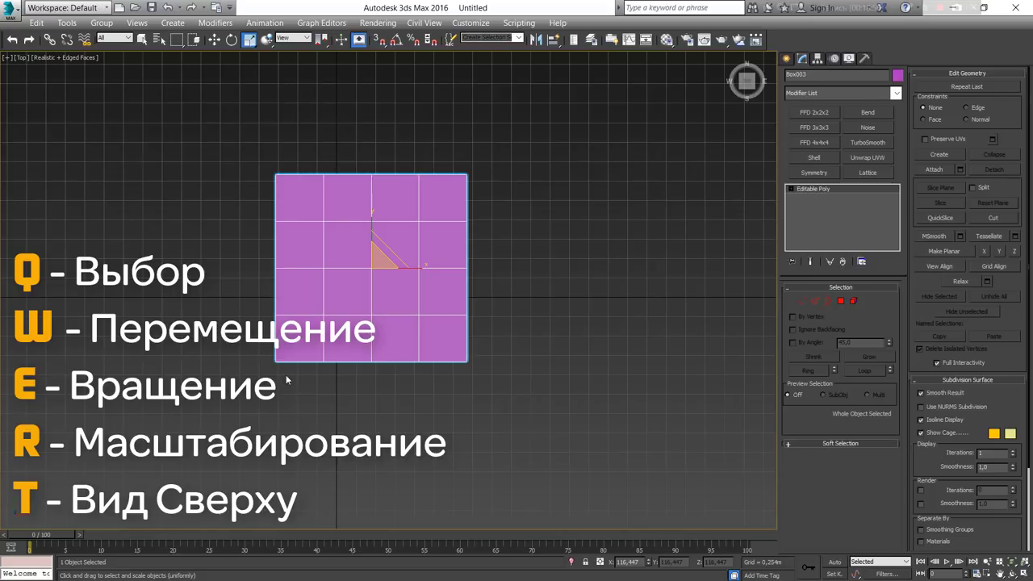
{"action": "key", "text": "y"}
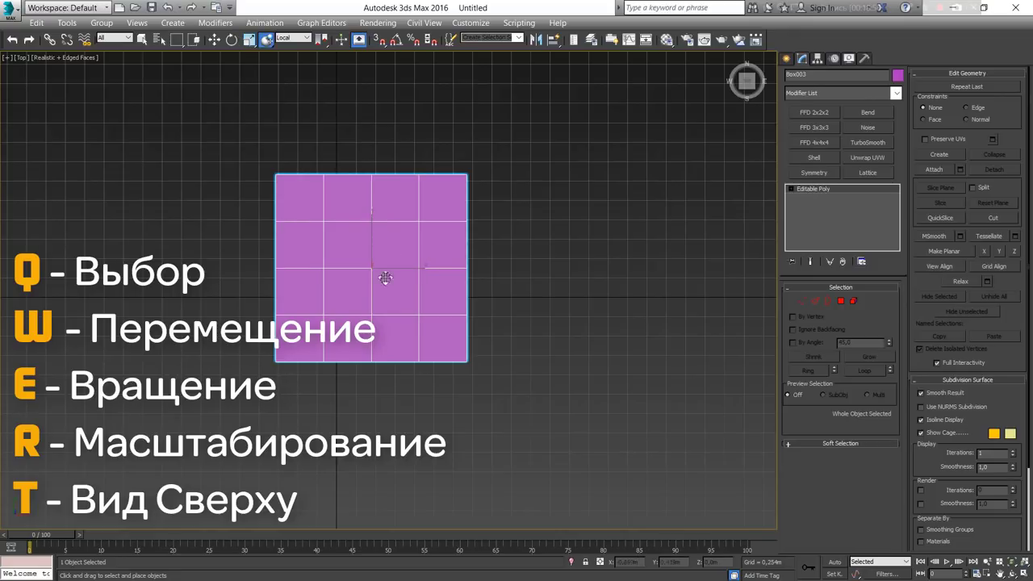
{"action": "key", "text": "q"}
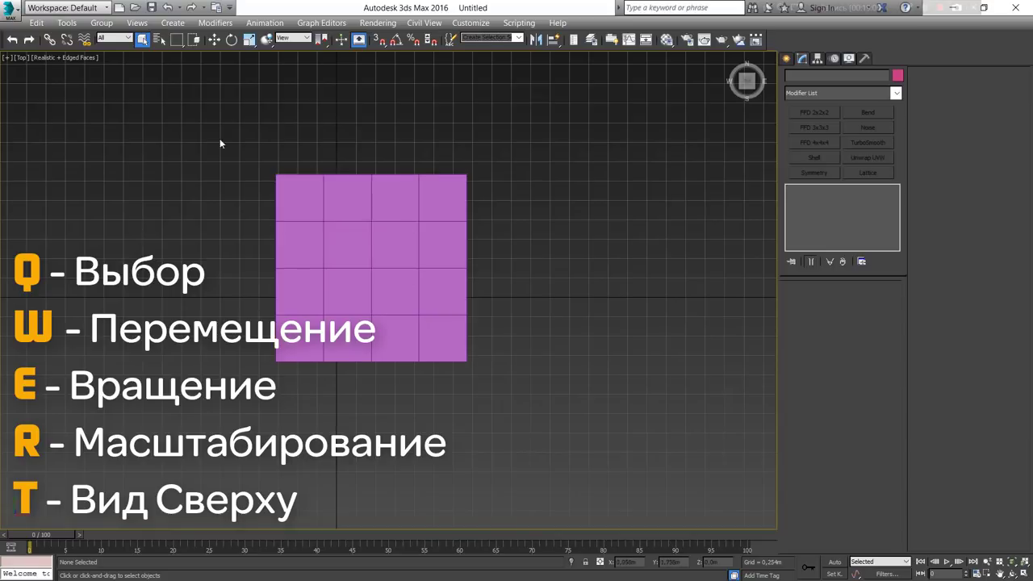
{"action": "key", "text": "p"}
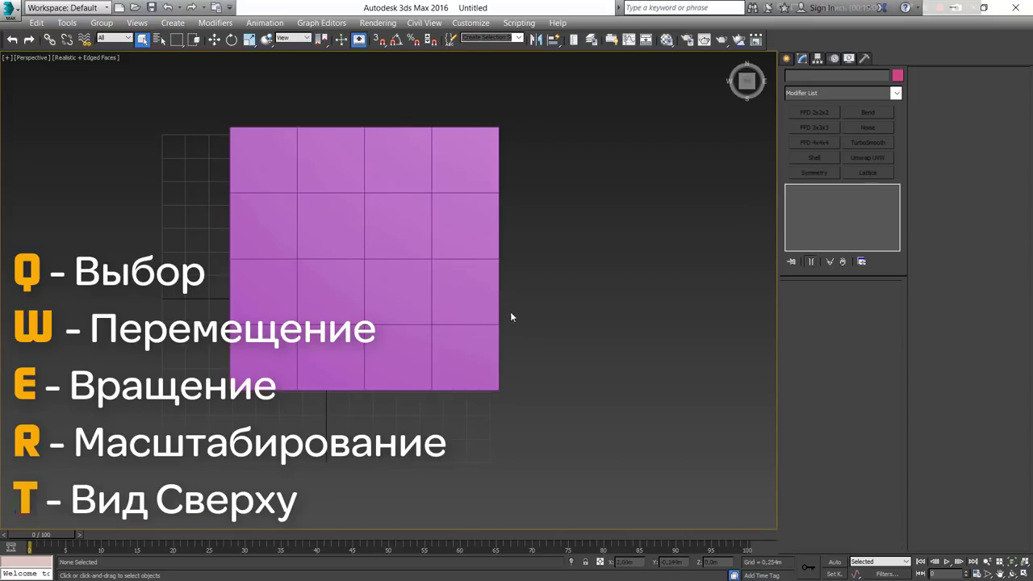
{"action": "mouse_move", "coordinate": [540, 341]}
{"action": "middle_mouse_down", "text": "alt"}
{"action": "mouse_move", "coordinate": [453, 296]}
{"action": "mouse_move", "coordinate": [515, 200]}
{"action": "mouse_move", "coordinate": [604, 273]}
{"action": "mouse_move", "coordinate": [578, 337]}
{"action": "mouse_move", "coordinate": [592, 274]}
{"action": "middle_mouse_up", "text": "alt"}
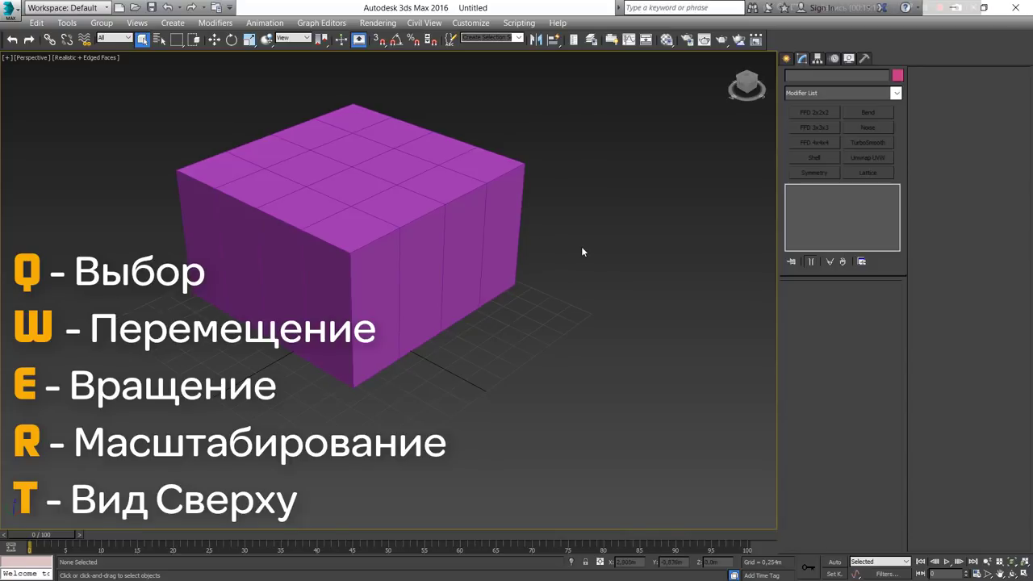
{"action": "middle_click_drag", "start_coordinate": [581, 252], "coordinate": [588, 284]}
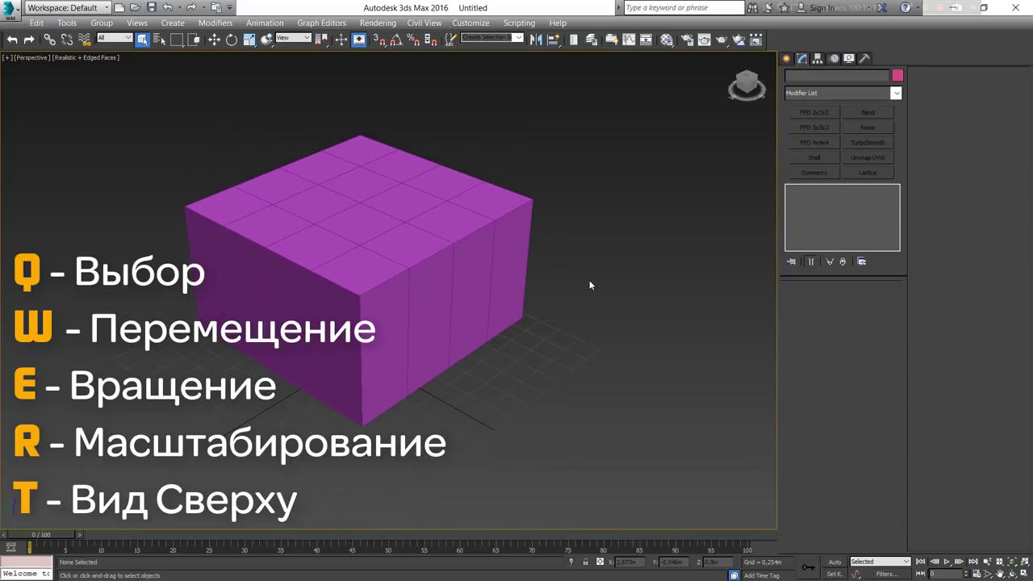